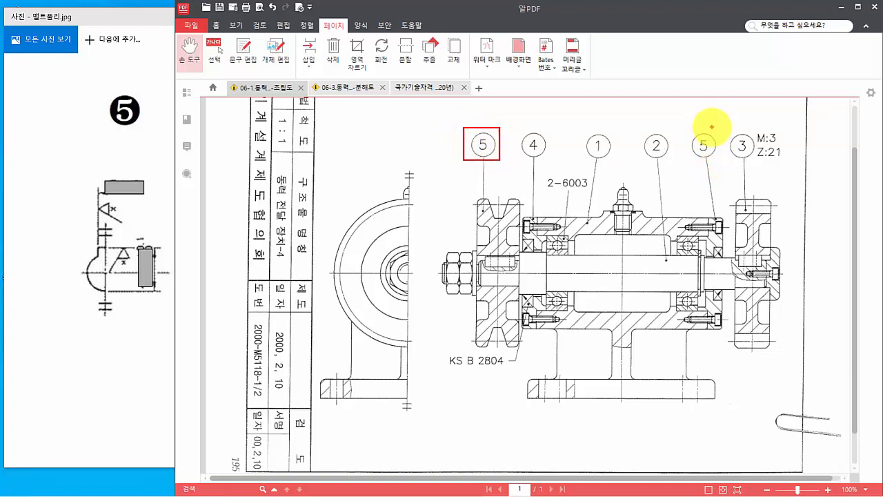
- Cross out the balloon 5 beside part 3 and write 6 above it, outline the V-belt pulley in the section view, and clear all markings
mouse_move(712, 127)
left_mouse_down()
mouse_move(693, 159)
mouse_move(722, 157)
left_mouse_up()
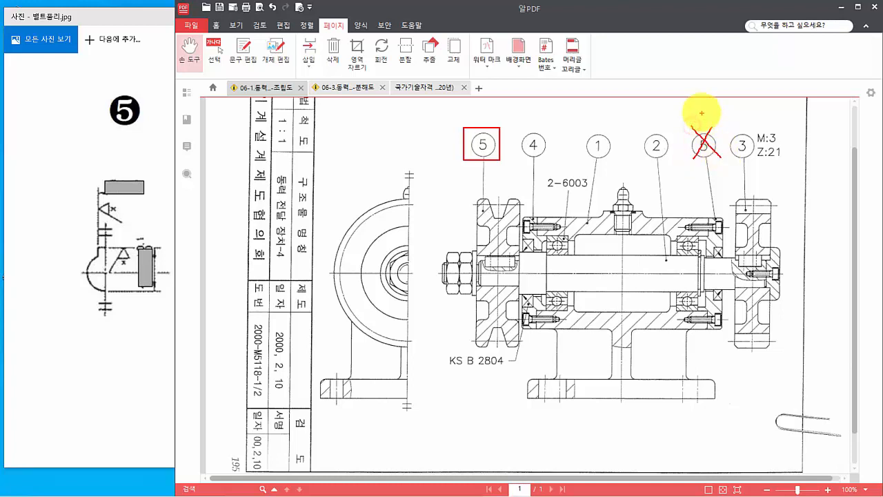
left_click_drag(701, 103, 697, 117)
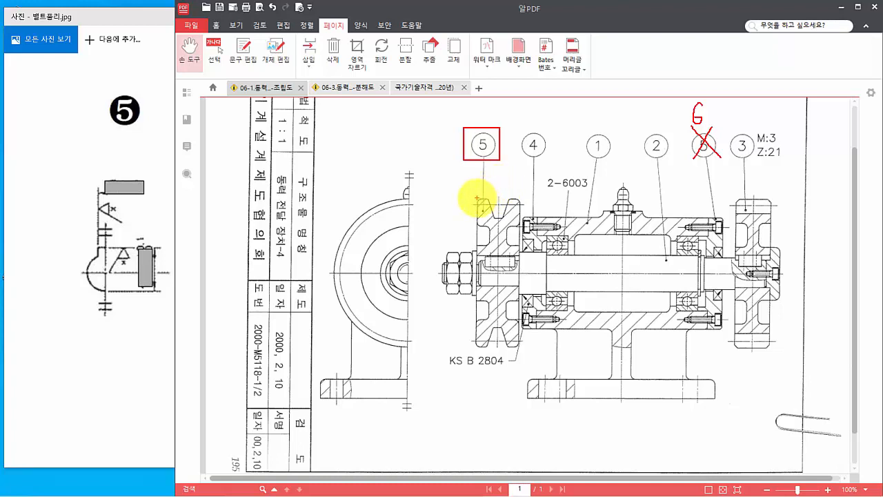
left_click_drag(476, 197, 519, 349)
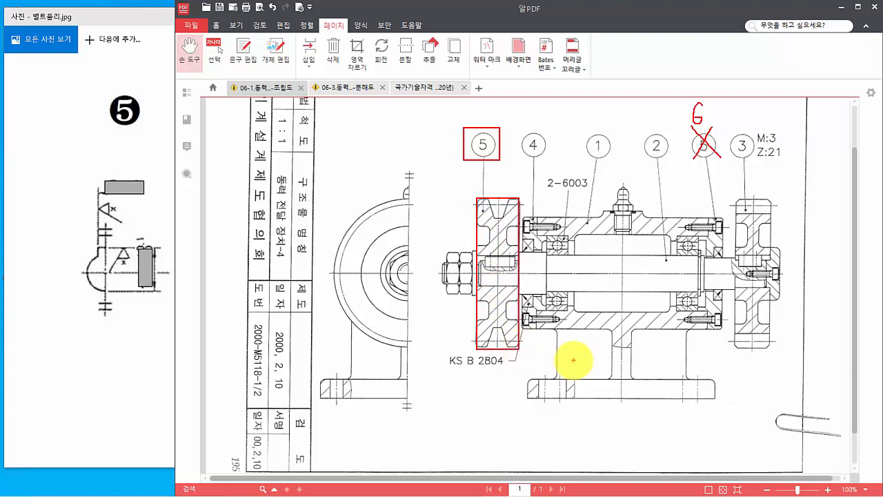
key("Escape")
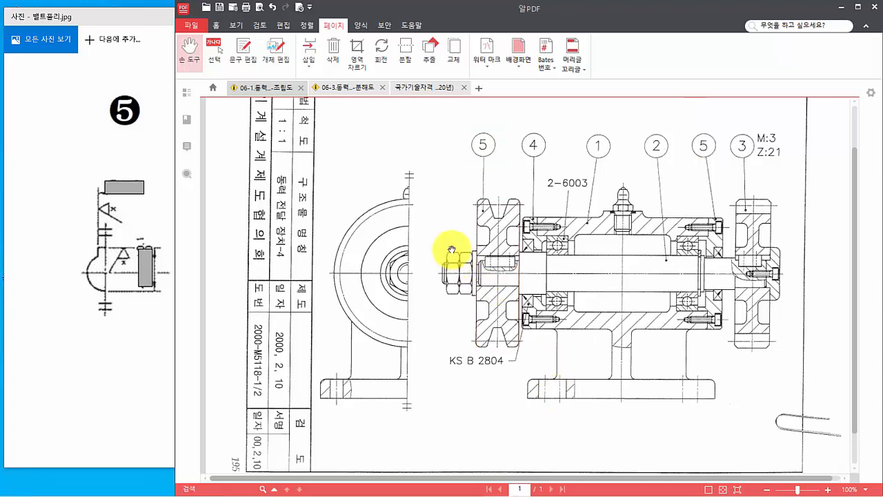
- Examine the V-belt pulley, part 6, in the exploded-view drawing and return to the assembly drawing
left_click(349, 89)
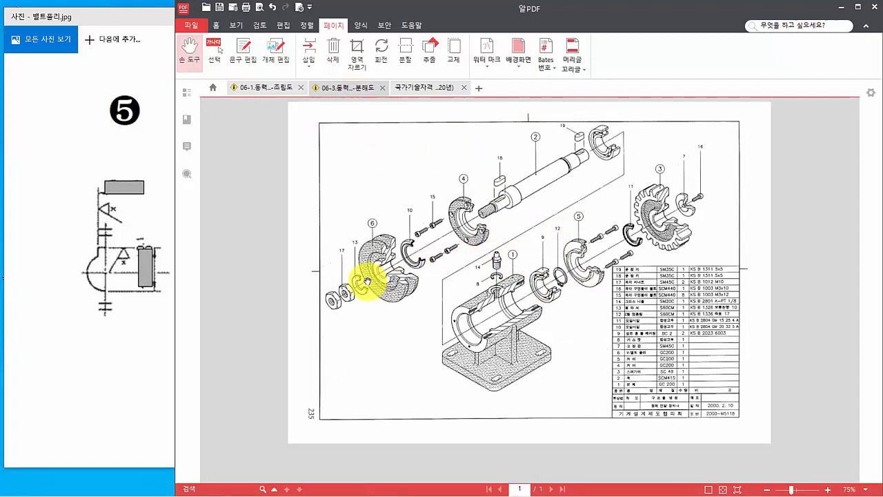
scroll(366, 276, "up", 4, "ctrl")
scroll(367, 275, "up", 1, "ctrl")
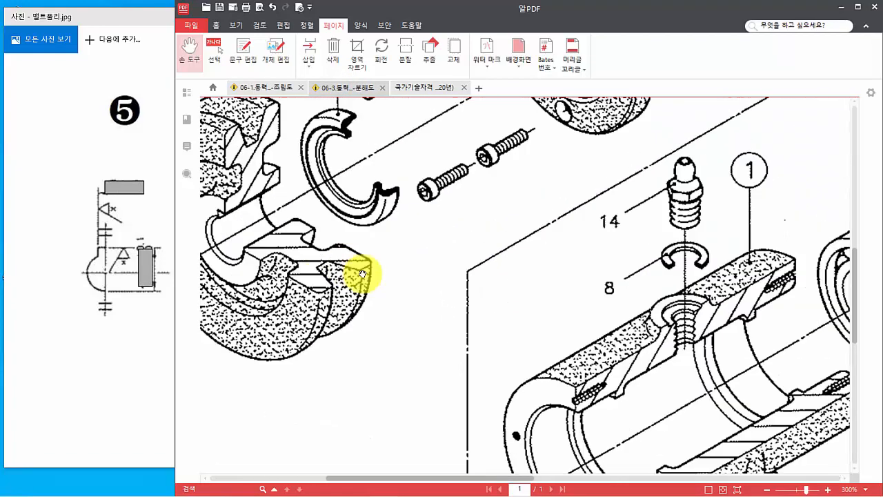
left_click_drag(356, 269, 558, 338)
scroll(381, 285, "down", 1, "ctrl")
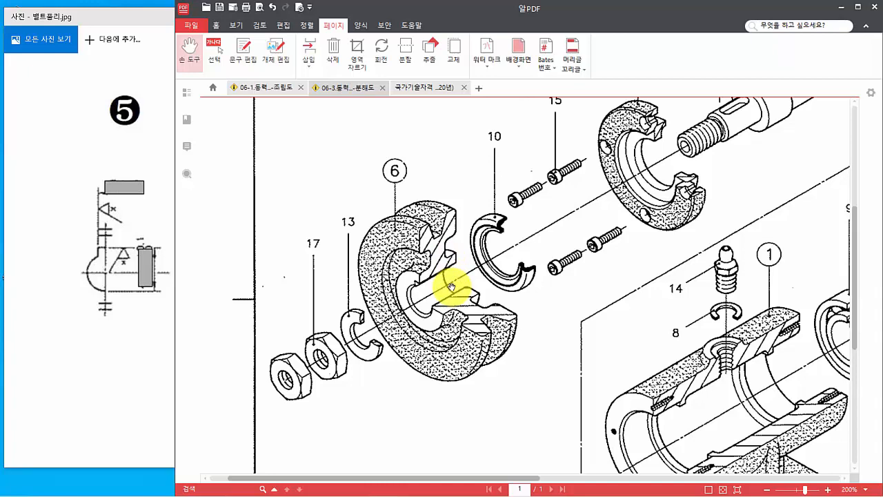
left_click(276, 88)
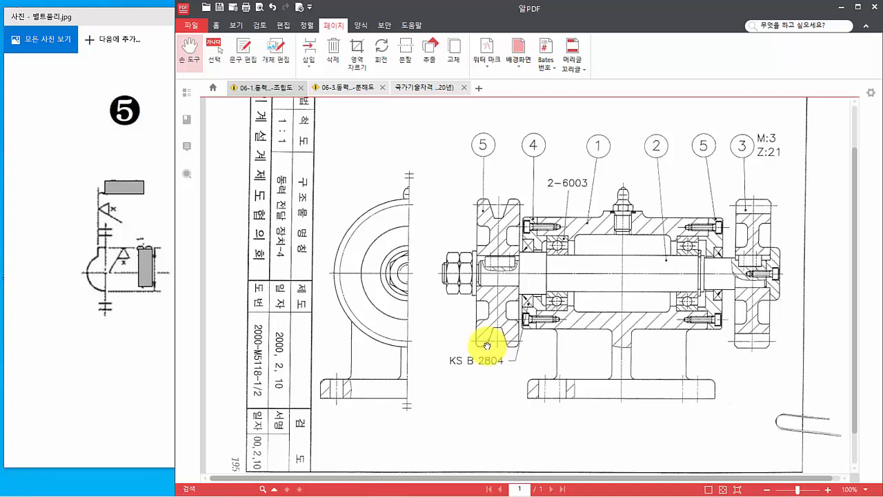
- Bring up the belt pulley image in Photos and arrange it beside the PDF viewer so the pulley drawing shows
key("alt+Tab")
key("alt+Tab")
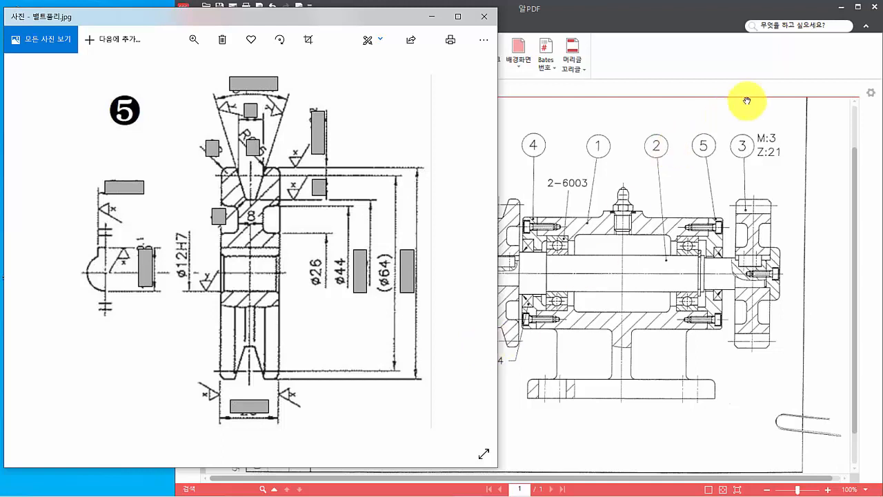
left_click_drag(348, 16, 265, 24)
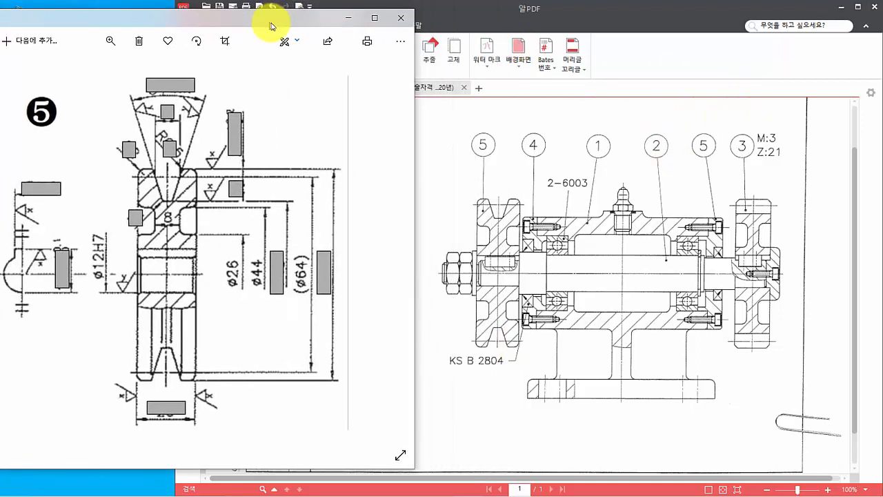
left_click(529, 17)
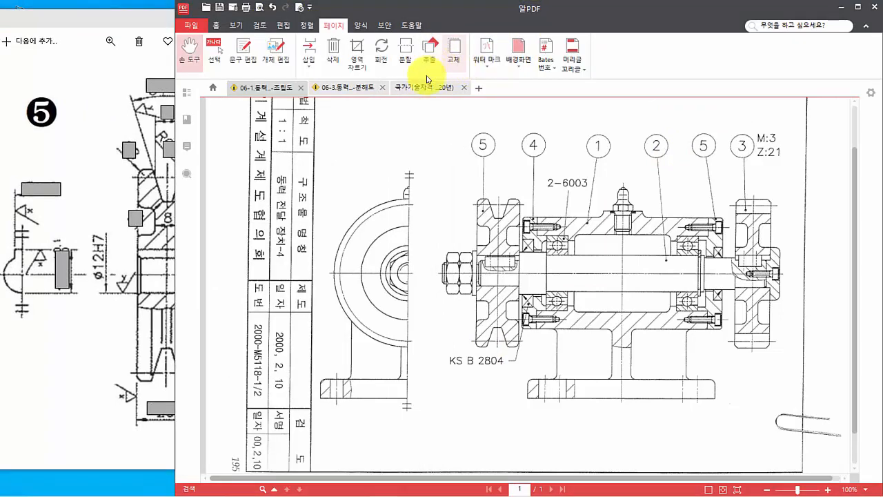
left_click_drag(491, 11, 640, 22)
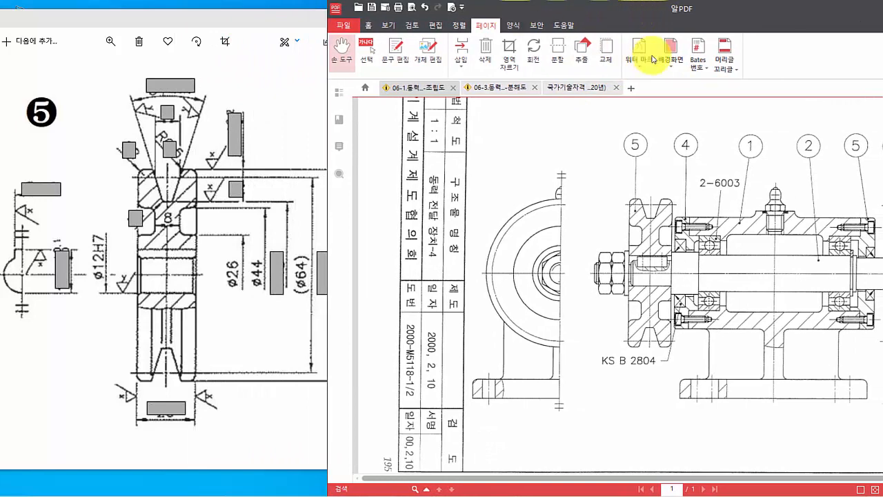
- In the KS machine drawing standards document, find item 40, V 벨트 풀리, in the contents list and mark it
left_click(598, 87)
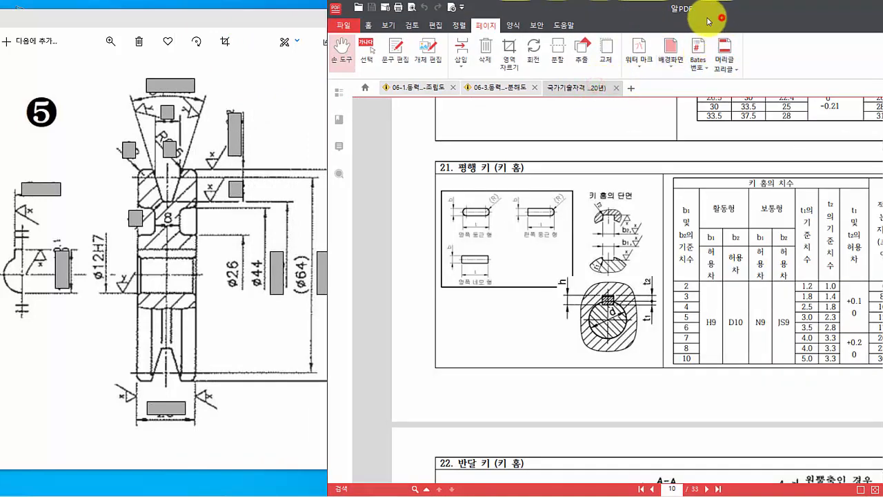
left_click_drag(714, 16, 667, 12)
left_click_drag(711, 169, 731, 308)
left_click_drag(714, 12, 633, 13)
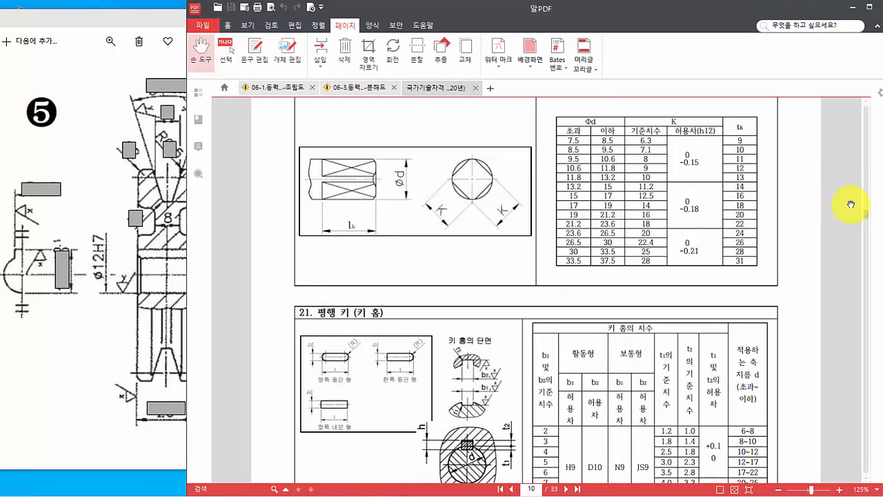
left_click_drag(862, 217, 832, 138)
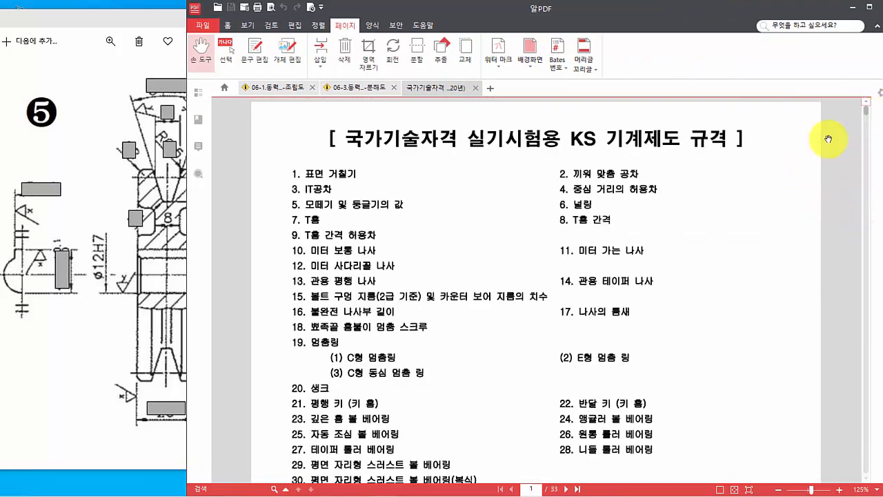
scroll(662, 238, "down", 2)
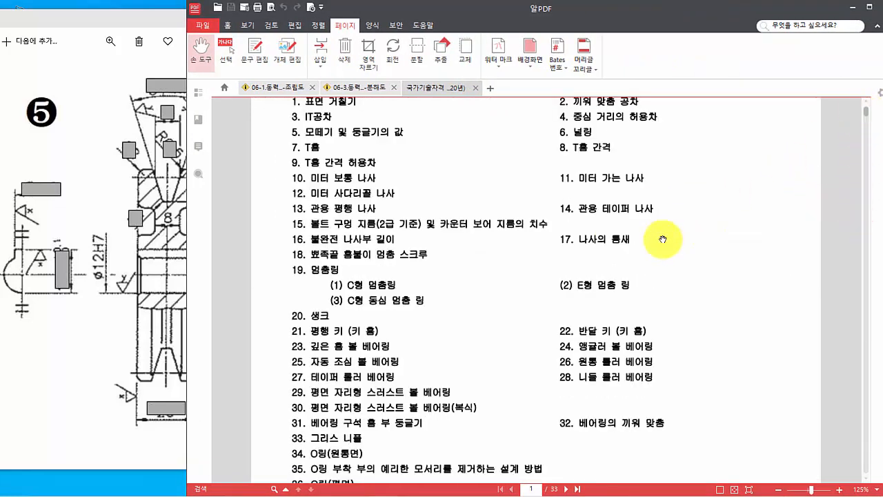
scroll(662, 238, "down", 3)
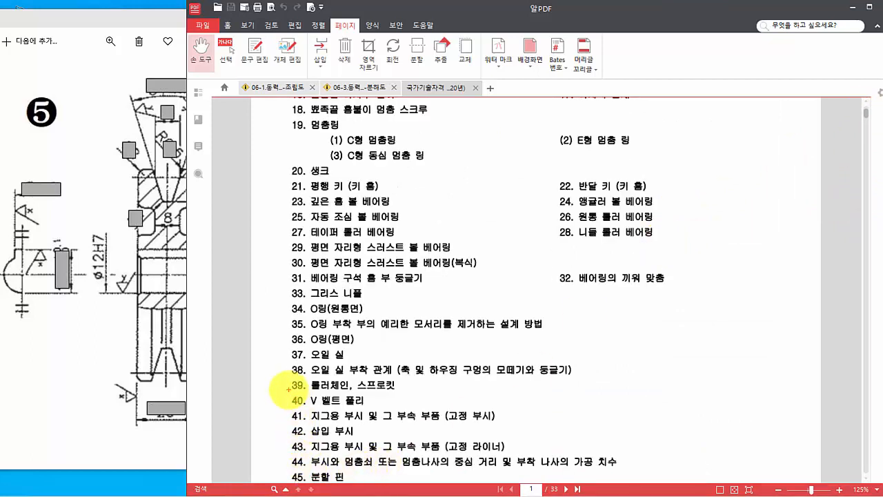
left_click_drag(288, 390, 371, 410, "ctrl")
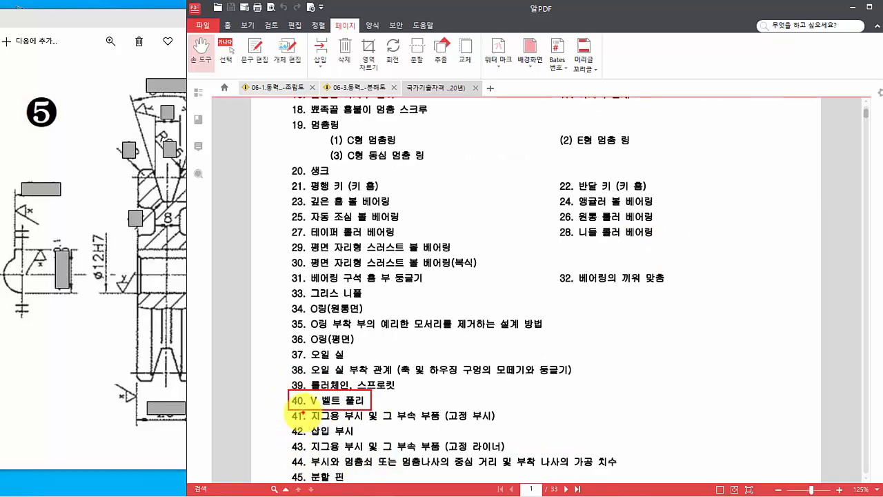
mouse_move(303, 413)
left_mouse_down("ctrl")
mouse_move(288, 407)
mouse_move(297, 391)
mouse_move(304, 404)
left_mouse_up("ctrl")
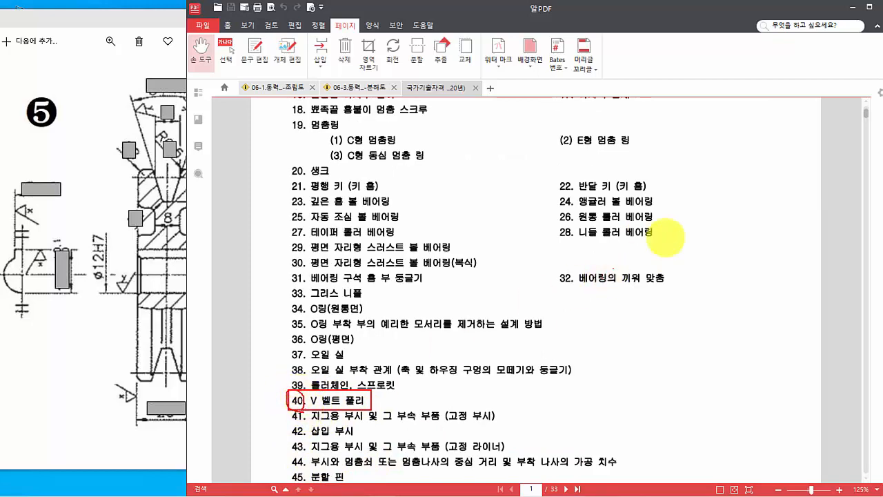
- Go to section 40, V 벨트 풀리, on page 25 of the KS standards document
left_click_drag(865, 114, 868, 347)
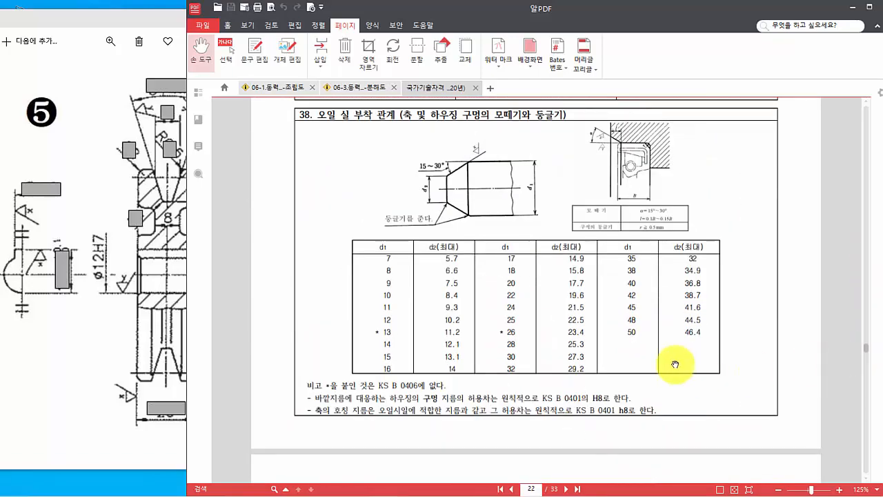
scroll(542, 375, "down", 20)
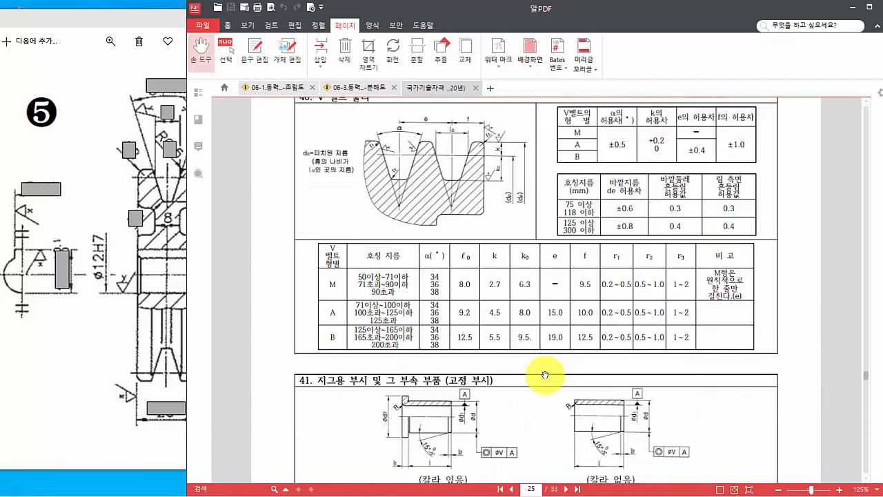
scroll(544, 374, "up", 1)
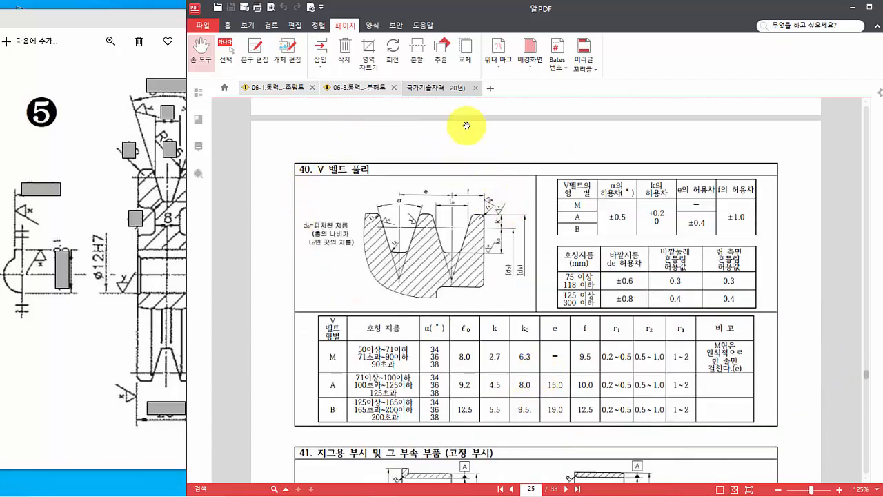
- Reposition the pulley image and the PDF viewer so the part drawing and the V-belt pulley table show side by side
left_click_drag(481, 10, 533, 24)
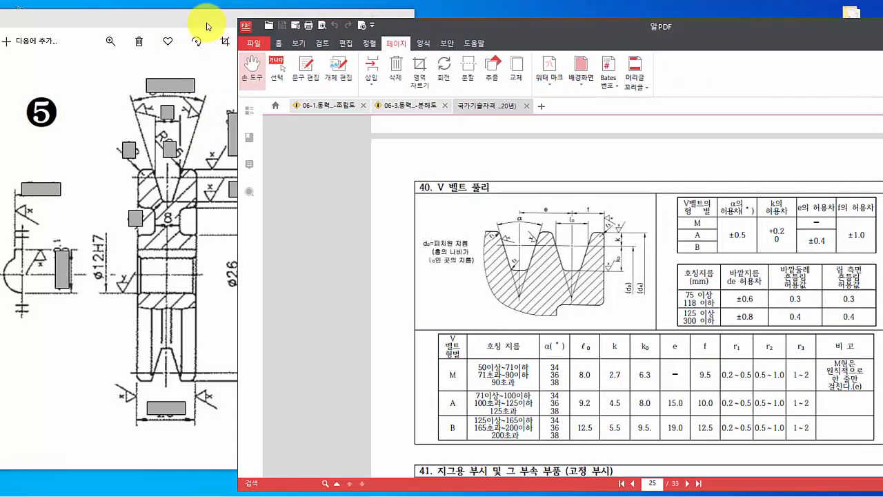
left_click_drag(207, 26, 216, 36)
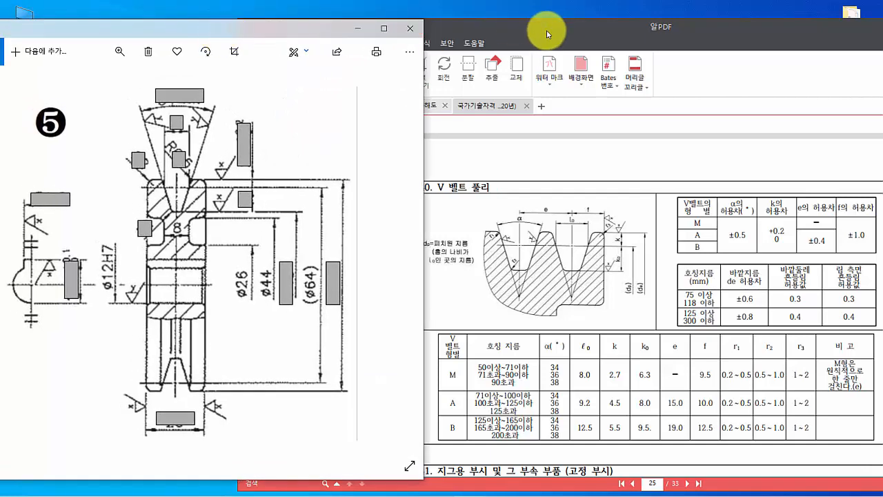
left_click_drag(557, 28, 556, 20)
left_click(173, 31)
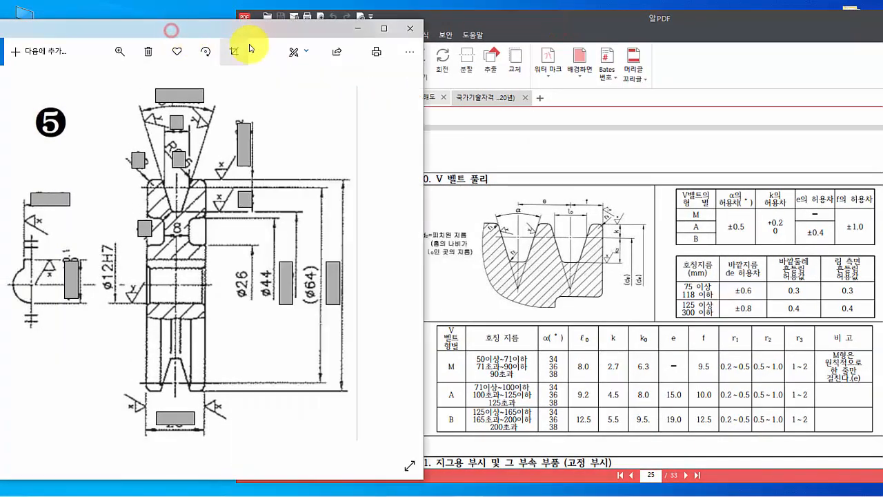
left_click_drag(252, 30, 262, 31)
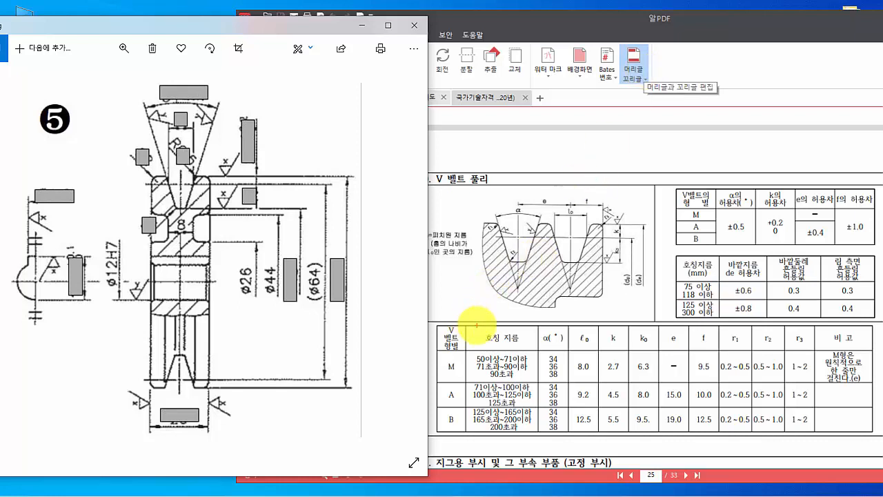
- Box the 호칭 지름 column heading in the table and mark the ø64 pitch diameter with red lines and a box on the pulley drawing
left_click_drag(477, 327, 526, 349)
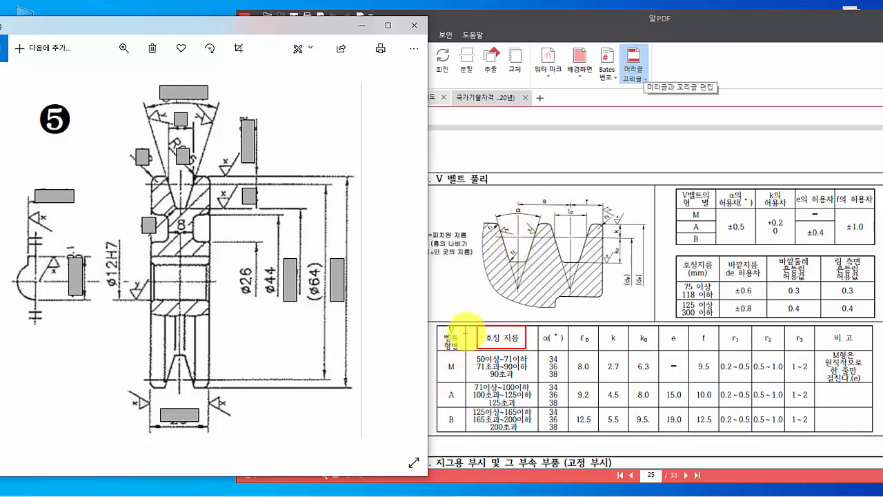
left_click_drag(477, 325, 467, 303)
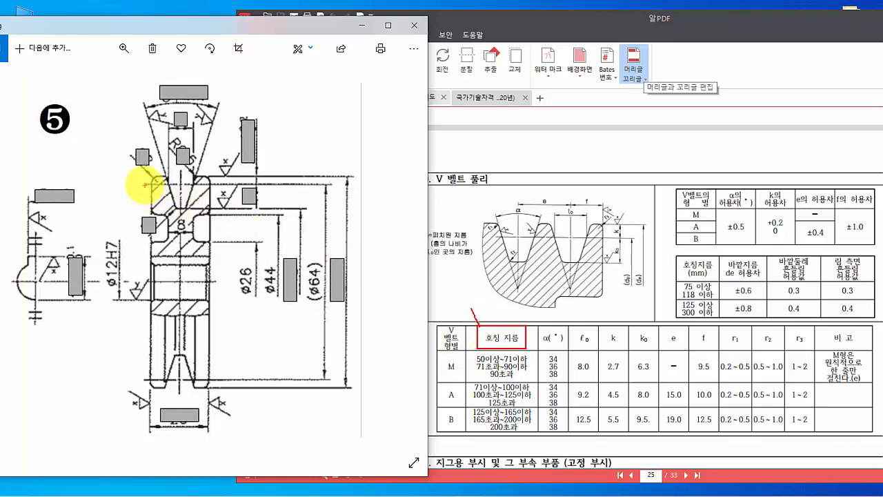
left_click_drag(145, 185, 328, 184)
mouse_move(145, 378)
left_mouse_down()
mouse_move(325, 376)
mouse_move(311, 226)
mouse_move(322, 185)
left_mouse_up()
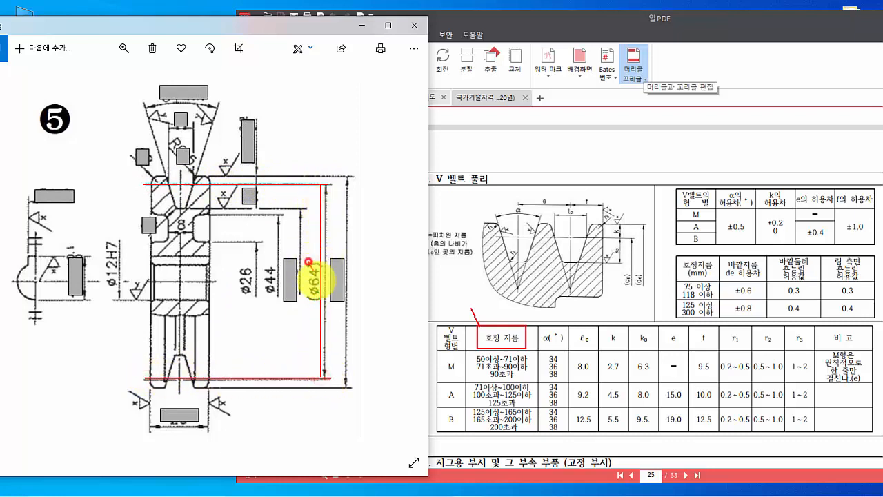
left_click_drag(317, 280, 321, 298)
left_click_drag(307, 266, 320, 295)
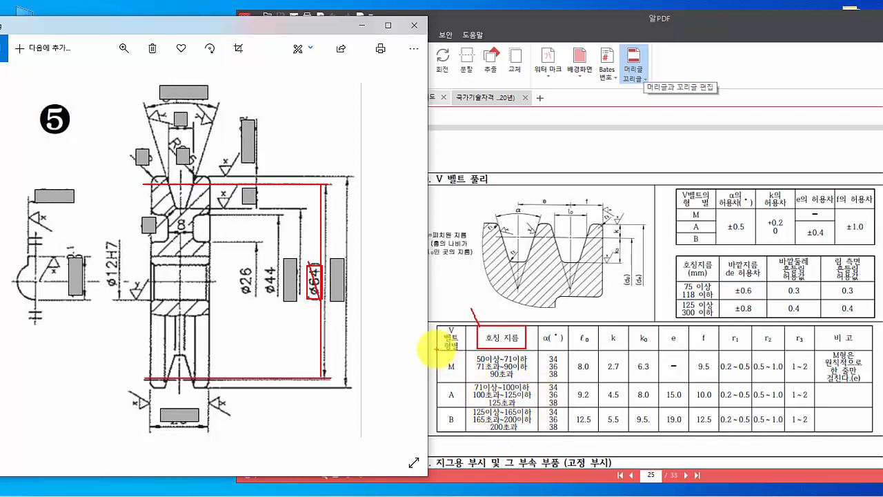
- Box the type M row of the V-belt table and its 50이상~71이하 diameter range with the 34° groove angle
mouse_move(436, 348)
left_mouse_down()
mouse_move(455, 369)
mouse_move(870, 385)
left_mouse_up()
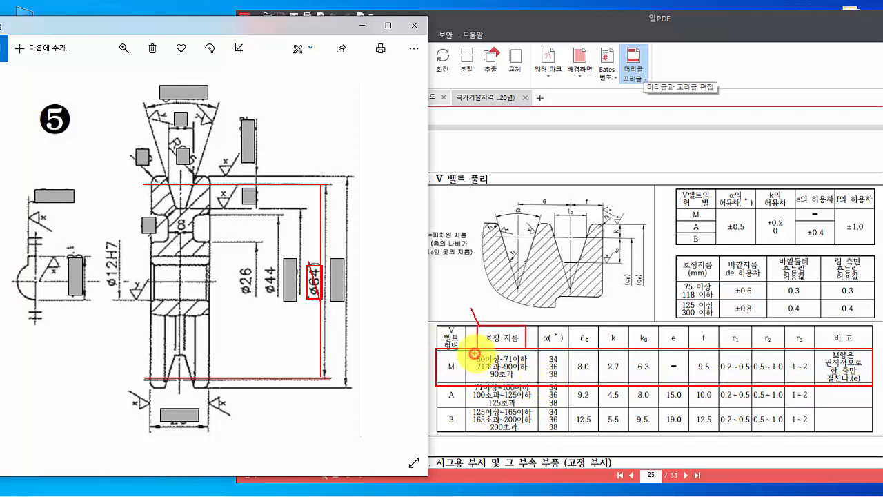
left_click_drag(474, 353, 561, 362)
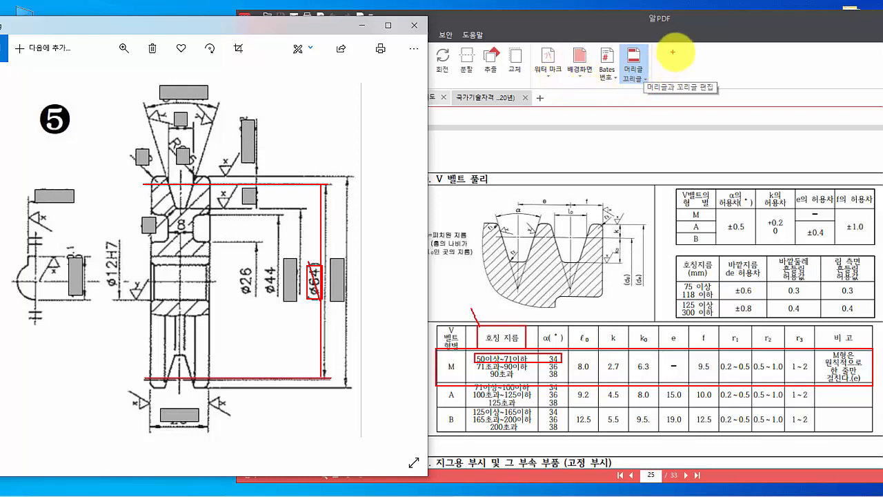
- Handwrite the V-belt types M, A, B, C, D, E above the table and draw an arrow over them from M to E
mouse_move(683, 51)
left_mouse_down()
mouse_move(680, 70)
mouse_move(697, 62)
mouse_move(713, 70)
left_mouse_up()
mouse_move(745, 55)
left_mouse_down()
mouse_move(748, 73)
mouse_move(777, 71)
mouse_move(791, 59)
left_mouse_up()
mouse_move(791, 58)
left_mouse_down()
mouse_move(779, 71)
mouse_move(823, 54)
left_mouse_up()
left_click_drag(808, 56, 822, 71)
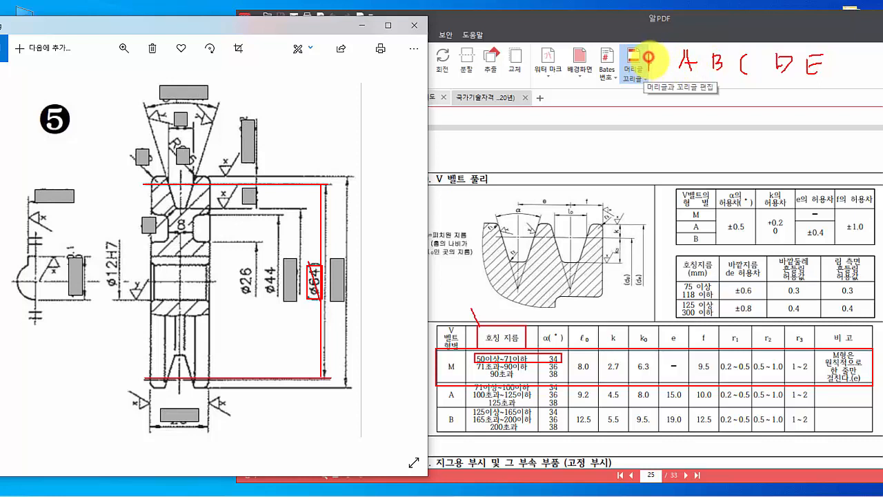
left_click_drag(650, 58, 665, 71)
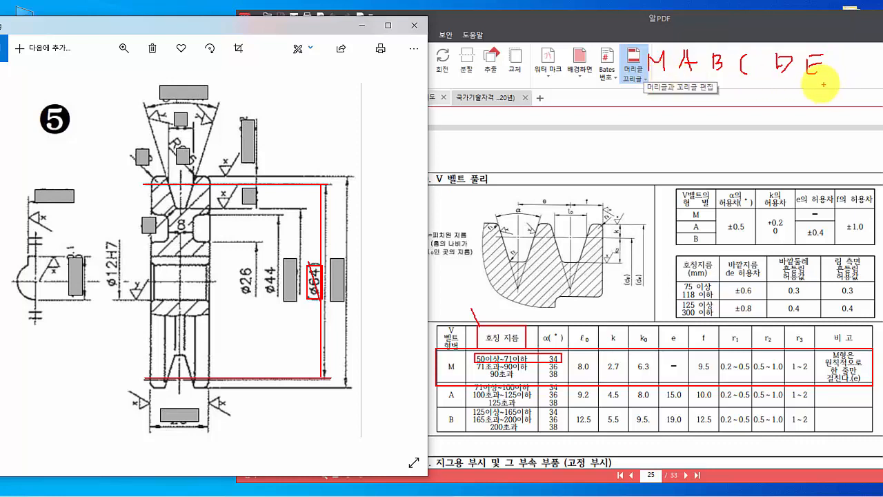
mouse_move(661, 41)
left_mouse_down()
mouse_move(799, 32)
mouse_move(811, 35)
mouse_move(807, 48)
left_mouse_up()
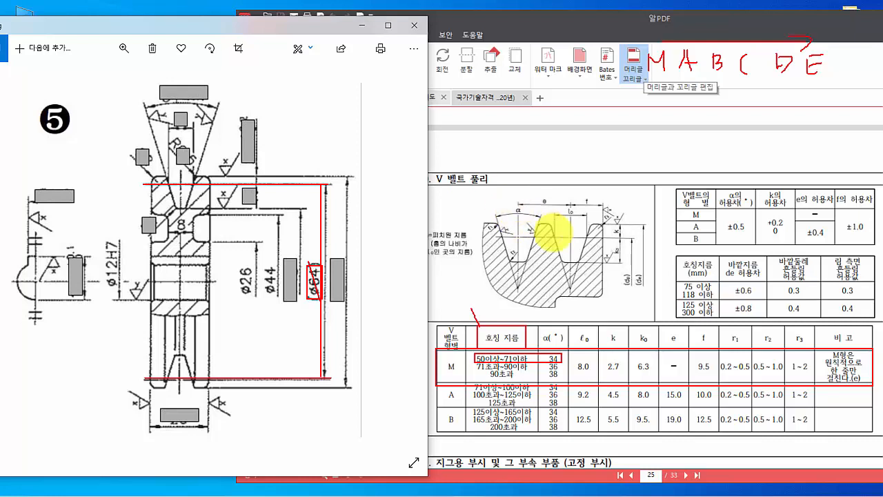
- Handwrite the groove values on the pulley drawing: angle 34, width 8, and depths 2.7 and 6.3 above and below the pitch line
mouse_move(172, 77)
left_mouse_down()
mouse_move(181, 84)
mouse_move(172, 93)
mouse_move(202, 87)
mouse_move(193, 98)
left_mouse_up()
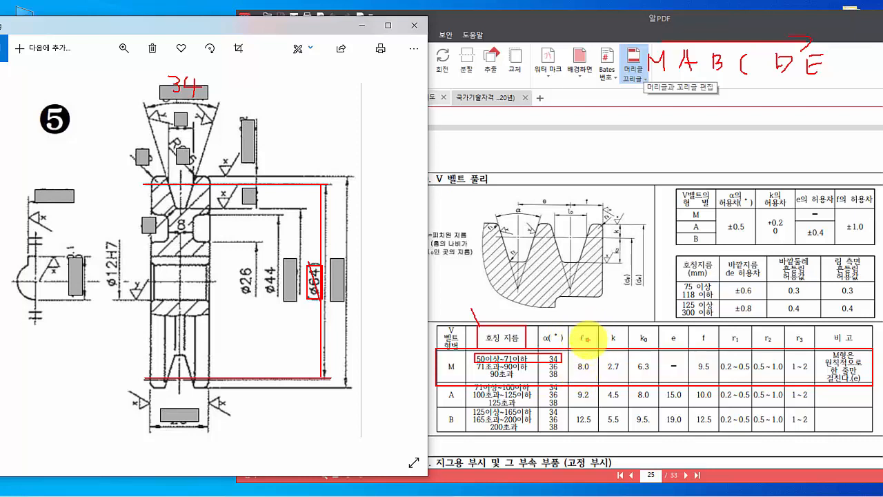
left_click(554, 236)
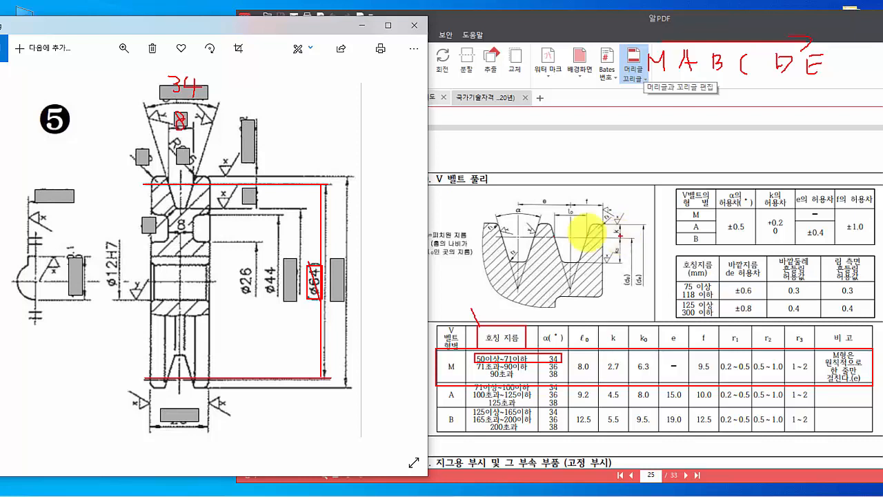
mouse_move(254, 138)
left_mouse_down()
mouse_move(257, 149)
mouse_move(269, 135)
mouse_move(268, 150)
left_mouse_up()
left_click(260, 147)
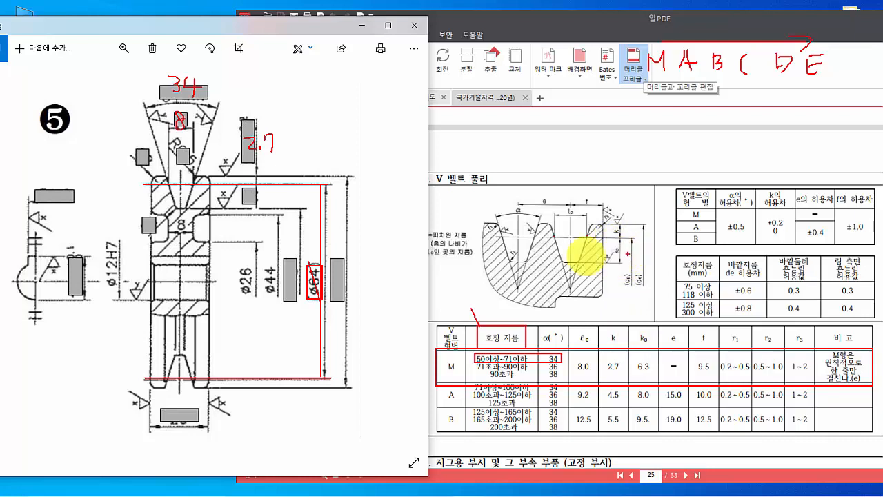
mouse_move(268, 191)
left_mouse_down()
mouse_move(266, 202)
mouse_move(277, 204)
left_mouse_up()
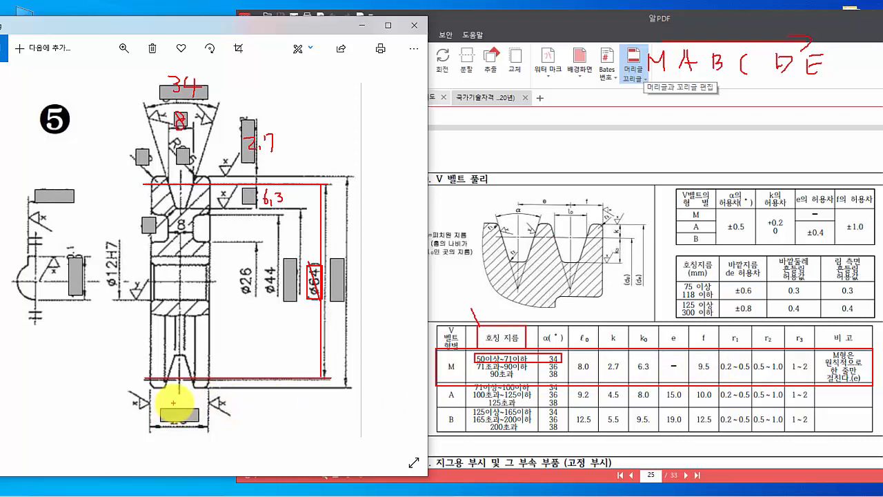
- Handwrite the pulley width 19 and the 0.5 inner corner radius, and replace the outer rim radius 0.5 with 1
mouse_move(177, 397)
left_mouse_down()
mouse_move(177, 414)
mouse_move(183, 404)
mouse_move(187, 414)
mouse_move(183, 405)
left_mouse_up()
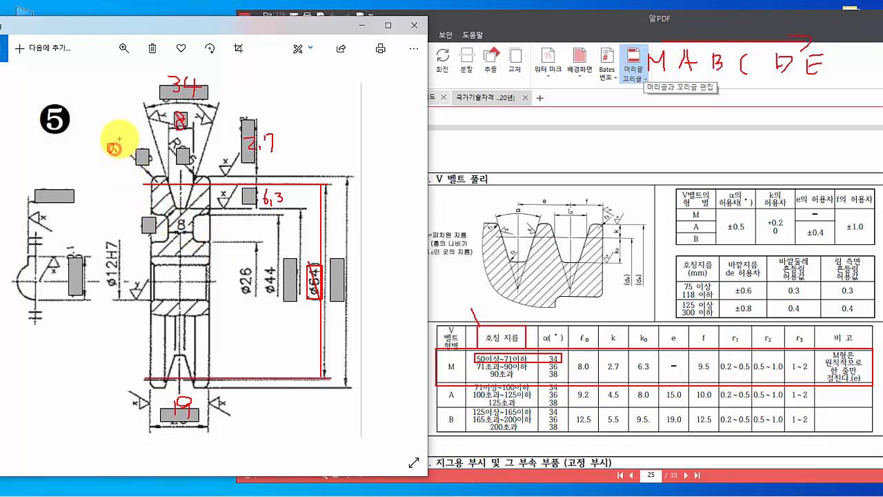
mouse_move(121, 139)
left_mouse_down()
mouse_move(120, 150)
mouse_move(129, 136)
left_mouse_up()
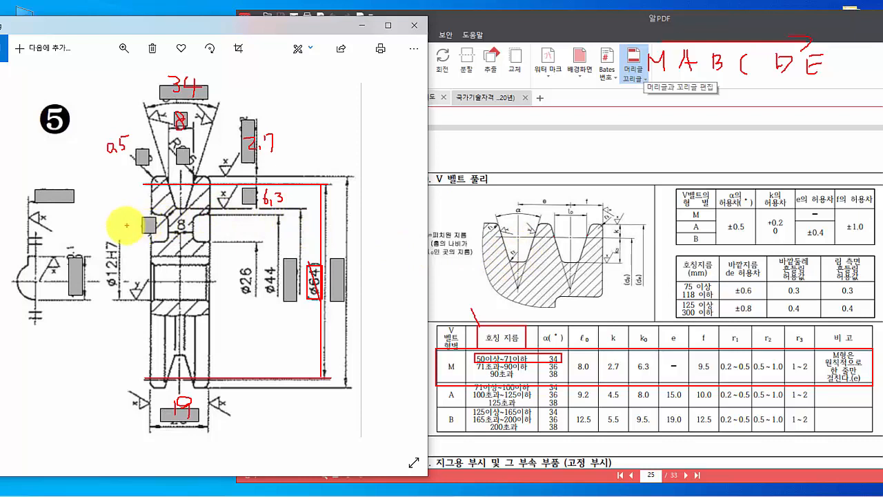
mouse_move(119, 219)
left_mouse_down()
mouse_move(132, 236)
mouse_move(147, 220)
left_mouse_up()
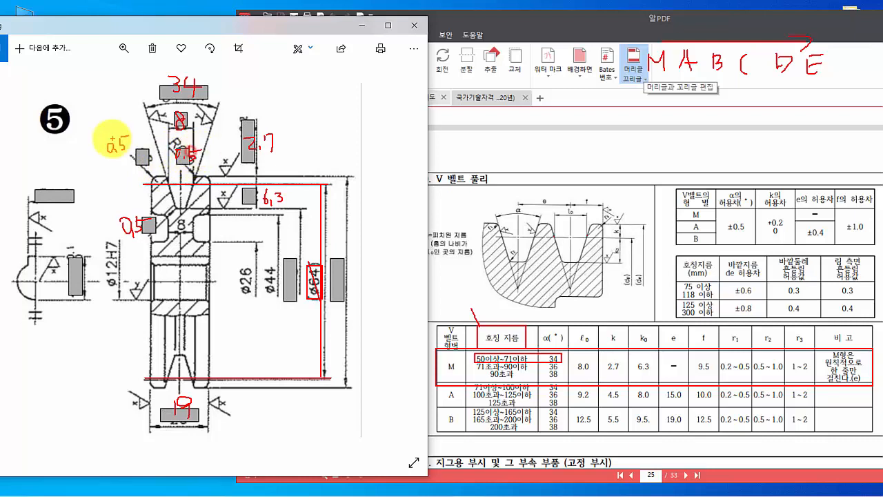
left_click_drag(125, 139, 122, 147)
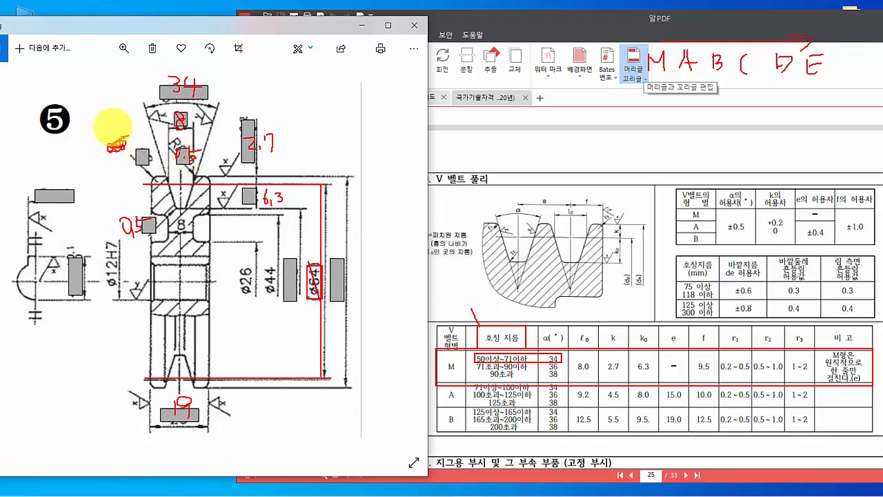
left_click_drag(107, 119, 109, 133)
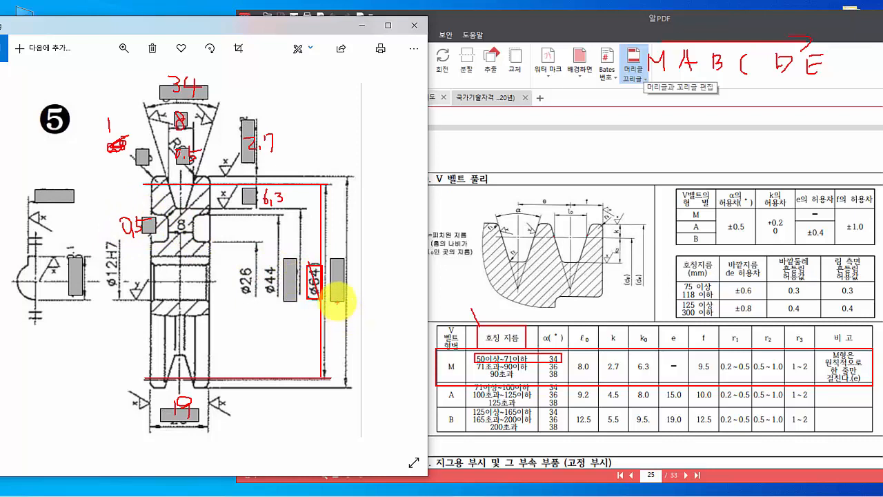
- Tick the two masked diameters and handwrite 69.4 for the outer diameter and 48 for the groove-bottom diameter
left_click_drag(343, 252, 353, 247)
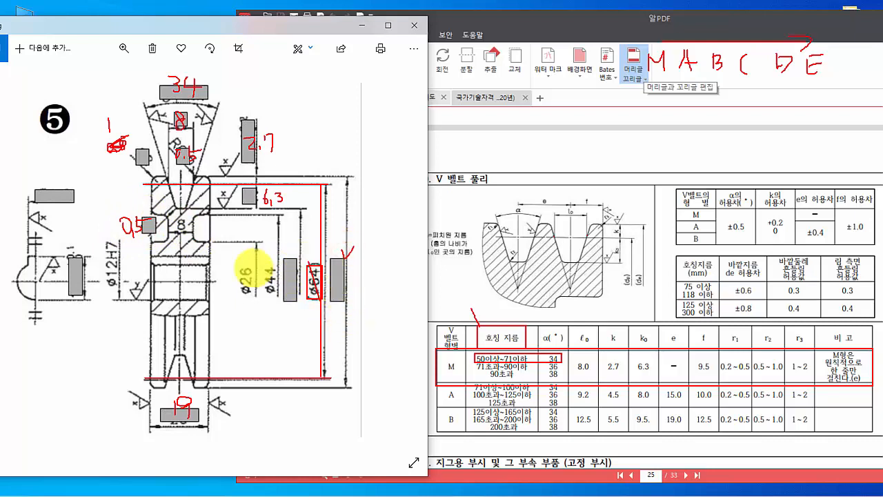
mouse_move(287, 242)
left_mouse_down()
mouse_move(290, 256)
mouse_move(298, 241)
left_mouse_up()
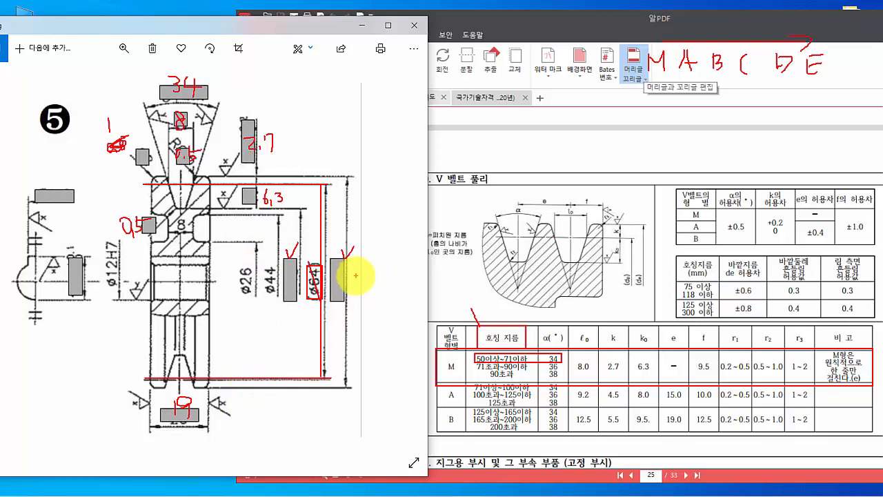
mouse_move(364, 268)
left_mouse_down()
mouse_move(367, 290)
mouse_move(412, 278)
mouse_move(407, 302)
left_mouse_up()
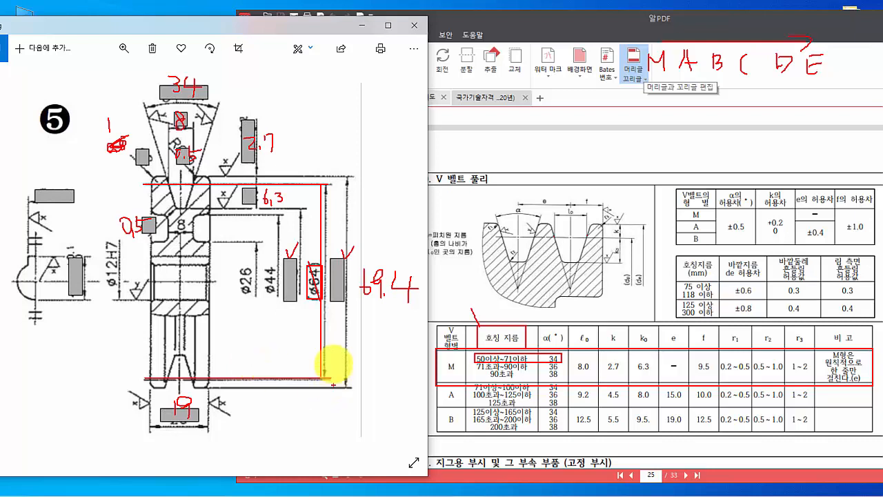
mouse_move(286, 309)
left_mouse_down()
mouse_move(281, 315)
mouse_move(290, 310)
mouse_move(282, 311)
mouse_move(298, 319)
left_mouse_up()
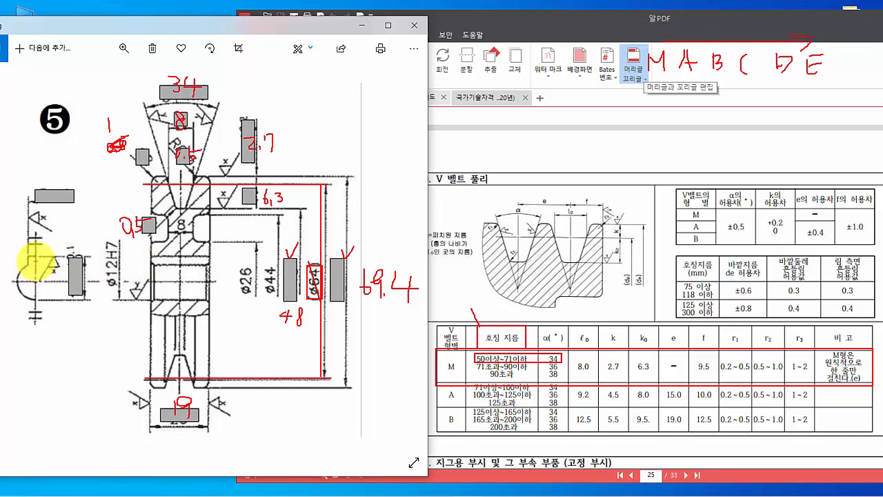
- Mark the keyway in the pulley's partial bore view and clear all annotations
mouse_move(24, 253)
left_mouse_down()
mouse_move(15, 276)
mouse_move(28, 270)
left_mouse_up()
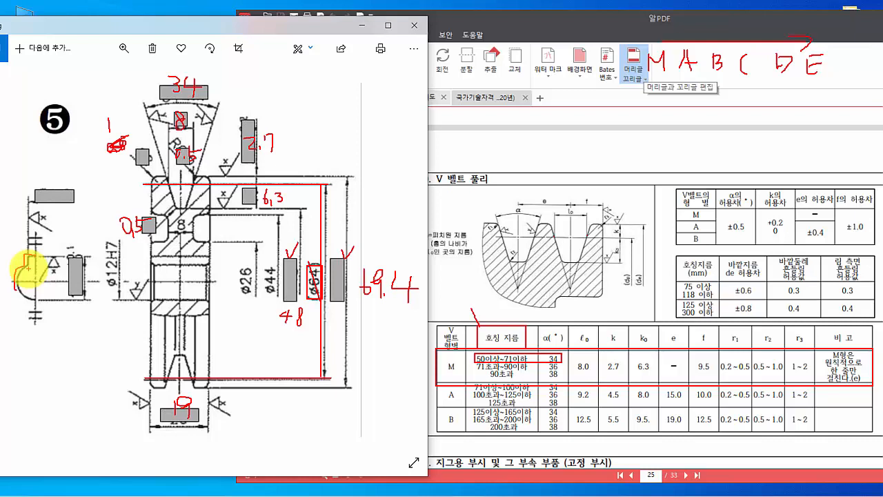
key("Escape")
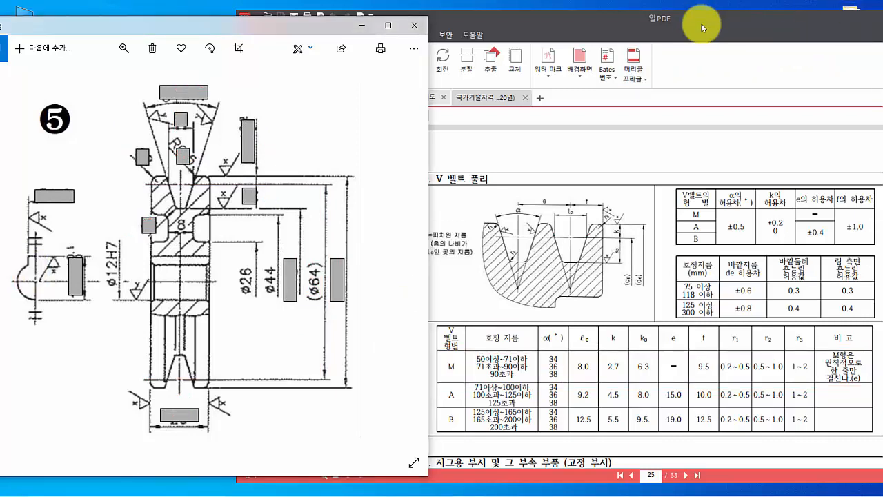
- Find section 21, 평행 키 (키 홈), on page 10 of the KS document and place it beside the pulley drawing
left_click(692, 29)
left_click_drag(690, 25, 493, 16)
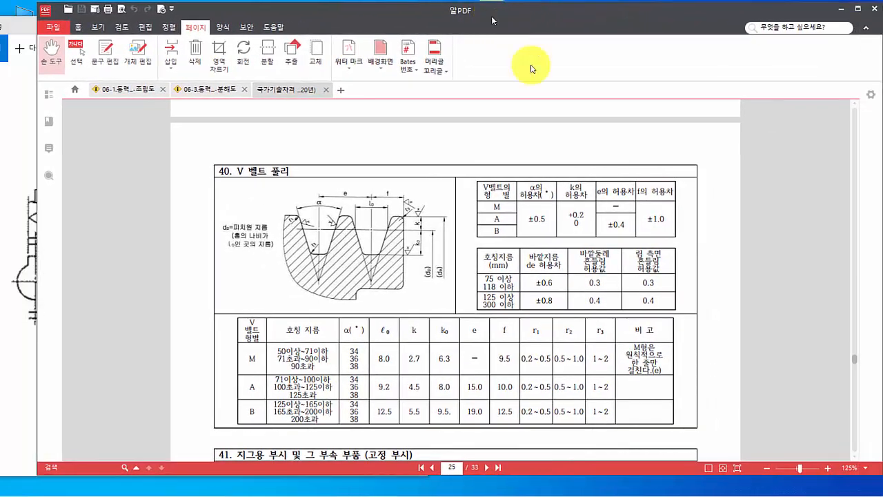
left_click_drag(854, 358, 845, 105)
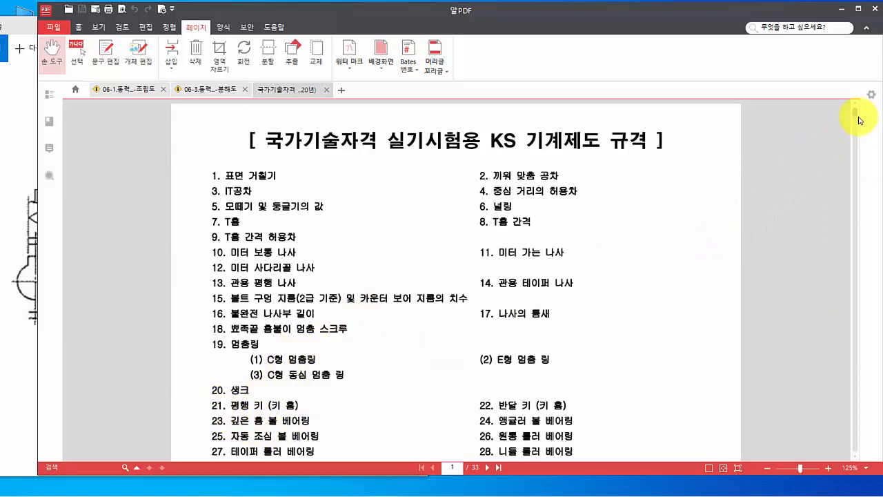
left_click_drag(856, 118, 852, 209)
scroll(848, 207, "down", 1)
scroll(588, 229, "down", 4)
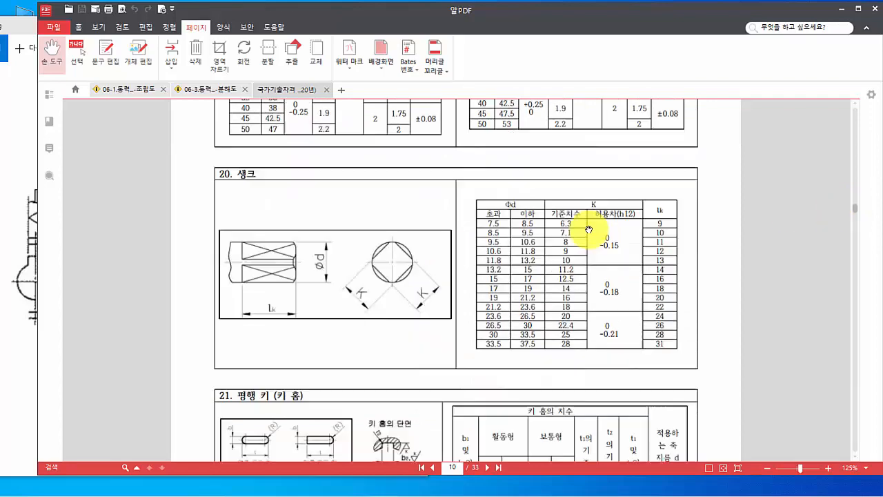
scroll(589, 229, "down", 3)
left_click_drag(336, 16, 531, 31)
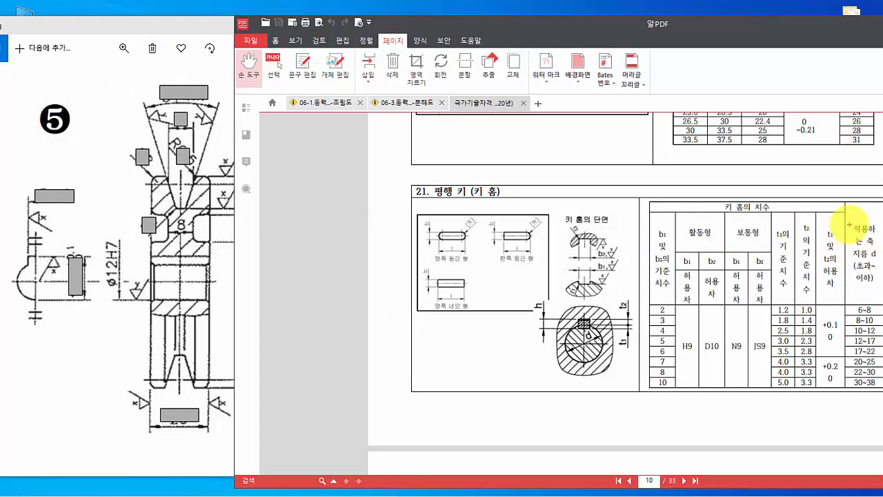
- Box the 적용하는 축 지름 heading, the ø12 bore on the pulley drawing, and the 10~12 row of the key table
left_click_drag(849, 222, 875, 247)
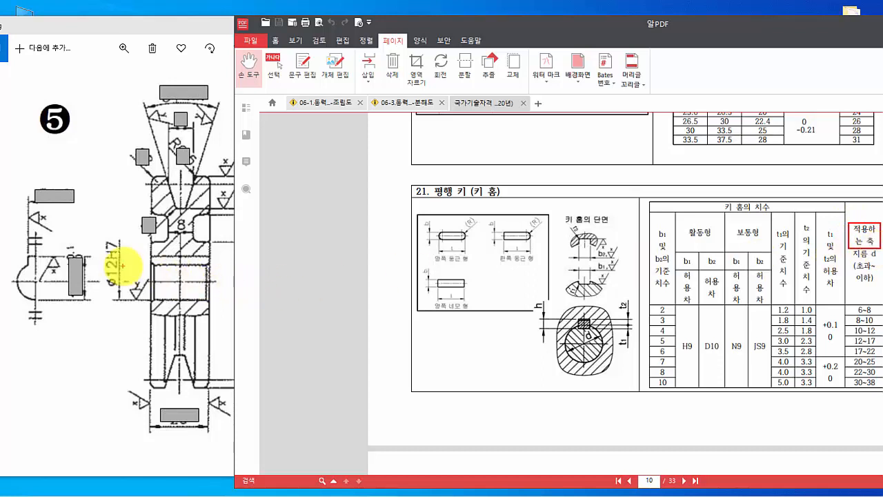
left_click_drag(102, 259, 116, 275)
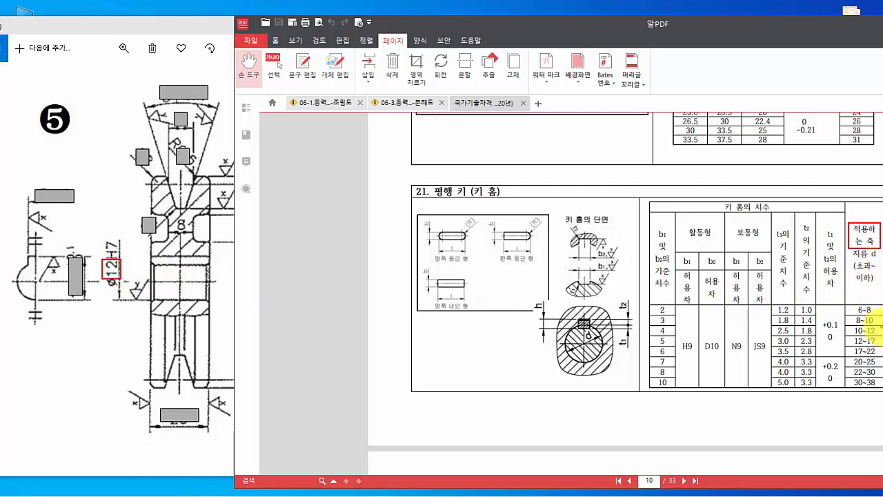
left_click_drag(881, 325, 650, 336)
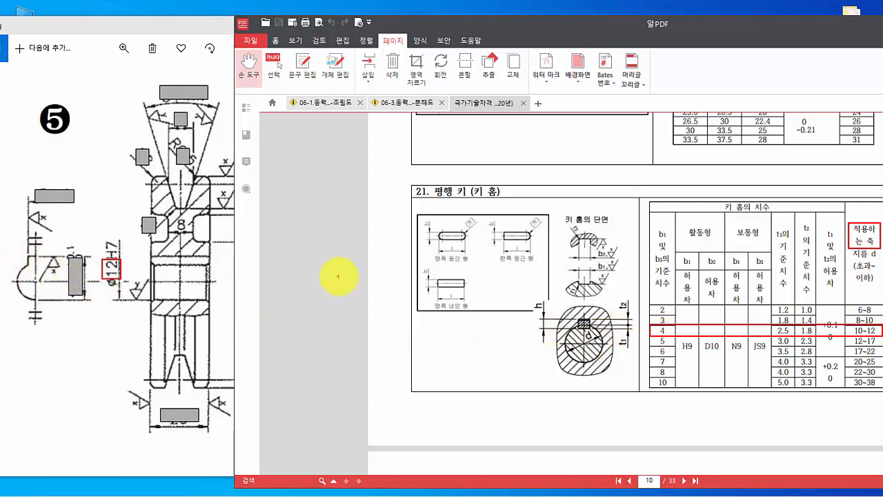
- Sketch the bore with its keyway beside the key table and add a dimension arrow across the keyway width
mouse_move(322, 272)
left_mouse_down()
mouse_move(351, 272)
mouse_move(351, 297)
mouse_move(389, 345)
mouse_move(297, 349)
mouse_move(322, 273)
left_mouse_up()
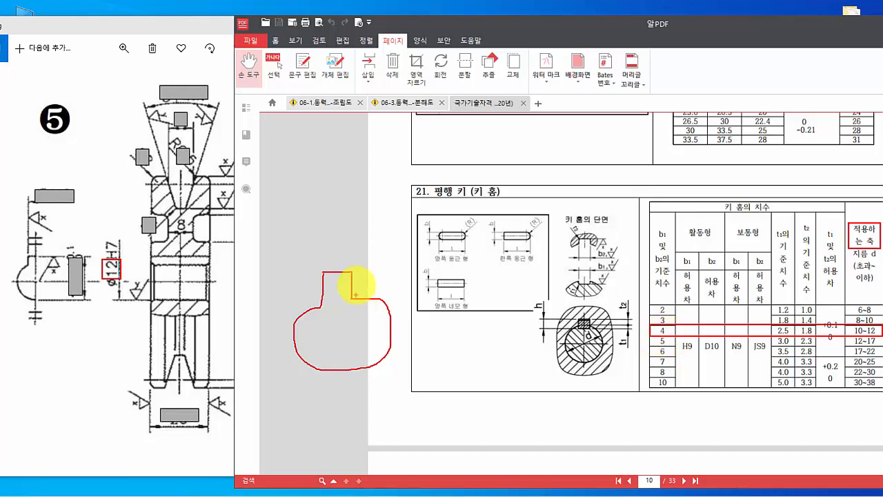
left_click_drag(318, 225, 318, 259)
mouse_move(351, 222)
left_mouse_down()
mouse_move(351, 257)
mouse_move(329, 242)
left_mouse_up()
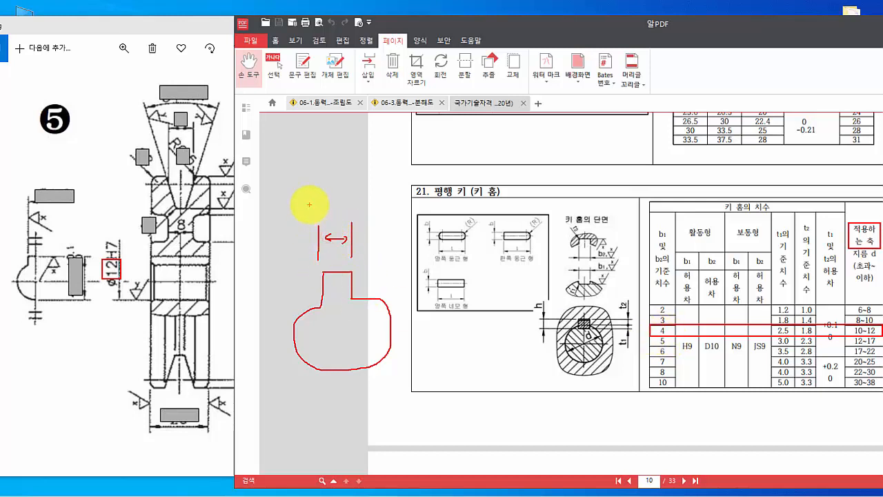
- Label the sketched keyway width 4JS9 and circle the 4 and JS9 entries in the key table
mouse_move(308, 203)
left_mouse_down()
mouse_move(318, 212)
mouse_move(308, 225)
left_mouse_up()
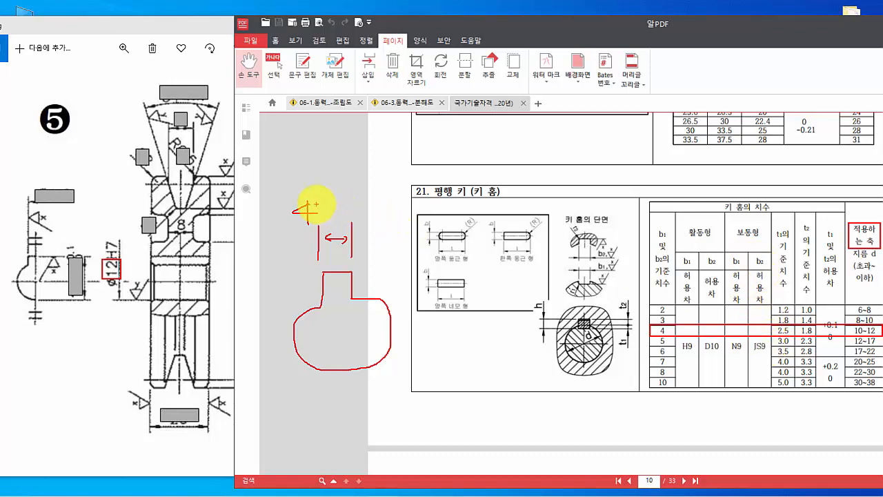
mouse_move(318, 205)
left_mouse_down()
mouse_move(331, 199)
mouse_move(316, 215)
mouse_move(335, 209)
mouse_move(327, 216)
left_mouse_up()
mouse_move(331, 200)
left_mouse_down()
mouse_move(346, 205)
mouse_move(346, 218)
left_mouse_up()
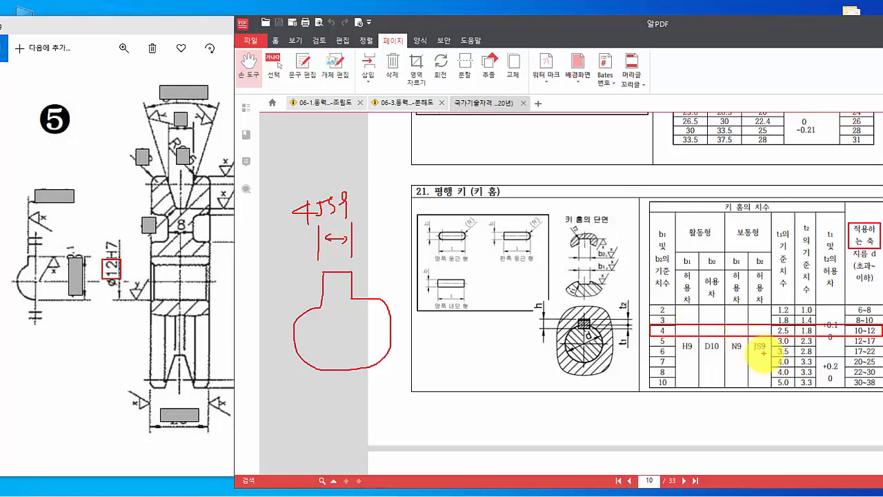
left_click_drag(661, 337, 662, 336)
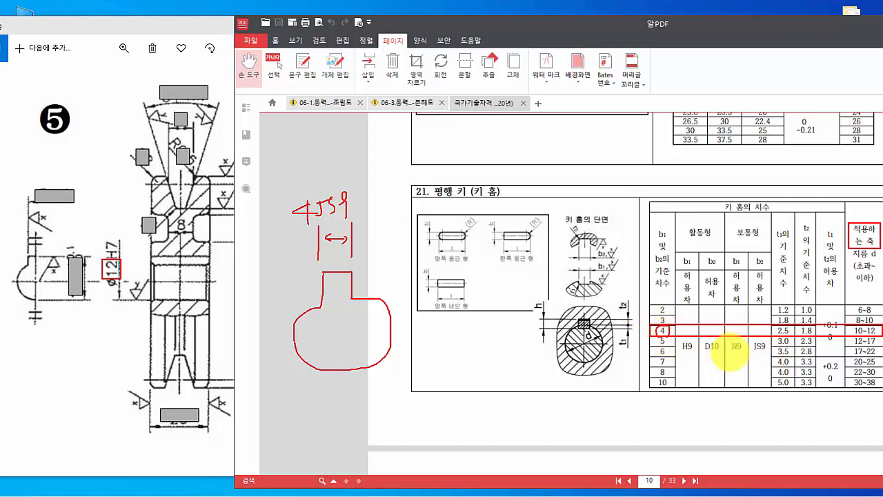
mouse_move(752, 348)
left_mouse_down()
mouse_move(765, 341)
mouse_move(748, 348)
mouse_move(755, 356)
left_mouse_up()
- Draw the overall height dimension from bore bottom to keyway top, and circle t2 in the figure and 1.8 in the table
mouse_move(353, 272)
left_mouse_down()
mouse_move(423, 269)
mouse_move(429, 366)
left_mouse_up()
mouse_move(333, 369)
left_mouse_down()
mouse_move(443, 370)
mouse_move(446, 352)
left_mouse_up()
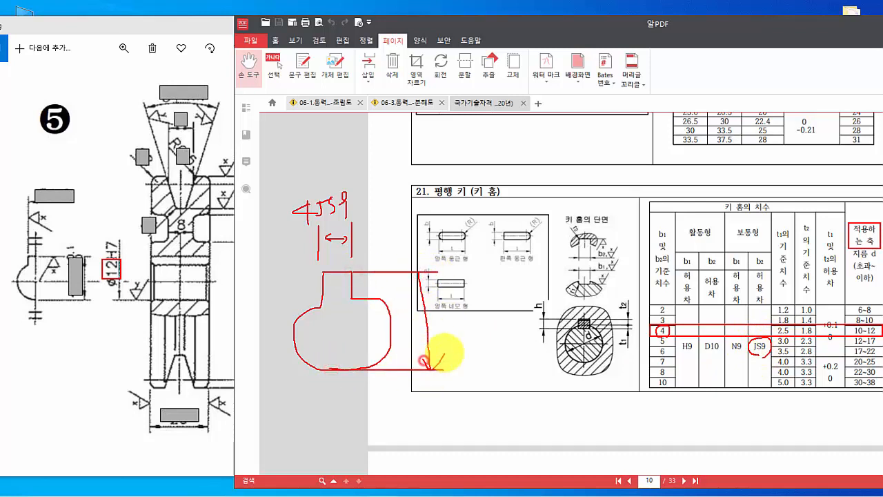
mouse_move(418, 278)
left_mouse_down()
mouse_move(407, 287)
mouse_move(425, 286)
left_mouse_up()
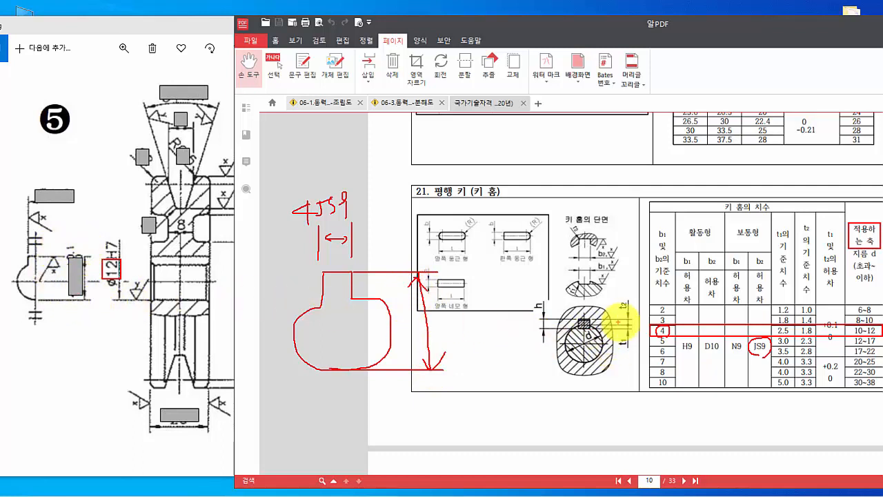
mouse_move(629, 316)
left_mouse_down()
mouse_move(616, 300)
mouse_move(627, 312)
left_mouse_up()
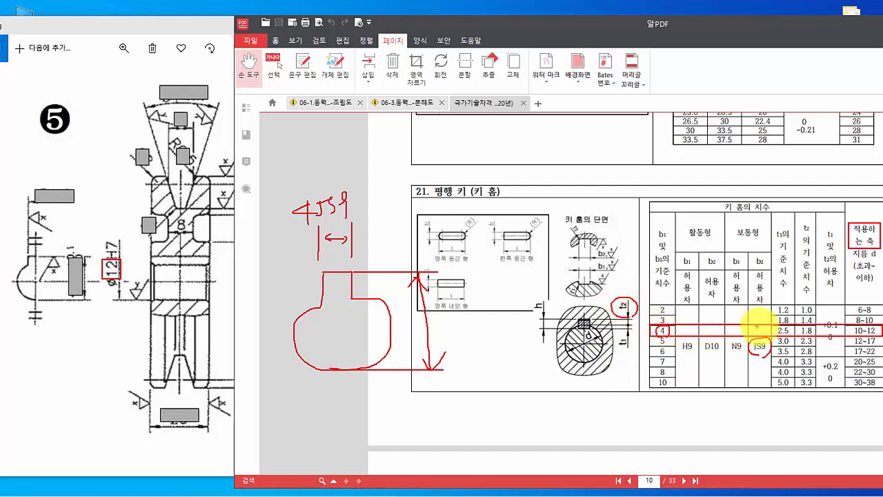
mouse_move(794, 336)
left_mouse_down()
mouse_move(799, 323)
mouse_move(817, 331)
mouse_move(795, 327)
left_mouse_up()
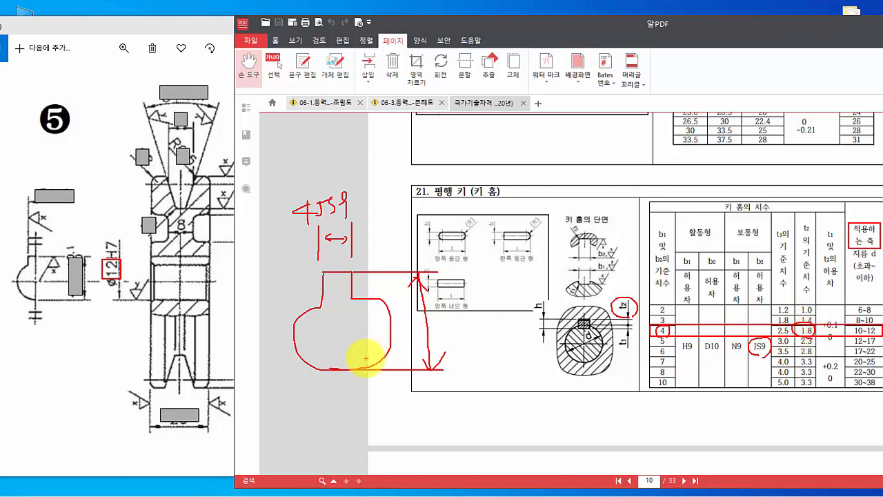
- Write and cross out 12, write the overall height 13.8 with tolerance +0.1/0, and circle that tolerance in the table
left_click_drag(336, 393, 333, 412)
mouse_move(339, 397)
left_mouse_down()
mouse_move(357, 411)
mouse_move(331, 419)
mouse_move(420, 414)
mouse_move(406, 417)
left_mouse_up()
left_click(432, 414)
left_click_drag(458, 391, 456, 401)
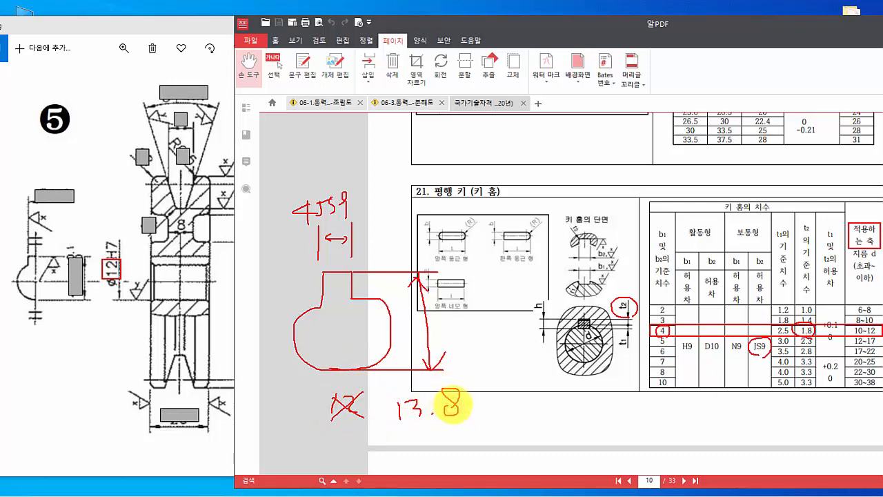
mouse_move(836, 339)
left_mouse_down()
mouse_move(813, 330)
mouse_move(839, 324)
mouse_move(834, 340)
left_mouse_up()
mouse_move(464, 392)
left_mouse_down()
mouse_move(474, 392)
mouse_move(469, 399)
left_mouse_up()
mouse_move(478, 388)
left_mouse_down()
mouse_move(479, 396)
mouse_move(479, 389)
mouse_move(498, 400)
left_mouse_up()
left_click(490, 396)
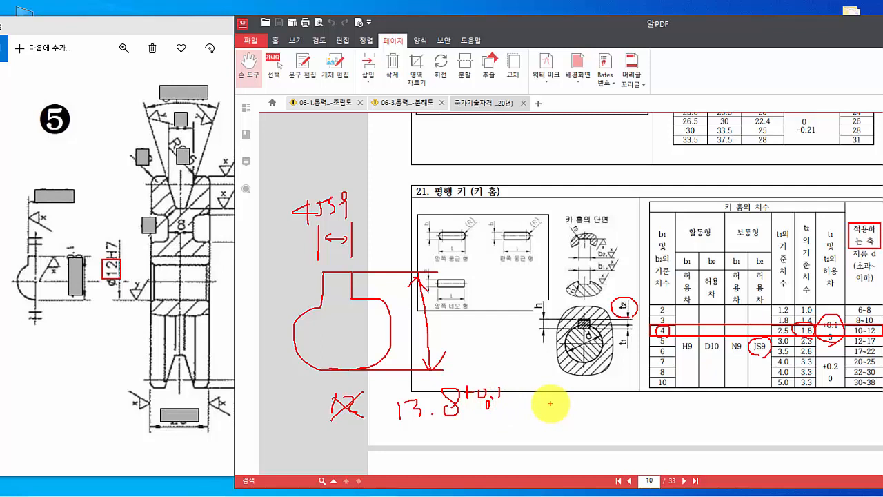
- Clear the keyway annotations and minimize the PDF viewer
key("Escape")
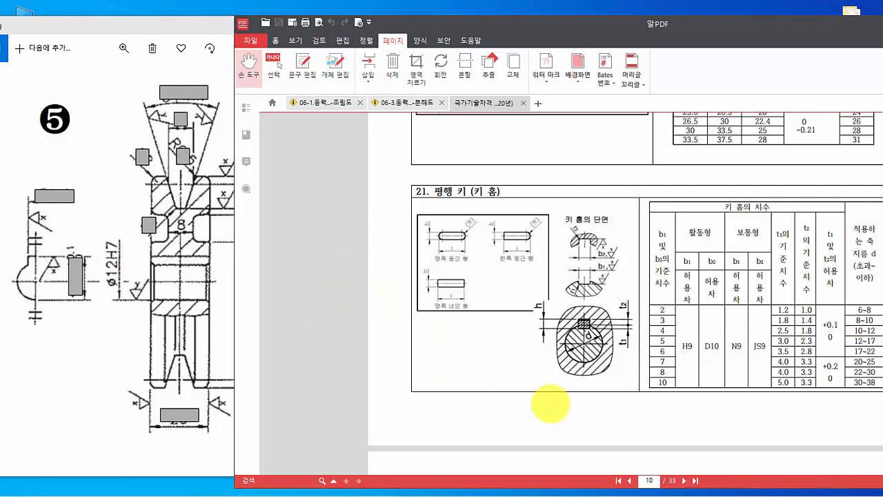
left_click_drag(721, 36, 558, 16)
left_click(855, 7)
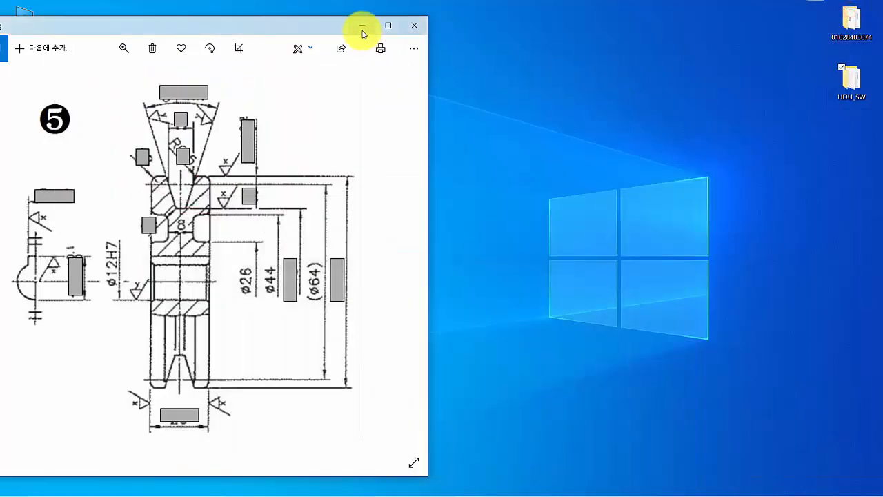
- Switch to SOLIDWORKS and create a new part document
key("alt+Tab")
key("alt+Tab")
key("alt+Tab")
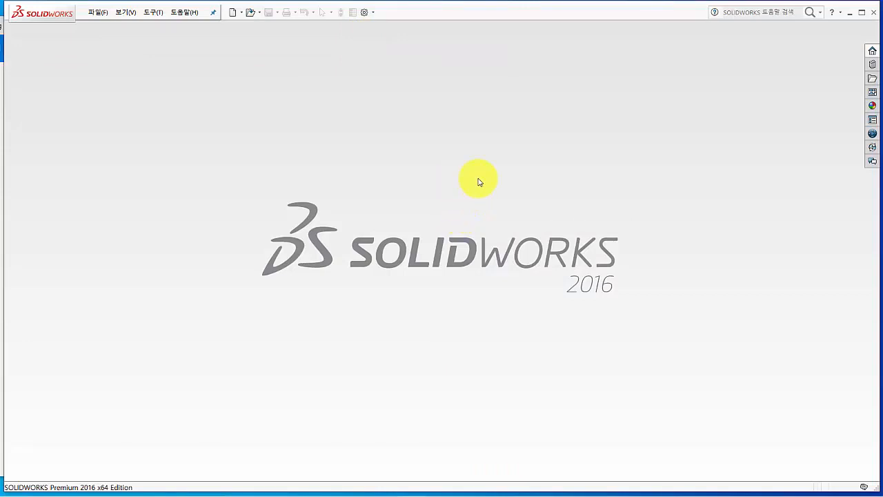
left_click(233, 15)
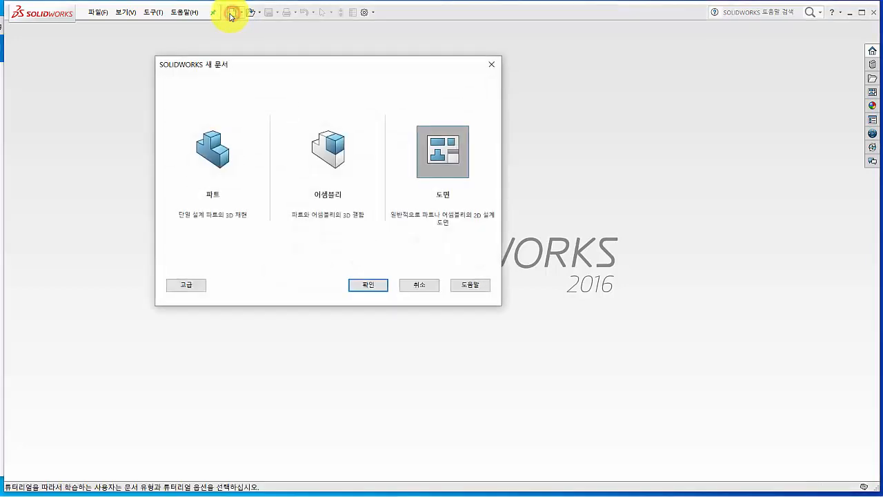
left_click(222, 158)
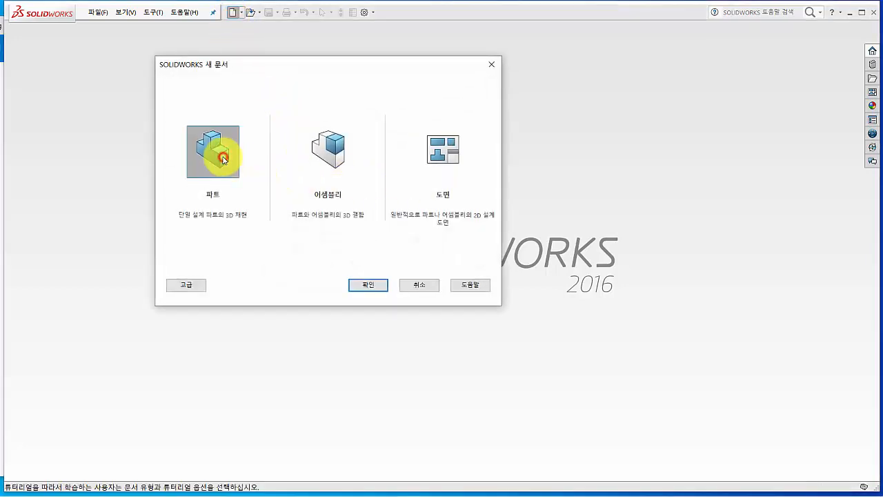
left_click(369, 285)
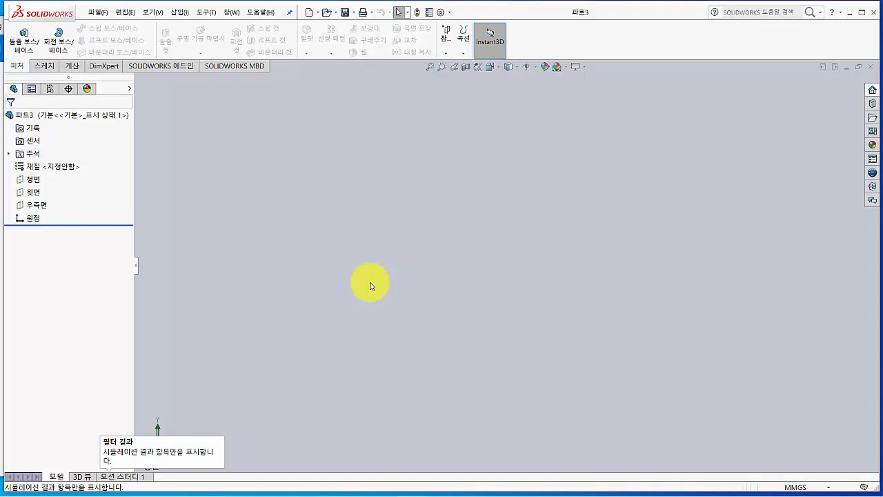
- Switch to the pulley drawing image, outline its upper half-section and vertical symmetry line in red, and clear the marks
key("alt+Tab")
key("alt+Tab")
key("alt+Tab")
key("alt+Tab")
key("alt+Tab")
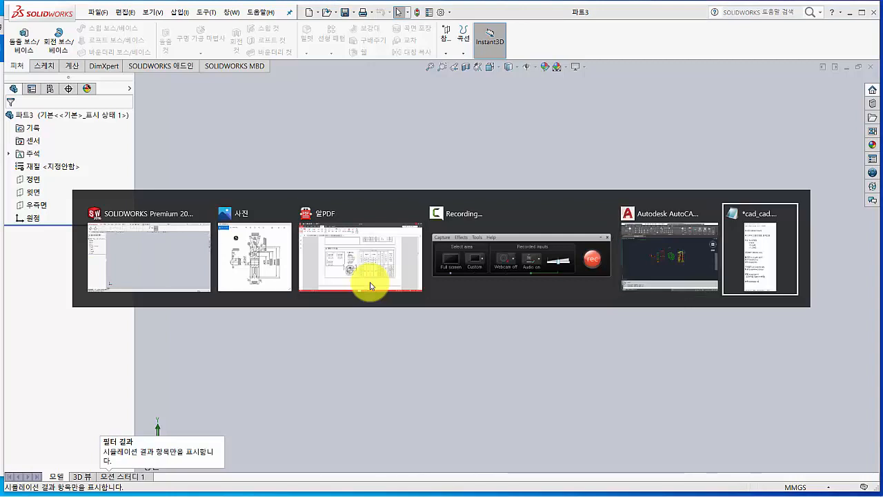
key("alt+Tab")
key("alt+Tab")
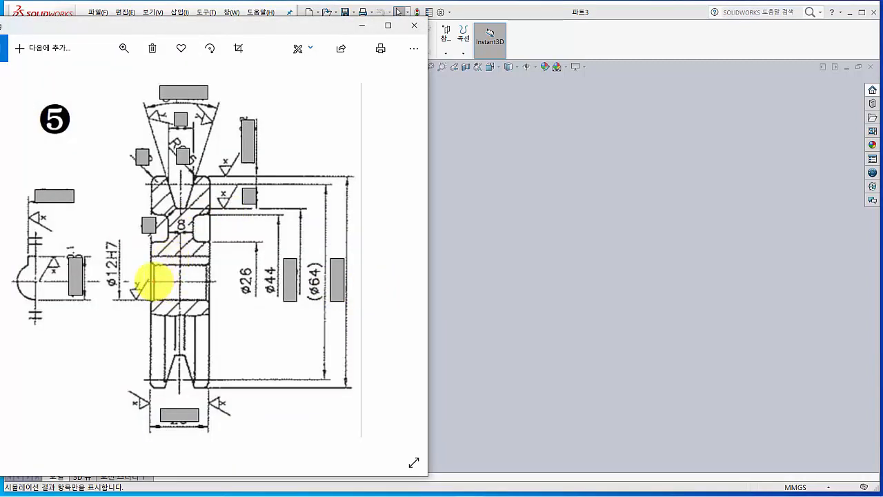
mouse_move(151, 279)
left_mouse_down()
mouse_move(191, 191)
mouse_move(147, 178)
mouse_move(210, 176)
left_mouse_up()
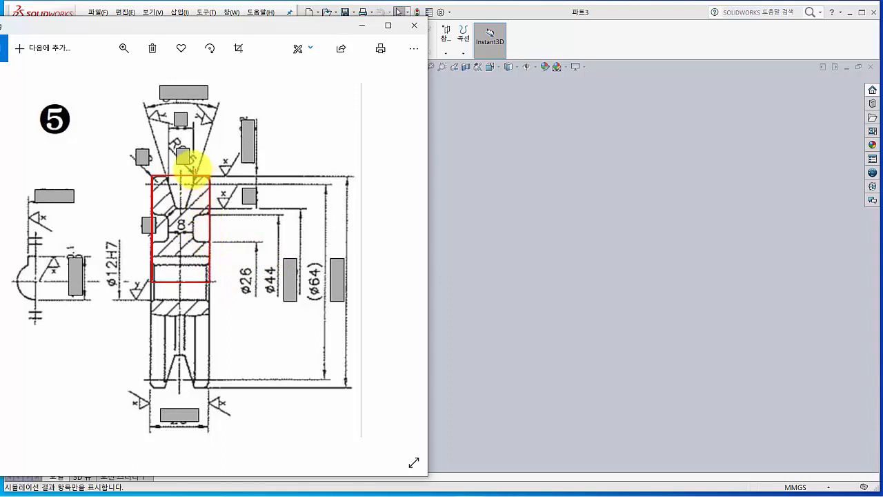
left_click_drag(181, 157, 181, 406)
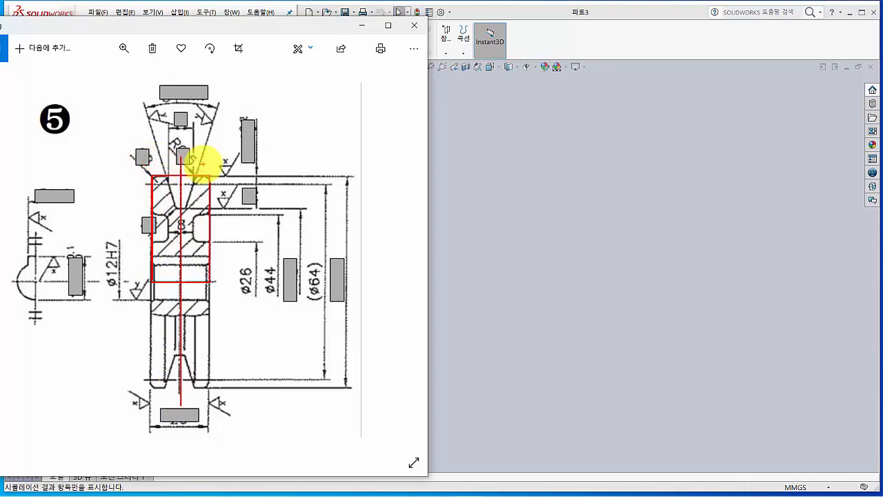
key("Escape")
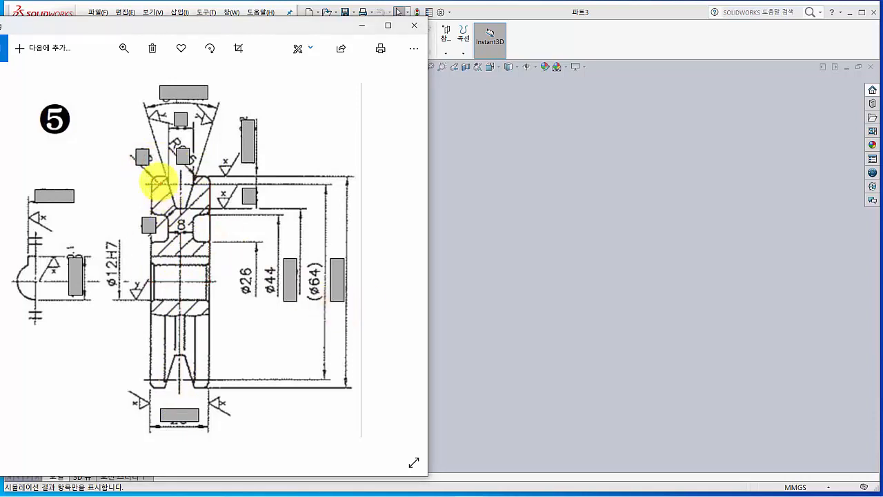
- Outline the left half of the pulley's upper section, mark across its side recesses, and return to SOLIDWORKS
left_click_drag(153, 177, 182, 281)
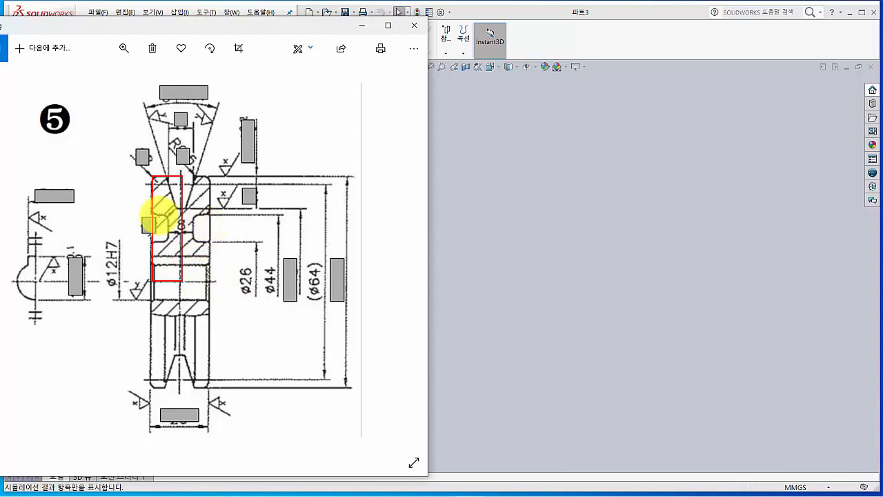
mouse_move(153, 219)
left_mouse_down()
mouse_move(160, 234)
mouse_move(151, 224)
mouse_move(211, 229)
left_mouse_up()
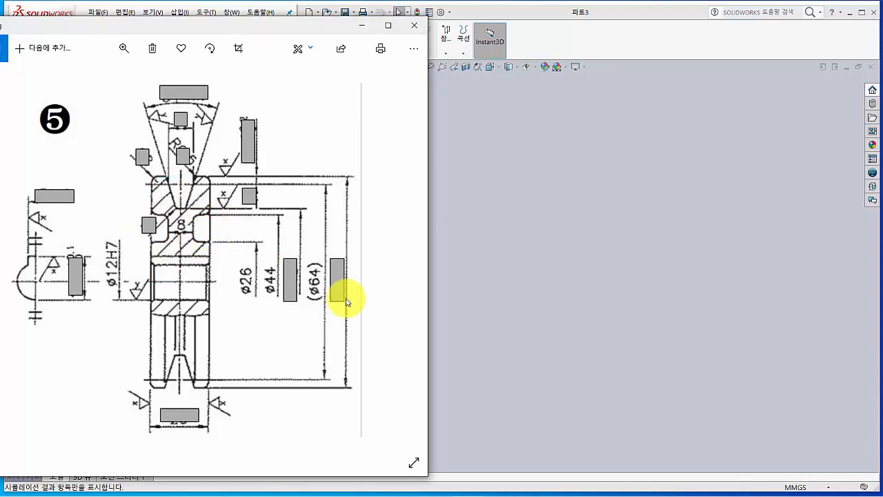
left_click(714, 42)
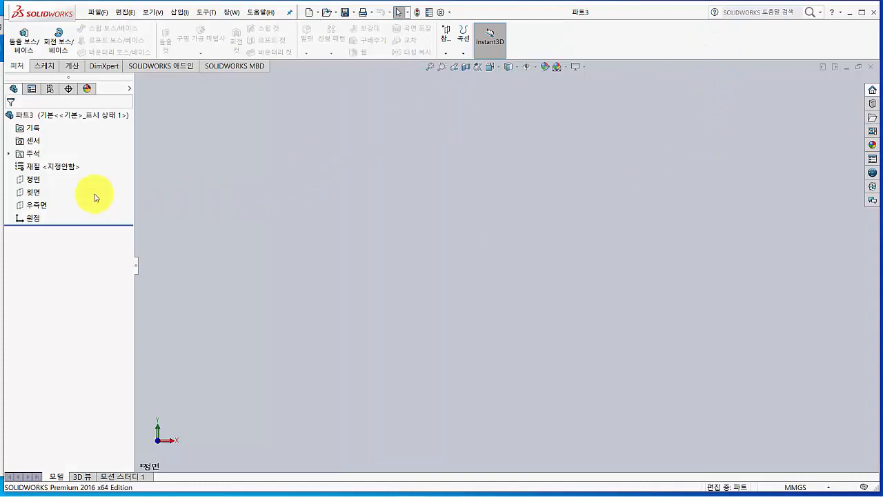
- Start a sketch on the front plane and draw a vertical centerline upward from the origin
left_click(34, 181)
left_click(44, 169)
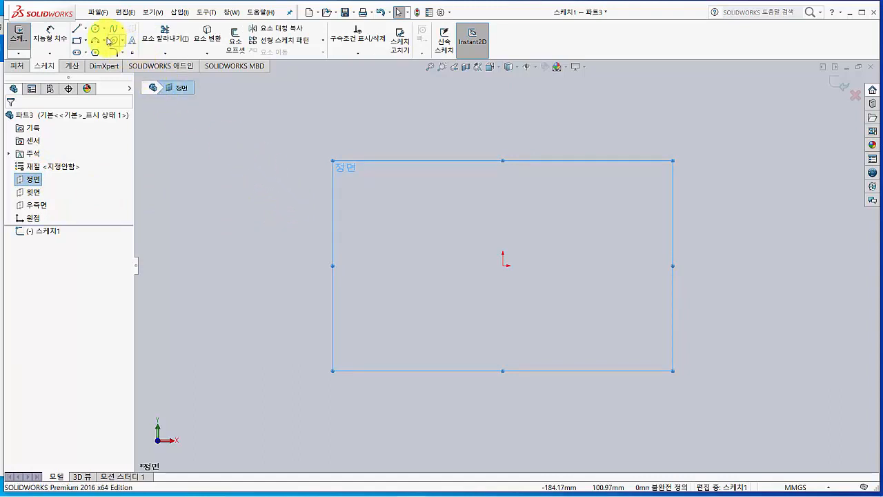
left_click(86, 29)
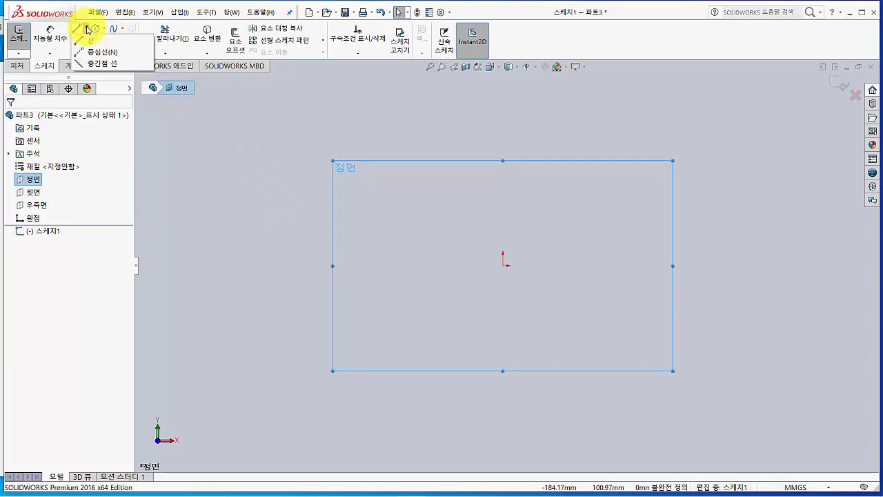
left_click(102, 52)
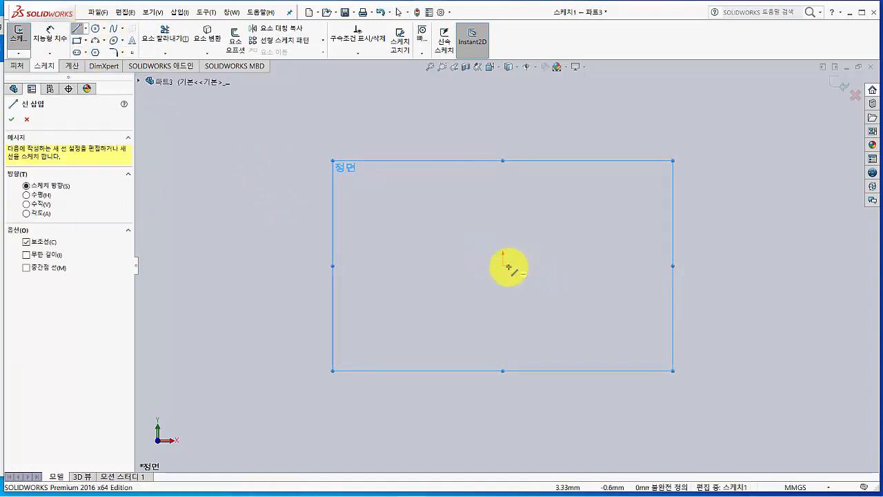
left_click(503, 265)
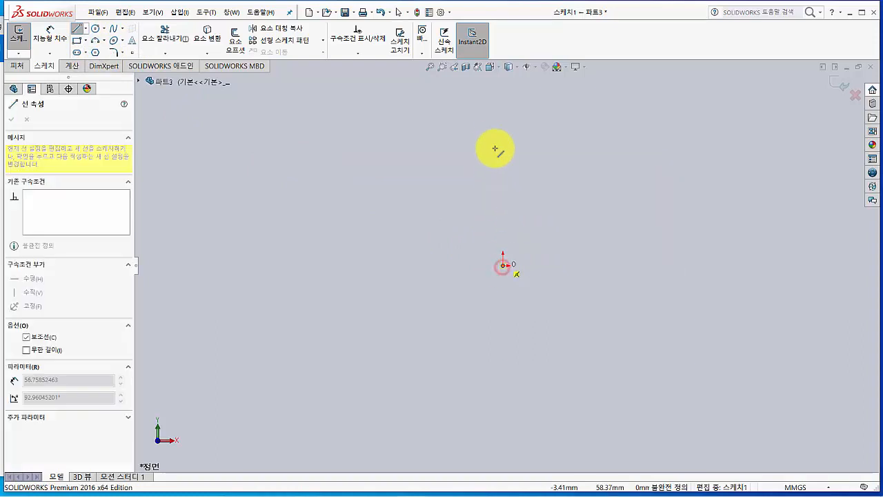
left_click(503, 98)
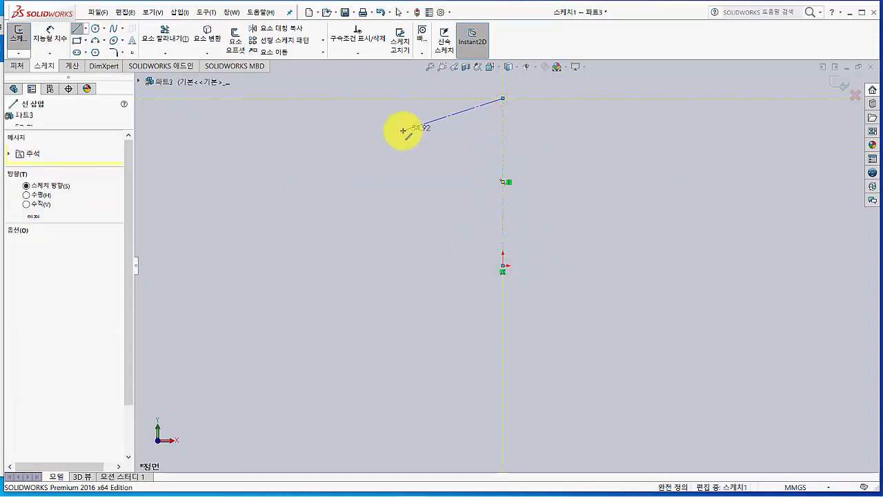
key("Escape")
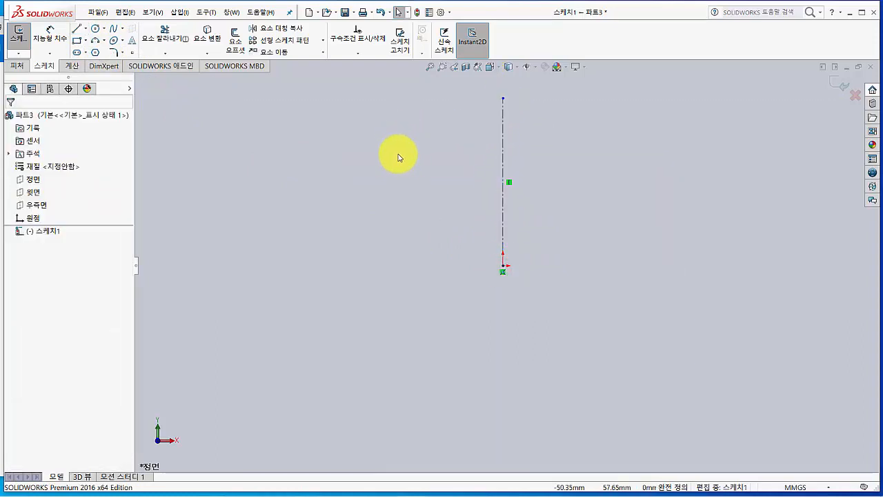
- Sketch the left half-profile ending on the centerline: base about 33 mm, vertical side, rim top about 12 mm, sloped flank about 24 mm, groove floor about 12 mm
left_click(78, 31)
scroll(469, 165, "down", 2)
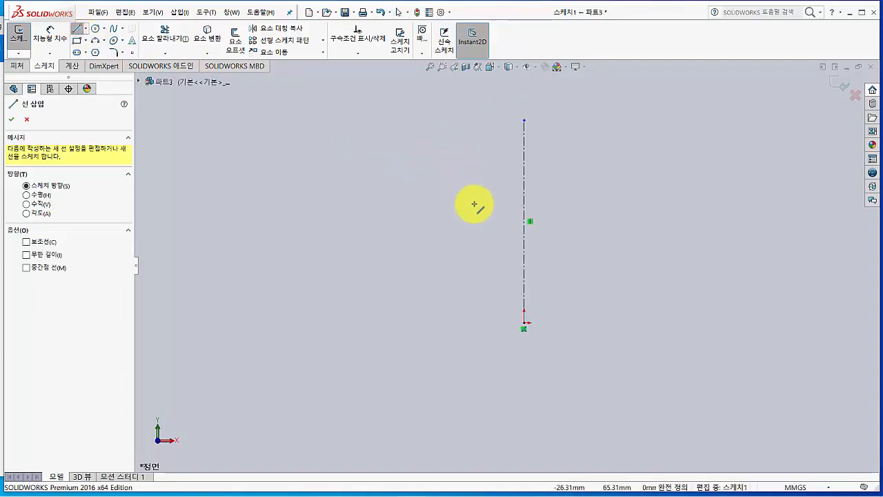
left_click(524, 276)
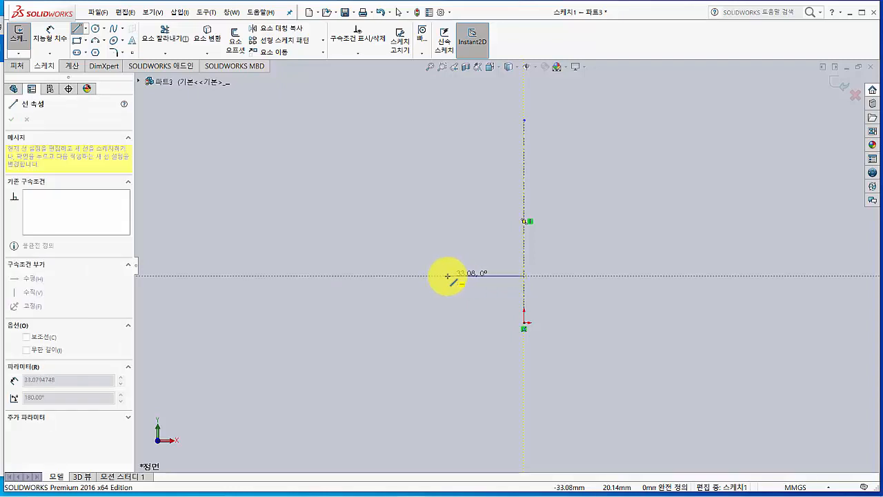
left_click(447, 275)
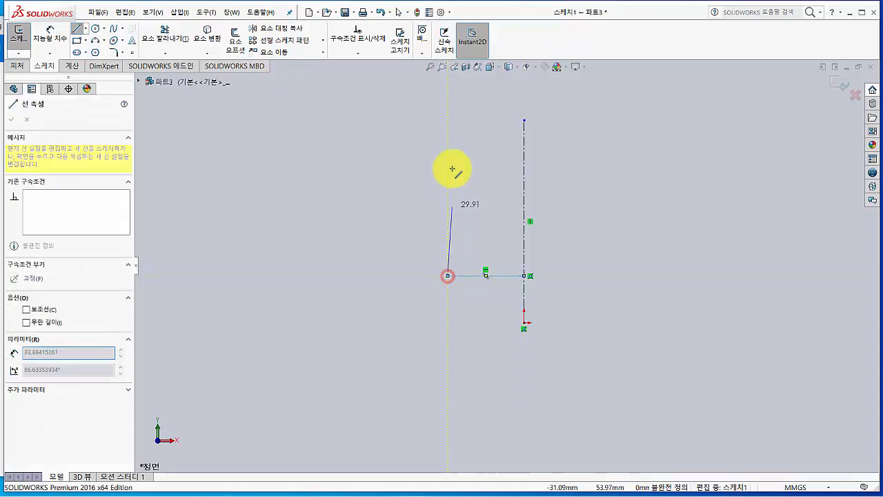
left_click(447, 115)
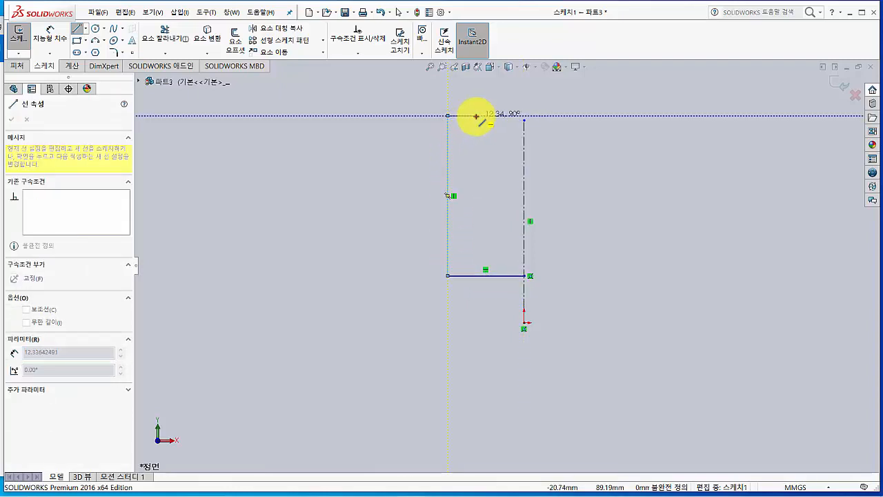
left_click(476, 116)
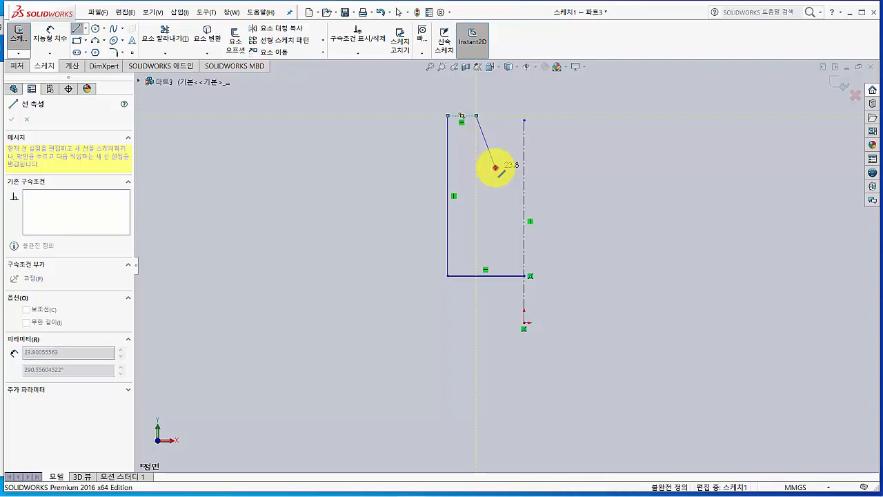
left_click(496, 168)
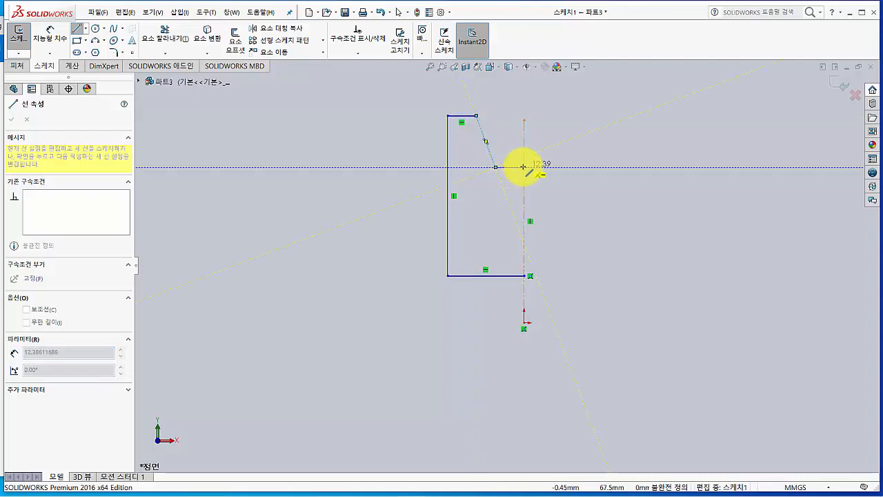
left_click(525, 167)
key("Escape")
key("Escape")
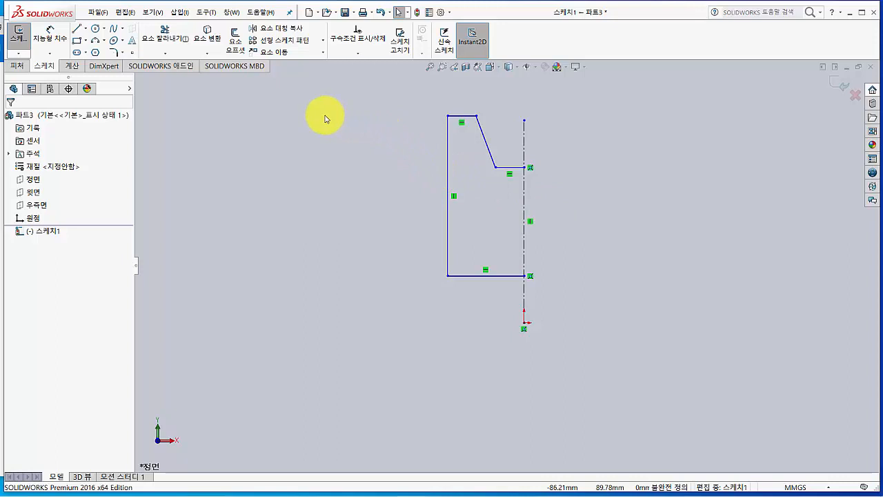
- Mirror the five half-profile lines about the vertical centerline with copying enabled
left_click(285, 31)
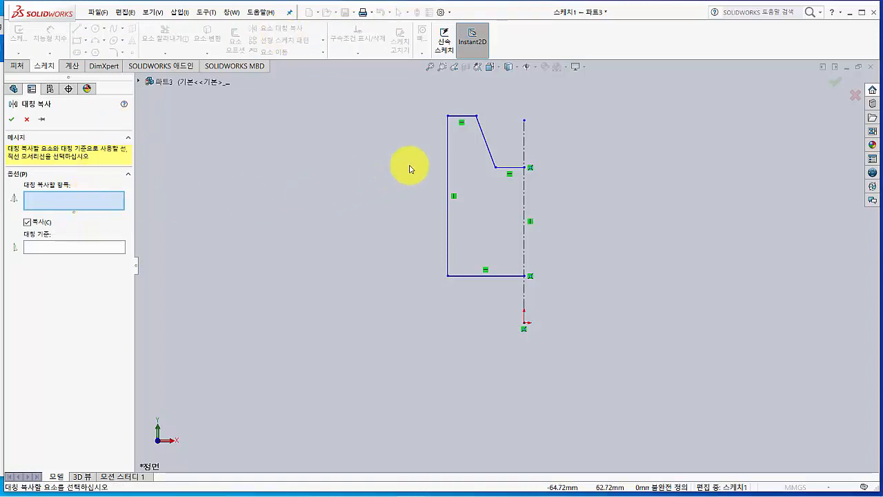
mouse_move(513, 102)
left_mouse_down()
mouse_move(420, 239)
mouse_move(407, 292)
left_mouse_up()
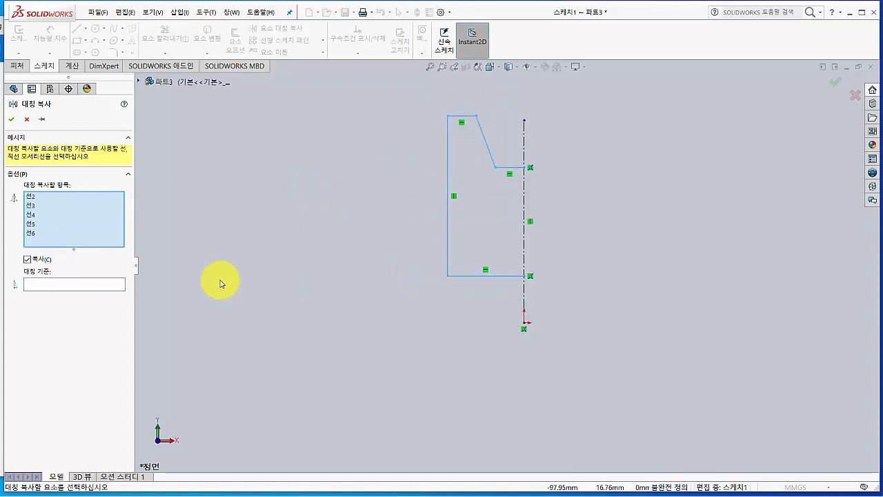
left_click(50, 284)
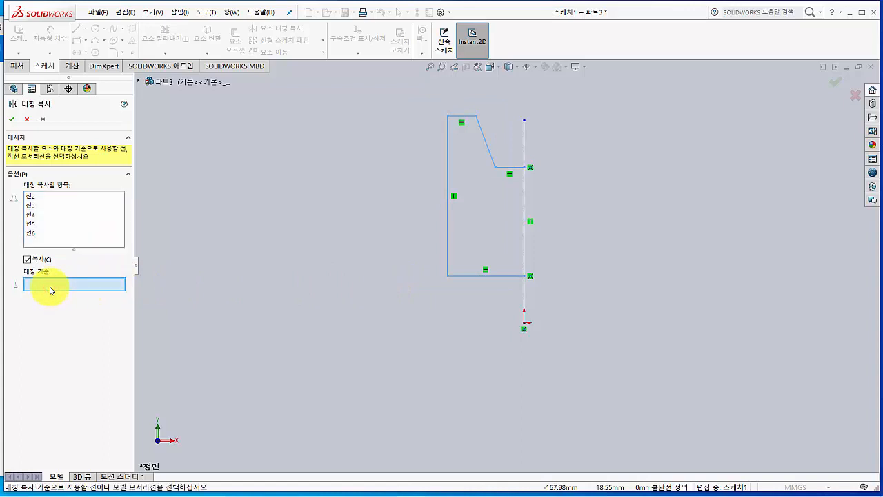
left_click(524, 155)
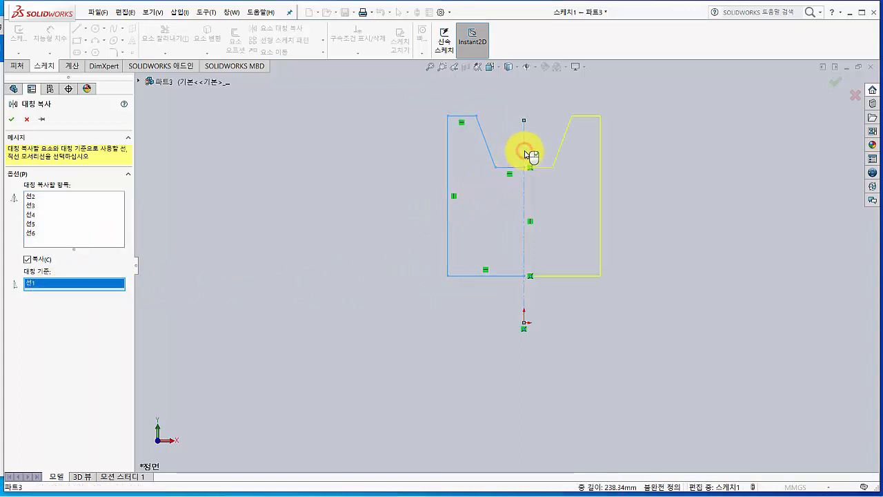
left_click(16, 124)
- Draw a horizontal centerline across the V-groove between its two sloped flanks, just below the rim tops
scroll(529, 141, "up", 1)
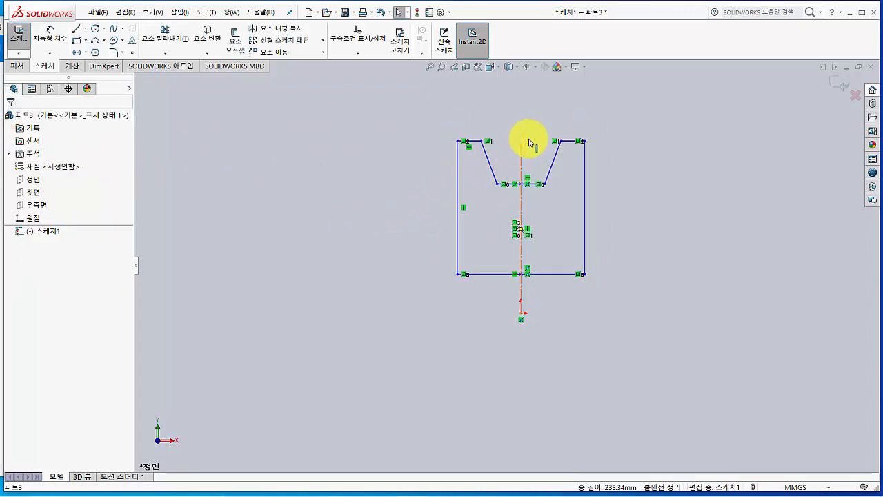
scroll(530, 141, "down", 1)
scroll(535, 146, "up", 1)
scroll(540, 153, "down", 1)
scroll(536, 202, "up", 1)
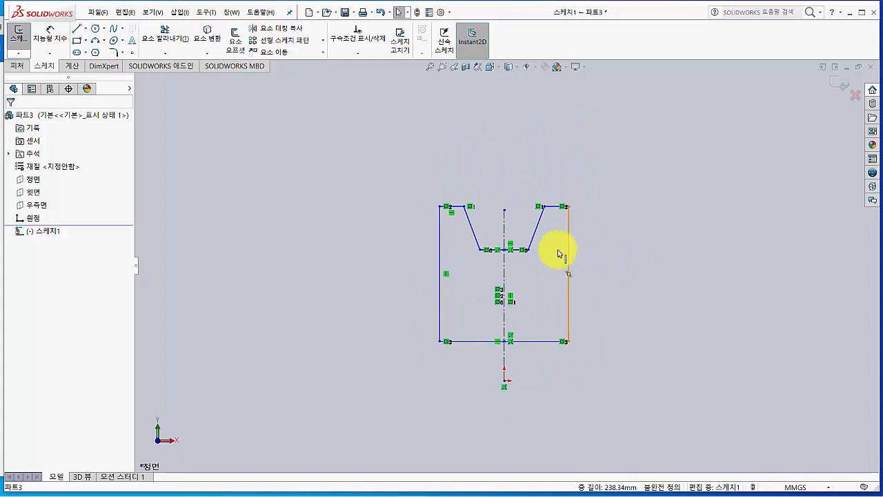
scroll(548, 268, "down", 1)
scroll(547, 268, "down", 1)
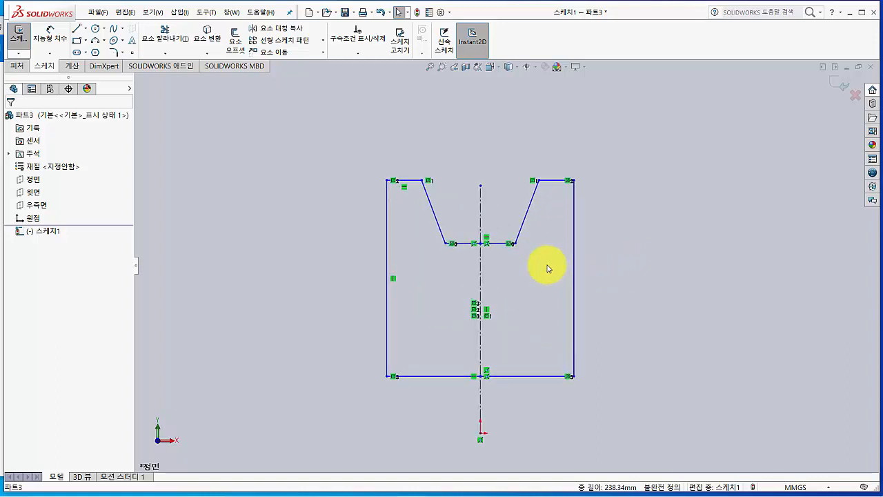
left_click(85, 29)
left_click(85, 52)
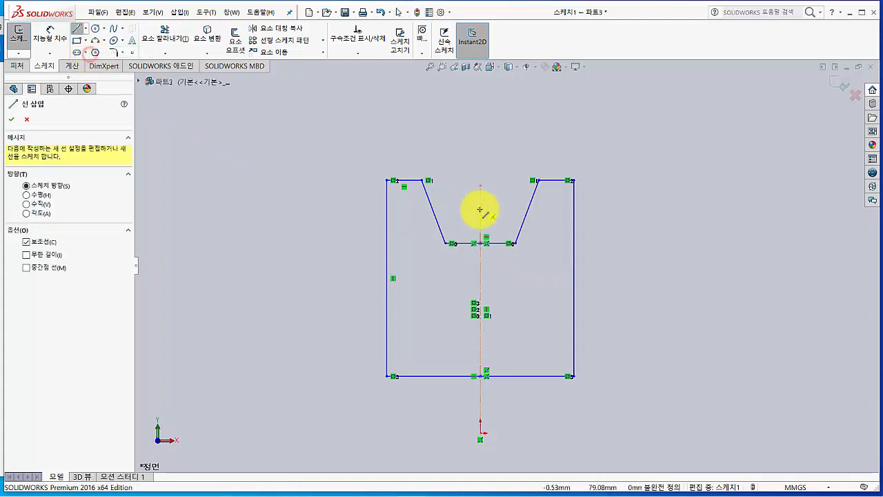
left_click(427, 197)
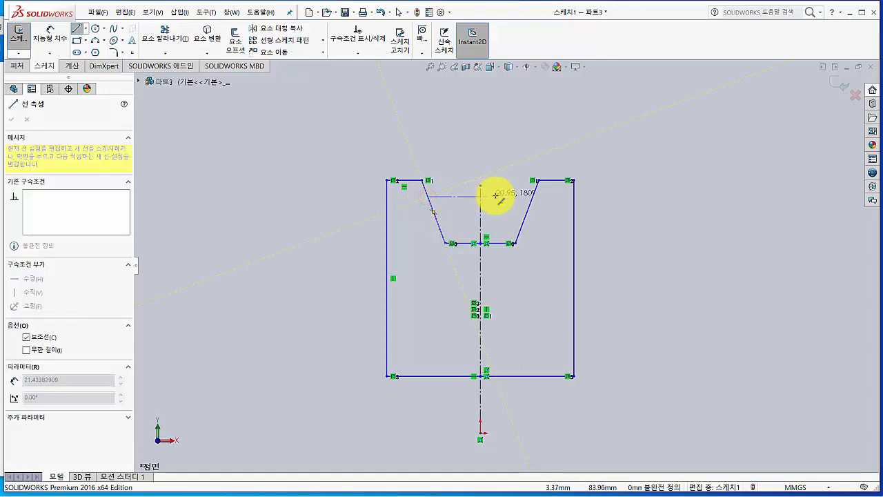
left_click(537, 197)
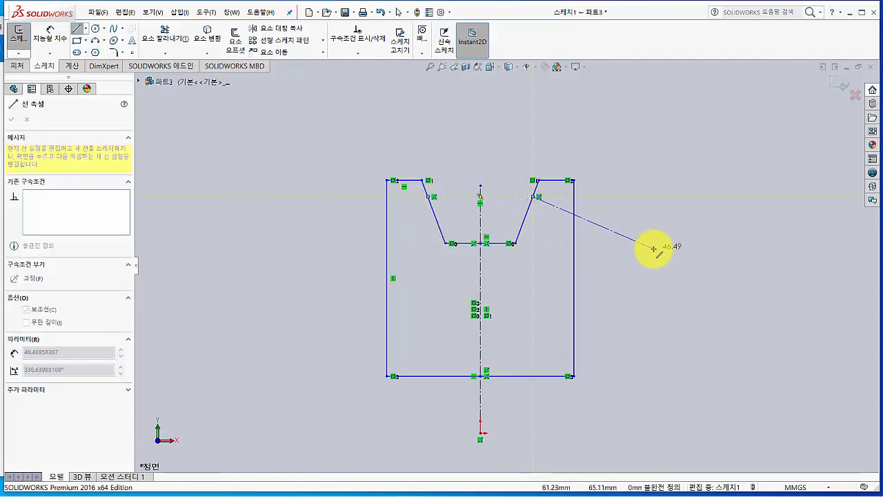
- Consult the pulley part drawing for the groove and rim dimensions, then return to the sketch
key("Escape")
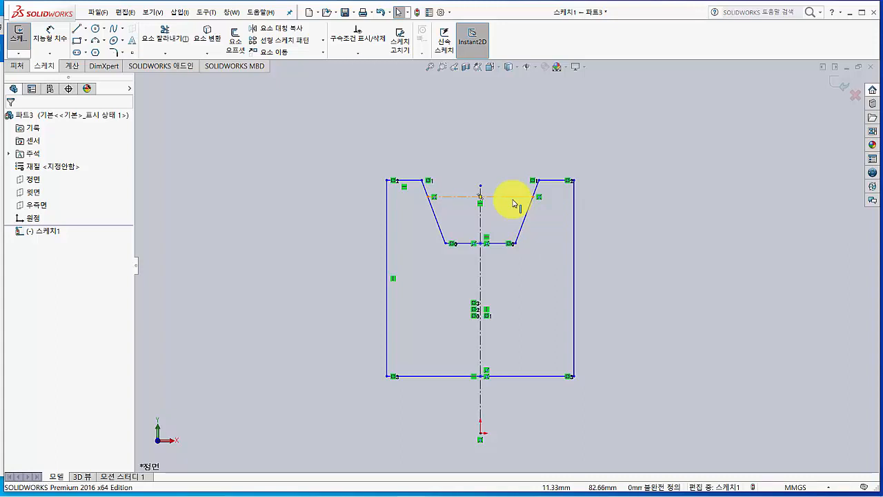
key("alt+Tab")
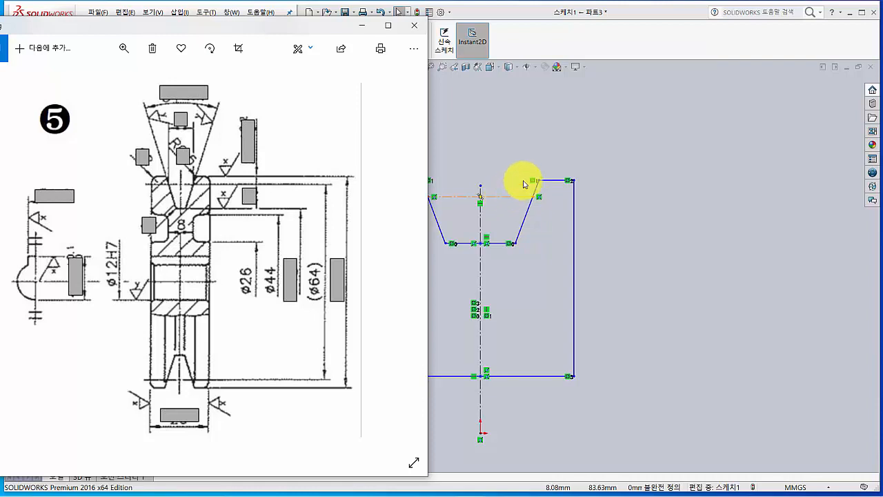
left_click(585, 43)
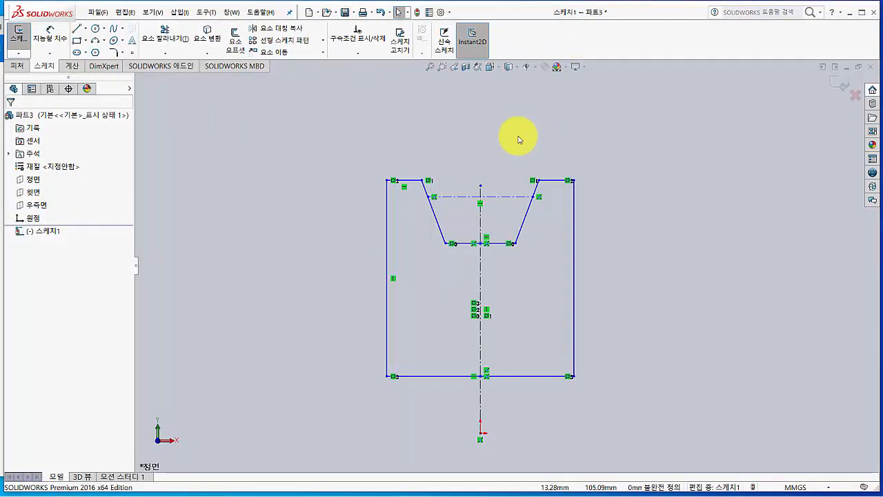
- Draw a horizontal centerline from the origin toward the left, extending beyond the profile's left side, as the pulley's rotation axis
left_click(54, 40)
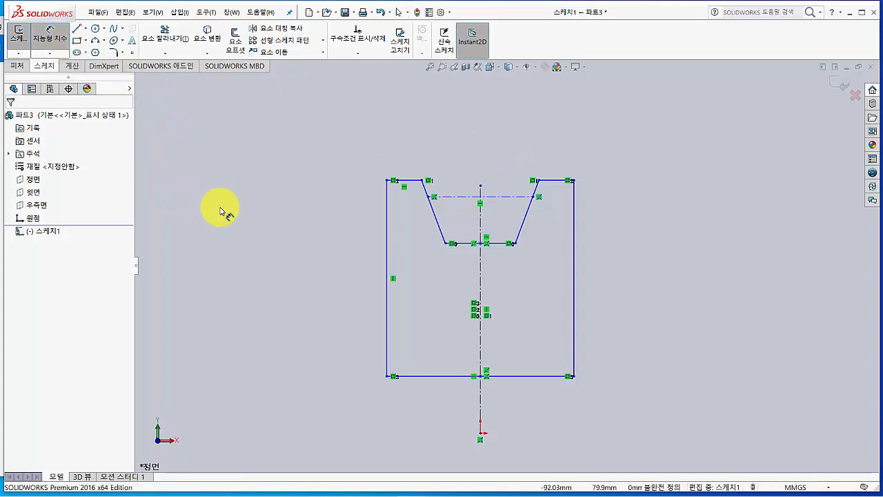
key("f")
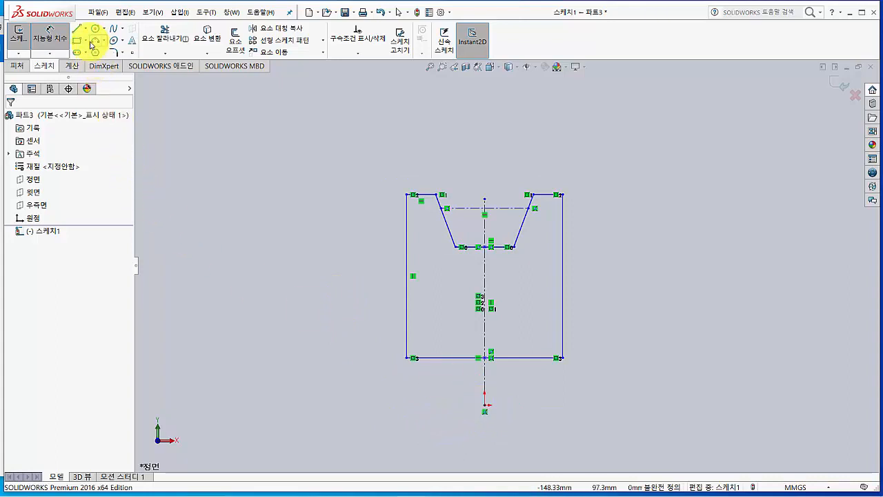
left_click(85, 29)
left_click(90, 53)
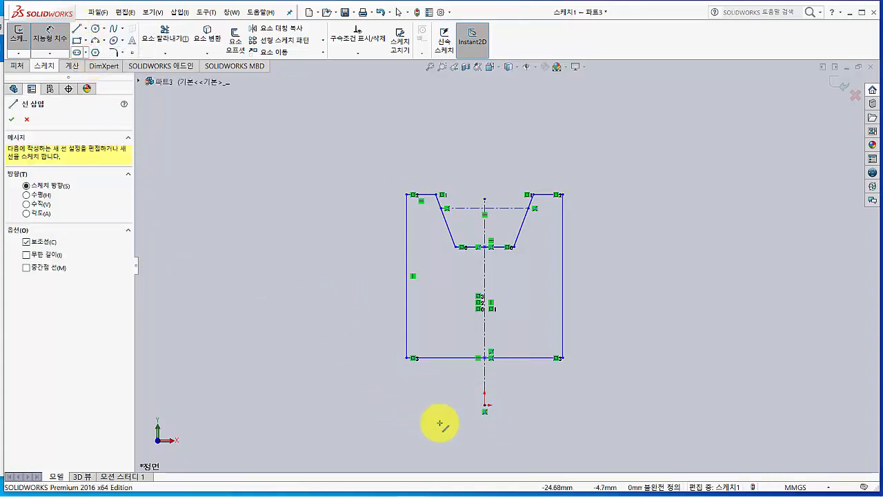
left_click(485, 406)
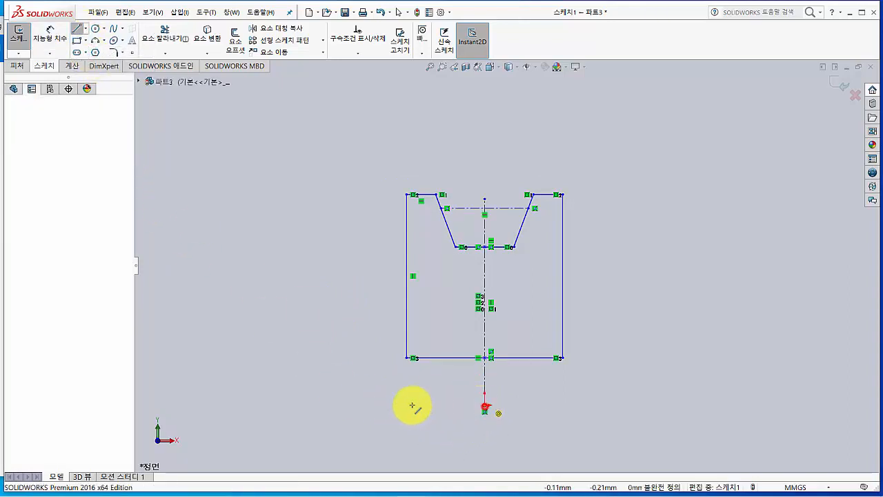
left_click(301, 403)
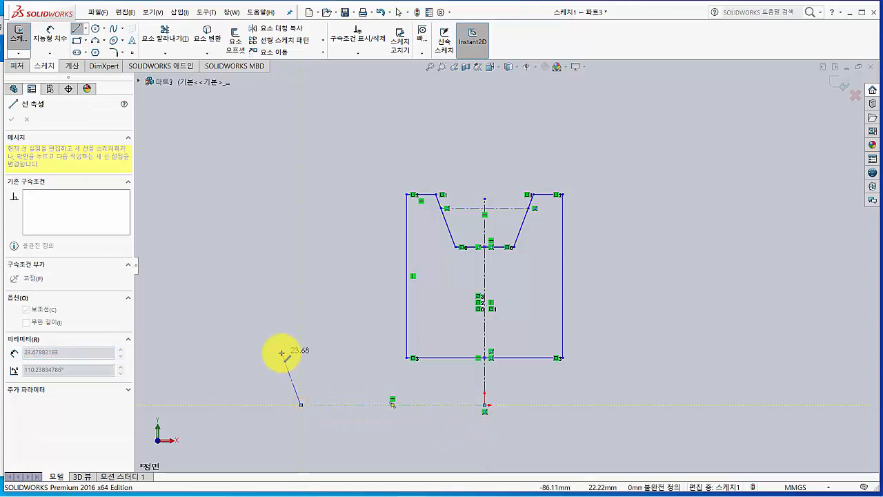
key("Escape")
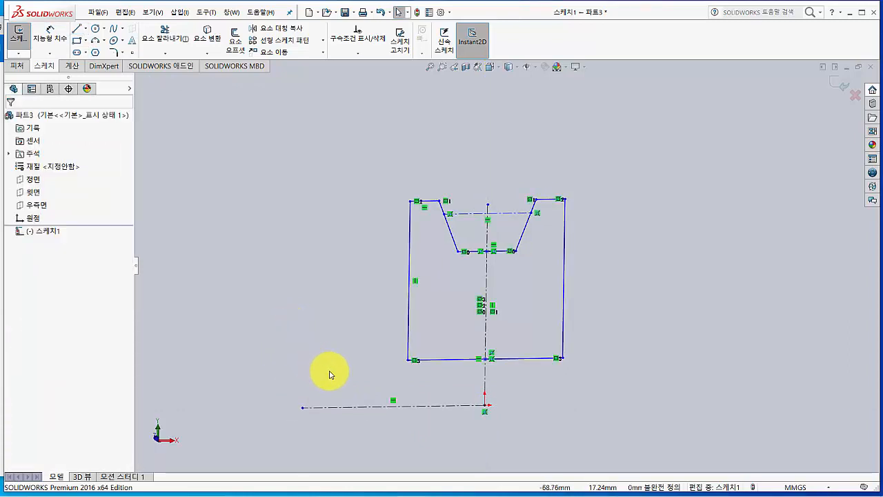
- Dimension the V-groove width between the endpoints of the horizontal centerline across its flanks as 8 mm
key("ctrl+8")
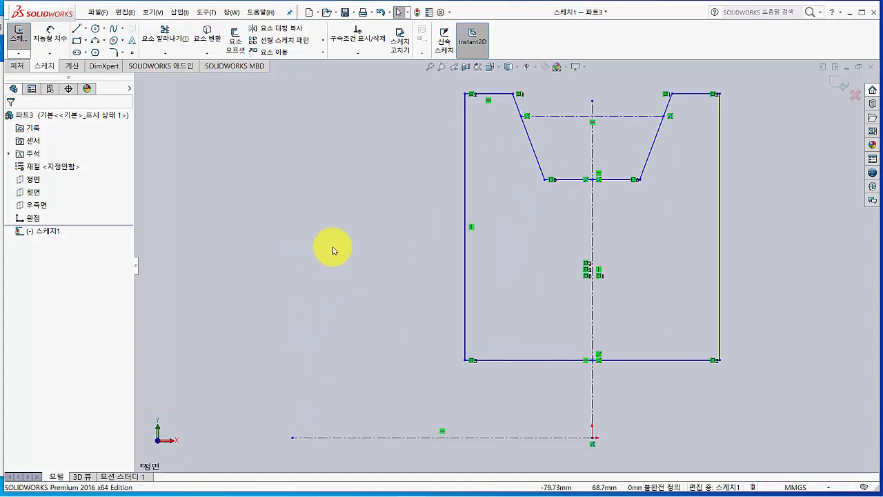
scroll(360, 246, "up", 3)
middle_click_drag(376, 247, 245, 224, "ctrl")
scroll(299, 230, "down", 1)
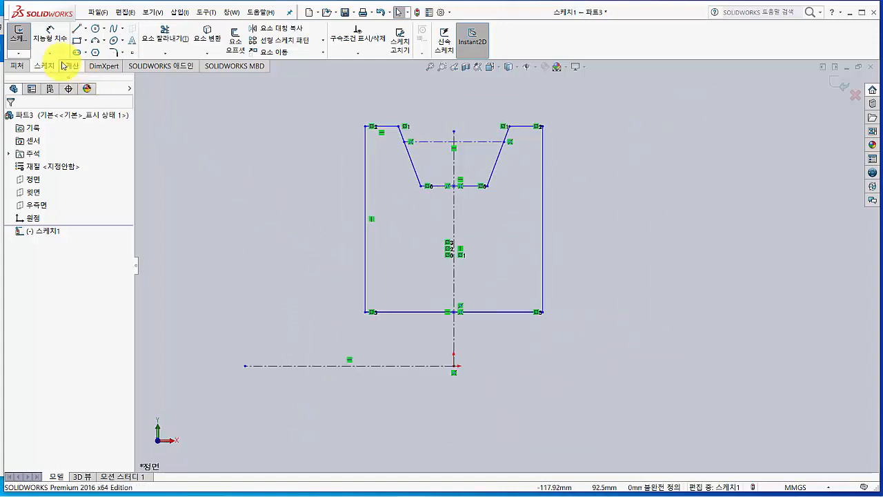
left_click(49, 36)
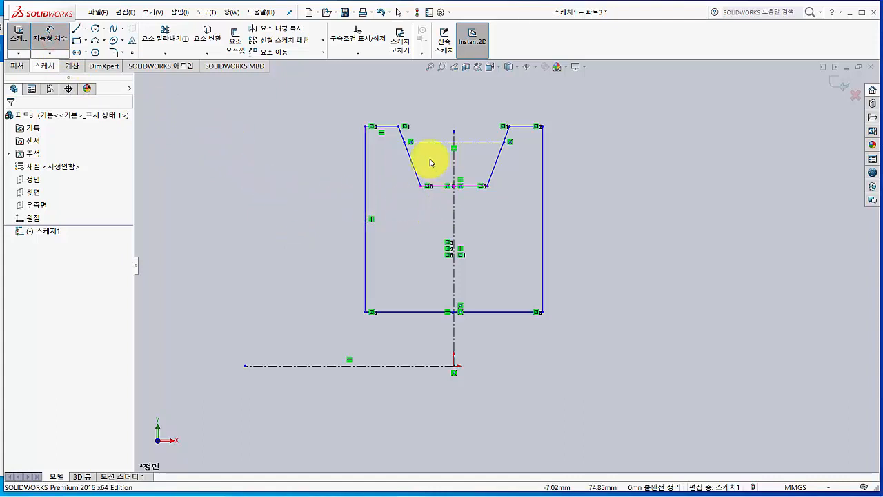
left_click(406, 143)
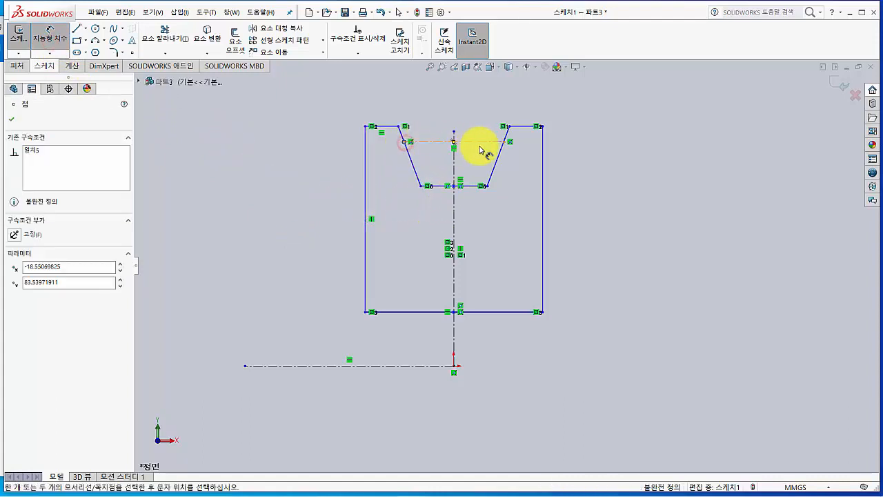
left_click(506, 142)
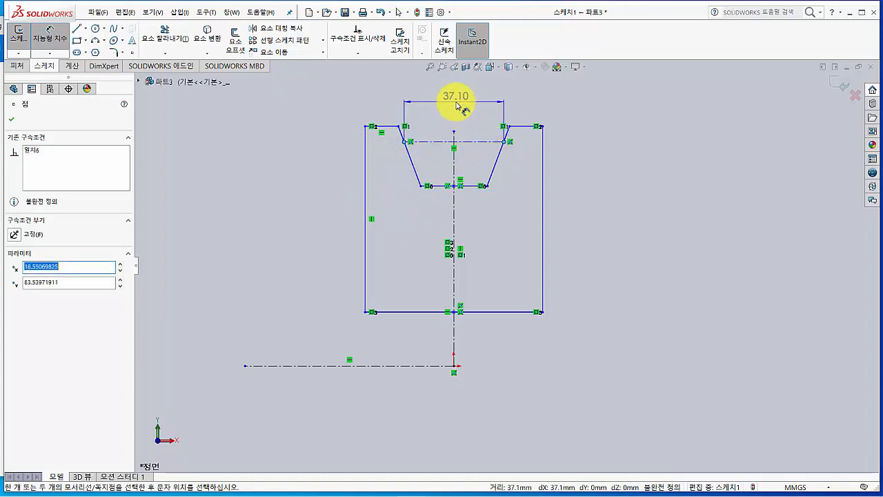
left_click(455, 102)
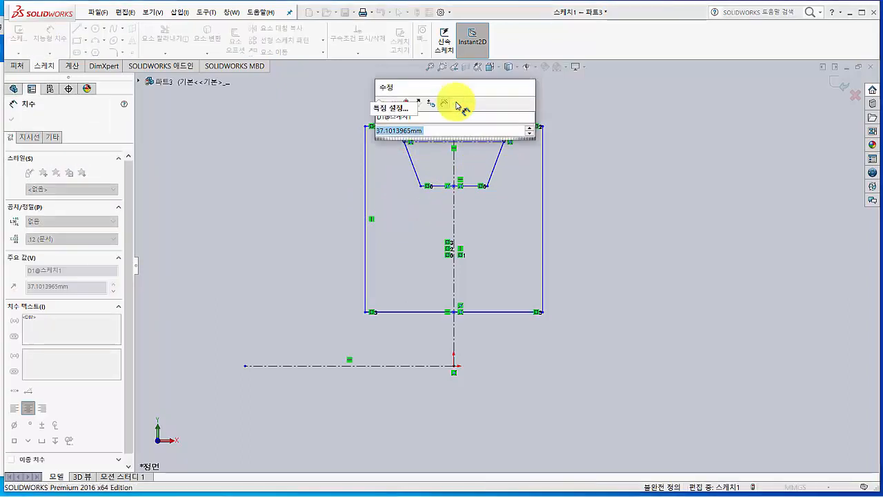
type("8")
key("Return")
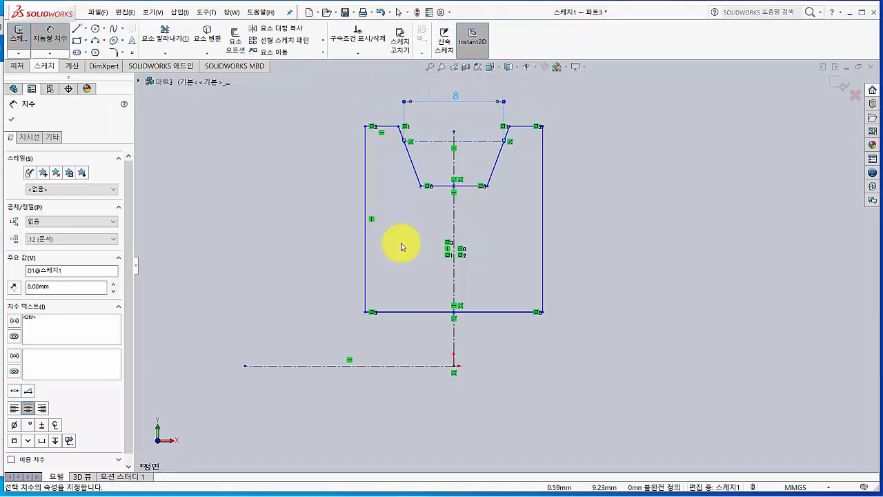
- Dimension the overall profile width between the two vertical outer sides as 19 mm
left_click(364, 229)
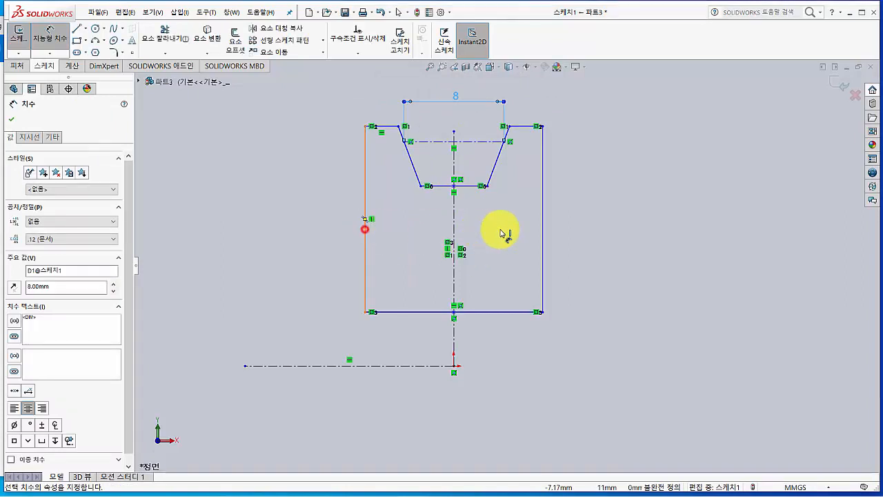
left_click(542, 233)
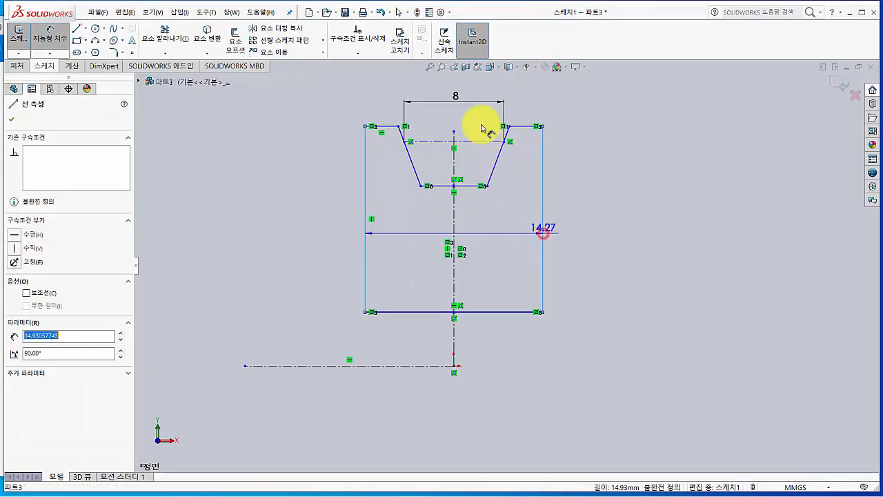
left_click(453, 84)
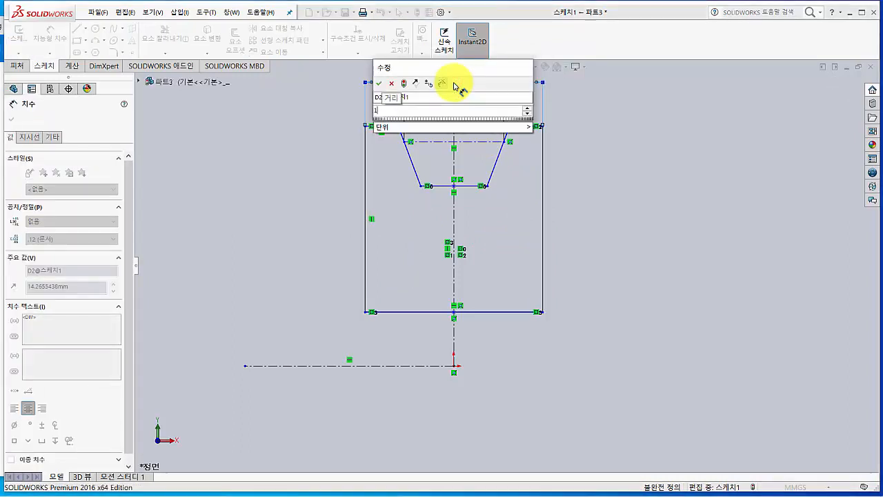
type("19")
key("Return")
- Dimension the vertical distance from the rim top down to the groove's horizontal centerline as 2.7 mm
scroll(515, 213, "up", 2)
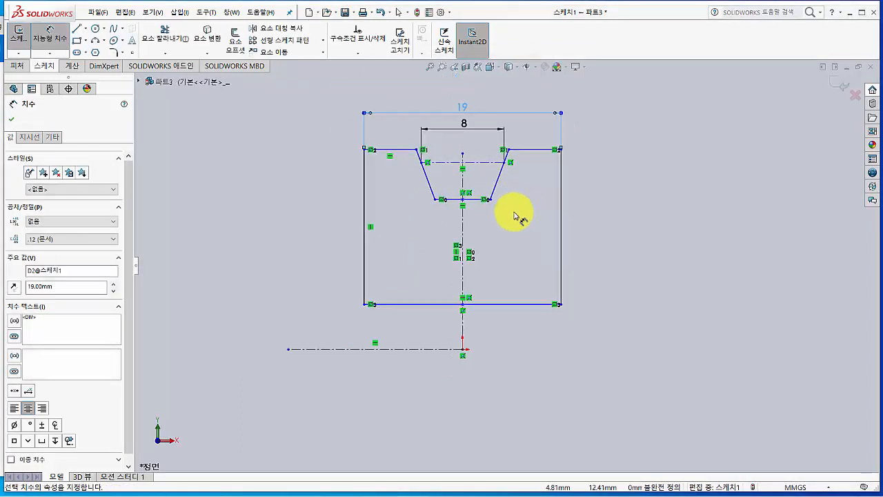
scroll(511, 219, "down", 2)
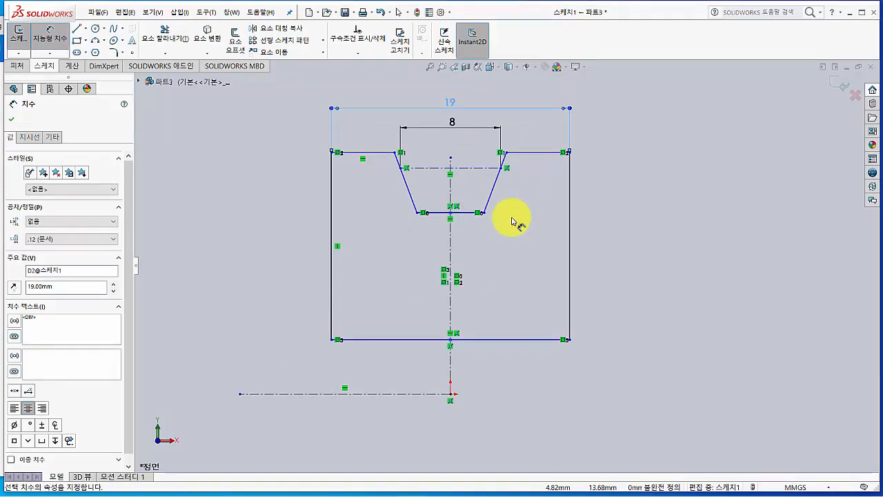
left_click(527, 157)
left_click(476, 168)
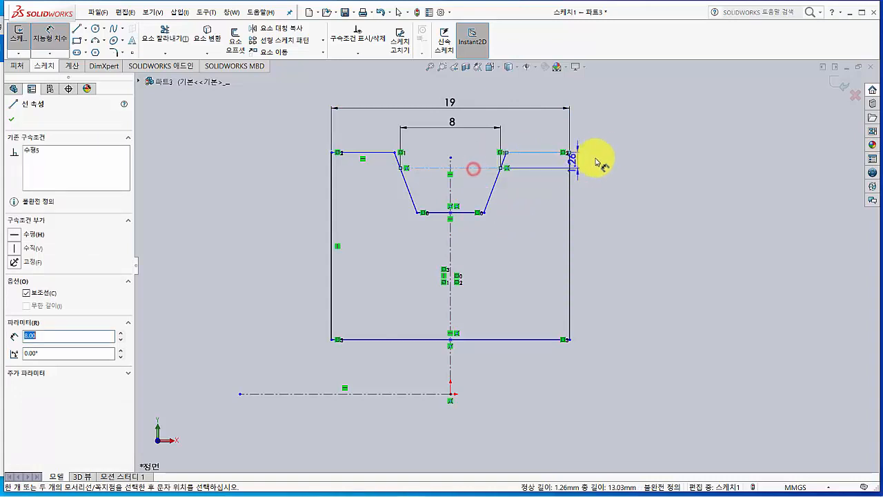
left_click(606, 134)
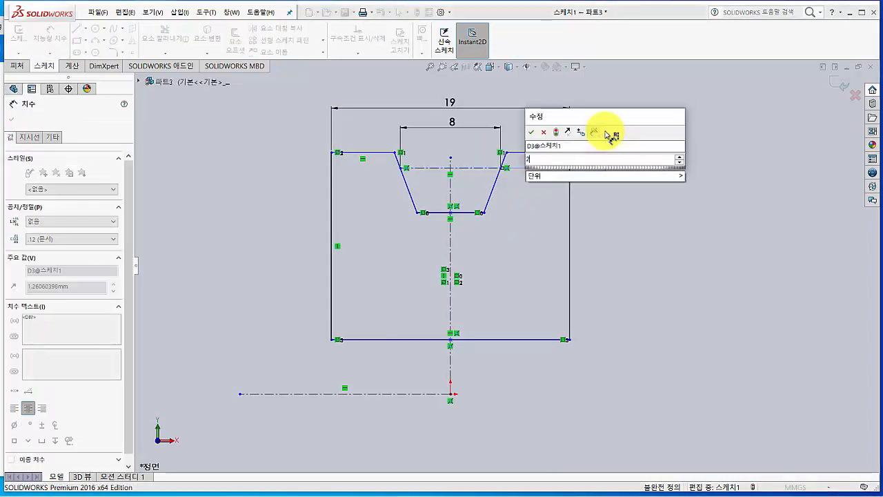
type("2.7")
key("Return")
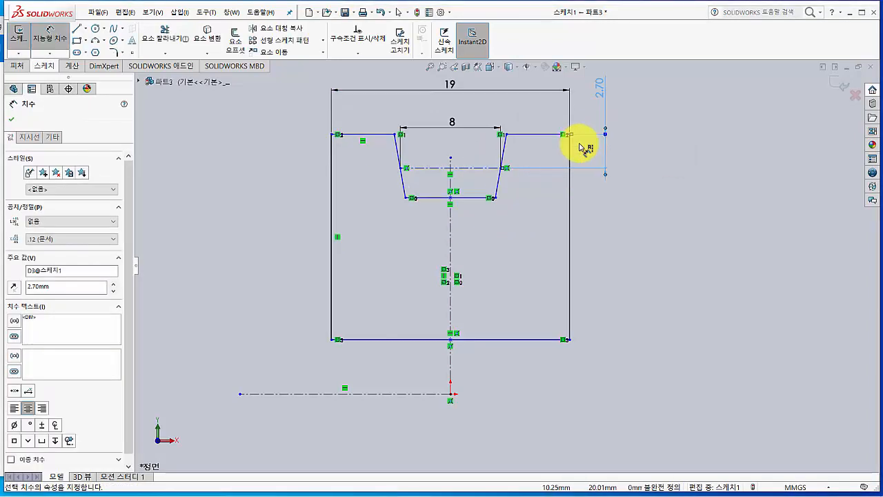
- Dimension the vertical distance from the groove's horizontal centerline down to the groove floor as 6.3 mm
left_click(483, 168)
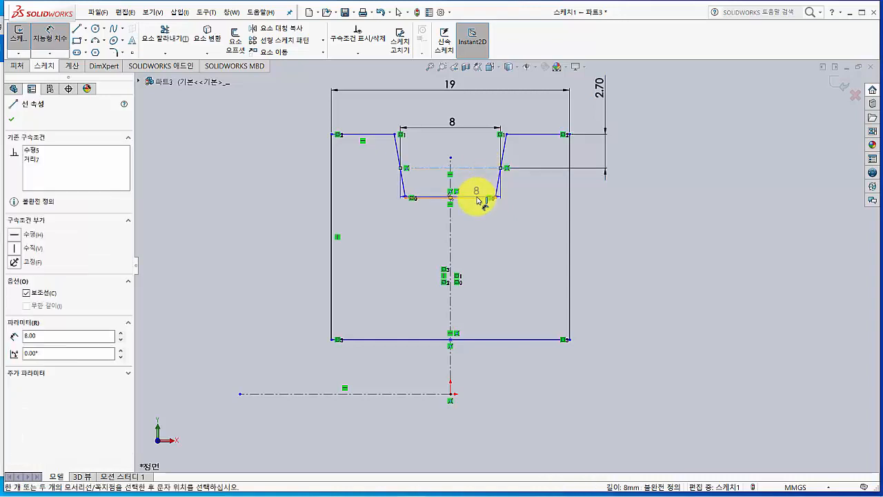
left_click(479, 198)
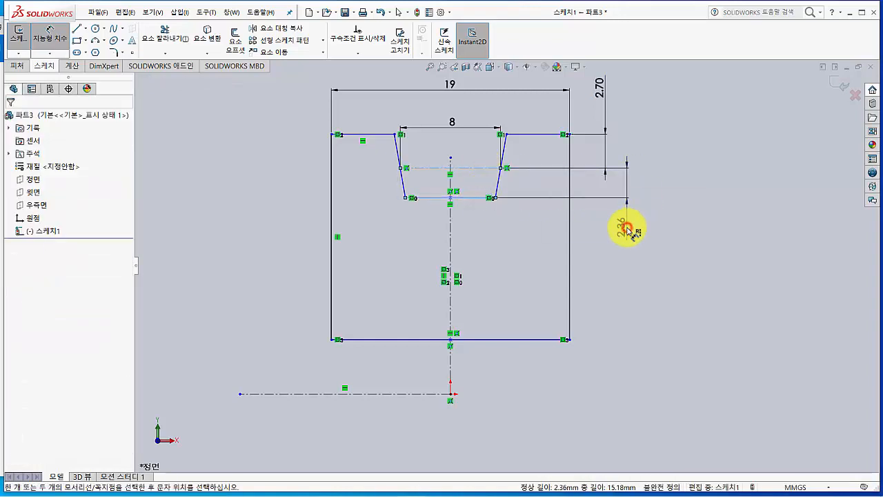
left_click(628, 230)
type("6.3")
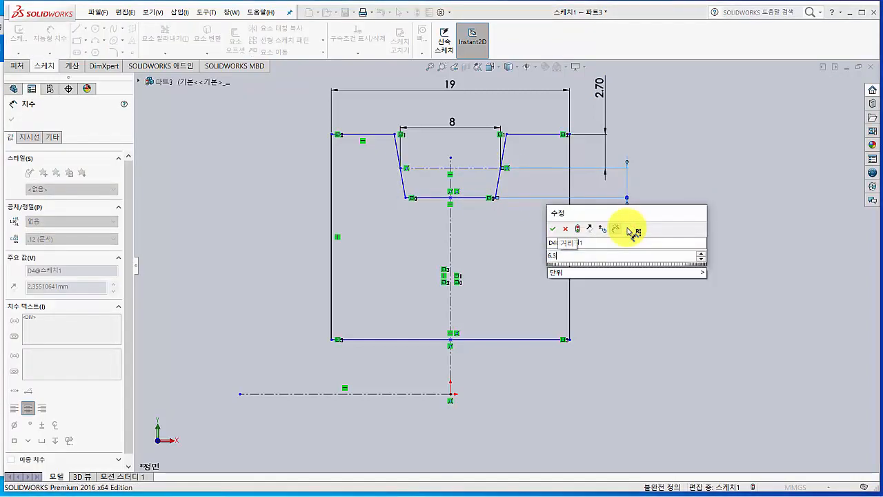
key("Return")
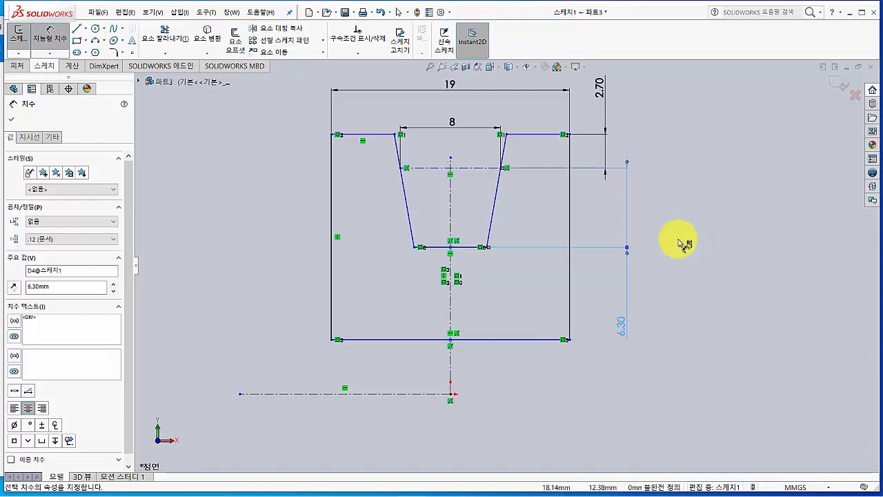
- Dimension the angle between the two sloped groove flanks as 34 degrees, placed above the profile
left_click(406, 194)
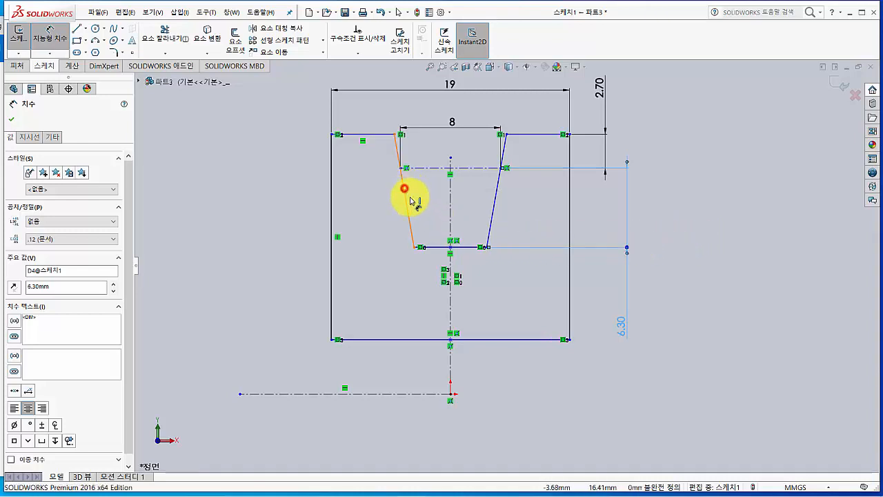
key("Escape")
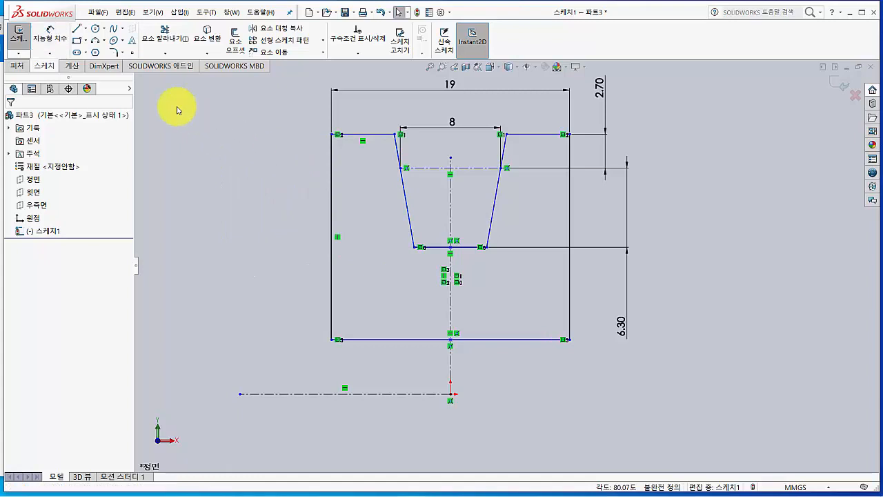
left_click(50, 31)
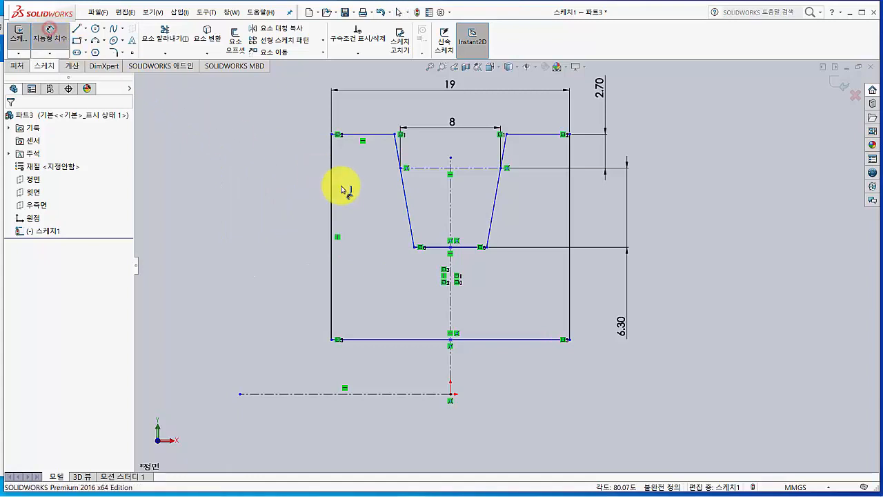
left_click(410, 217)
left_click(494, 220)
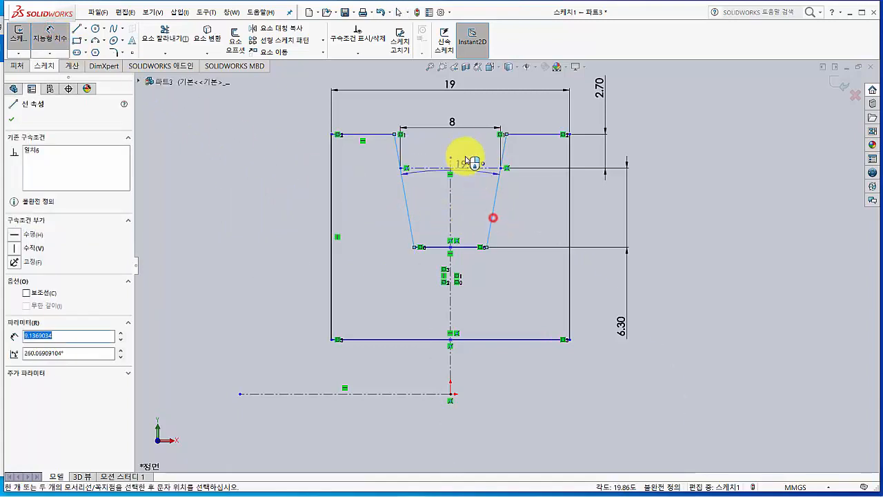
left_click(456, 114)
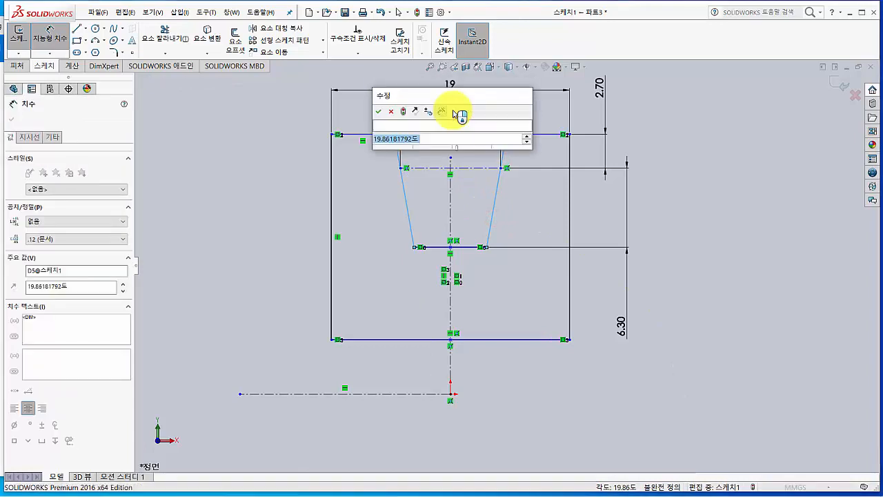
type("34")
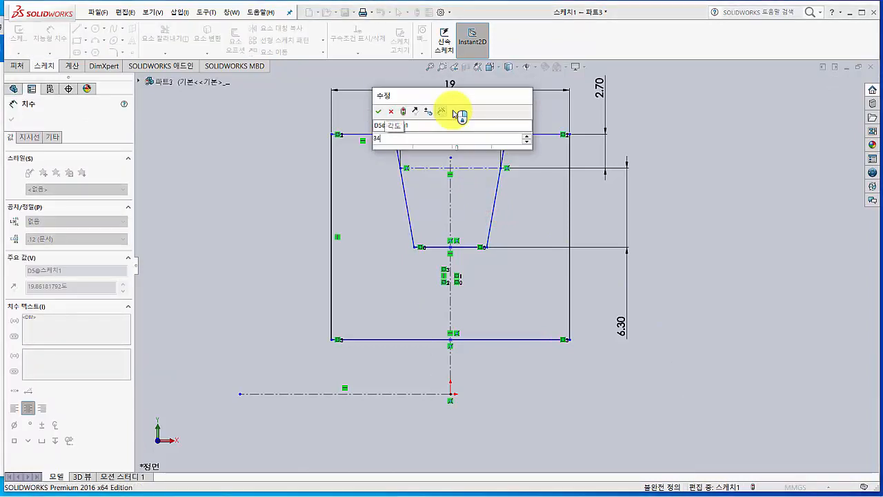
key("Return")
scroll(465, 182, "up", 3)
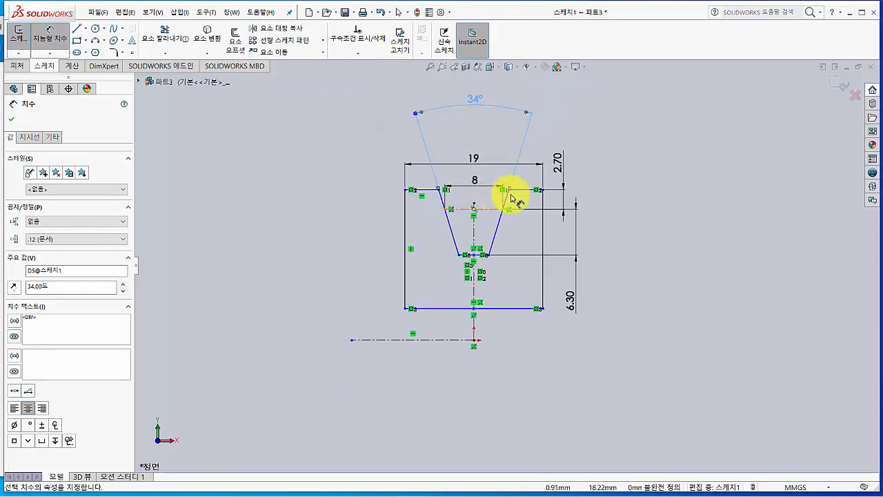
- Dimension the bore diameter from the horizontal rotation centerline to the profile's bottom edge as a doubled distance of 12 mm
left_click(654, 217)
scroll(508, 310, "down", 1)
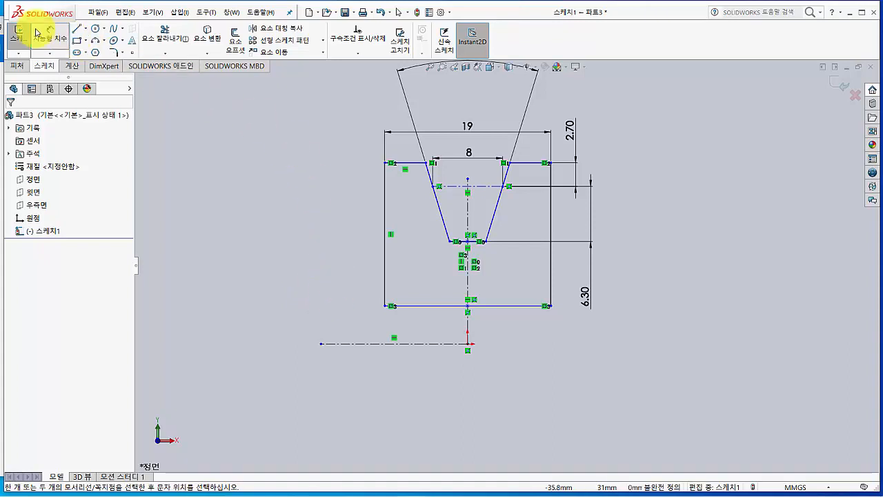
left_click(351, 344)
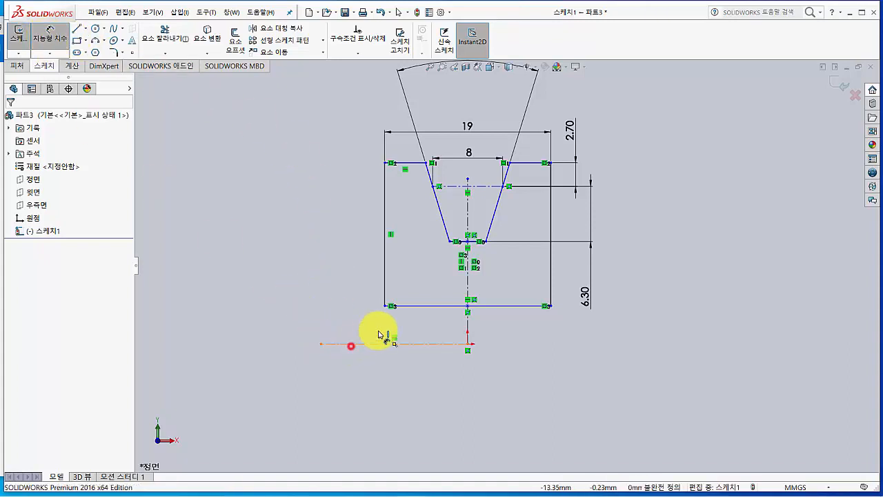
left_click(414, 309)
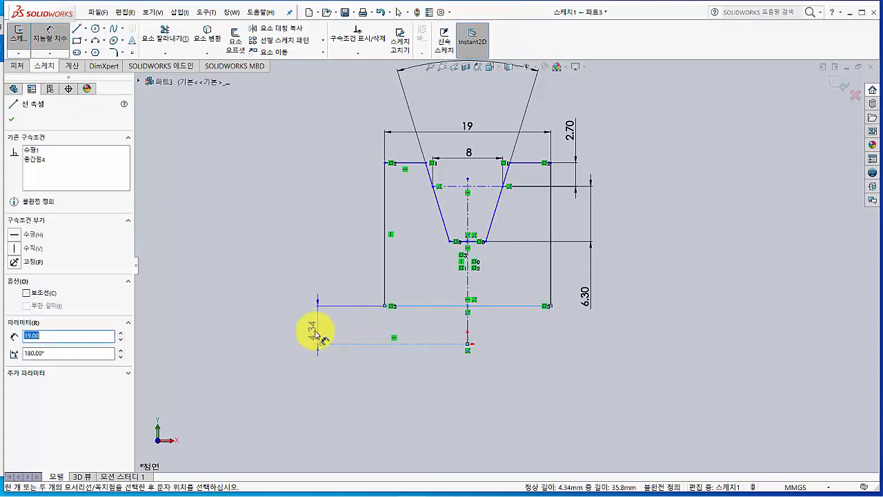
left_click(302, 348)
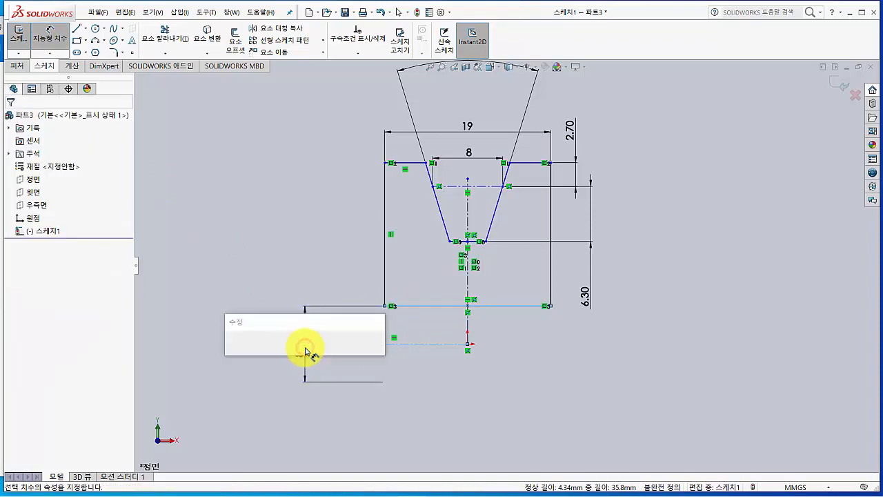
type("12")
key("Return")
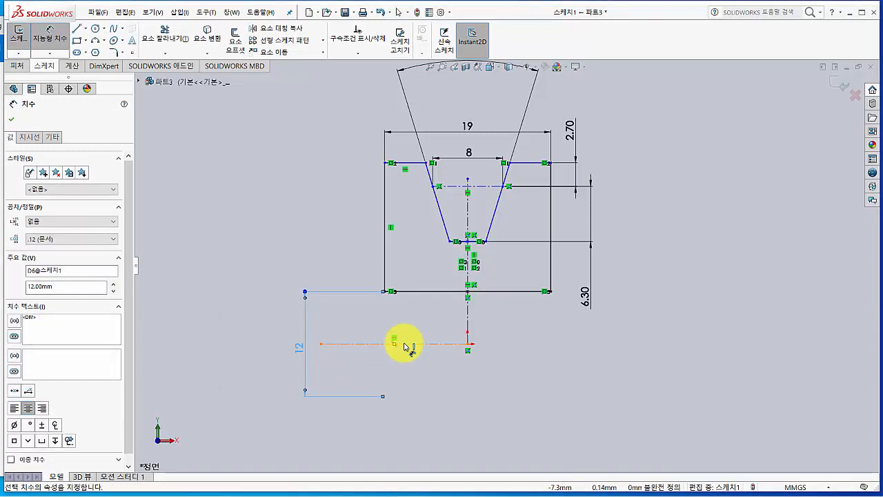
- Dimension the outer diameter from the horizontal rotation centerline to the upper rim edge as a doubled distance of 69.4 mm
mouse_move(404, 345)
left_mouse_down()
mouse_move(417, 167)
mouse_move(277, 254)
left_mouse_up()
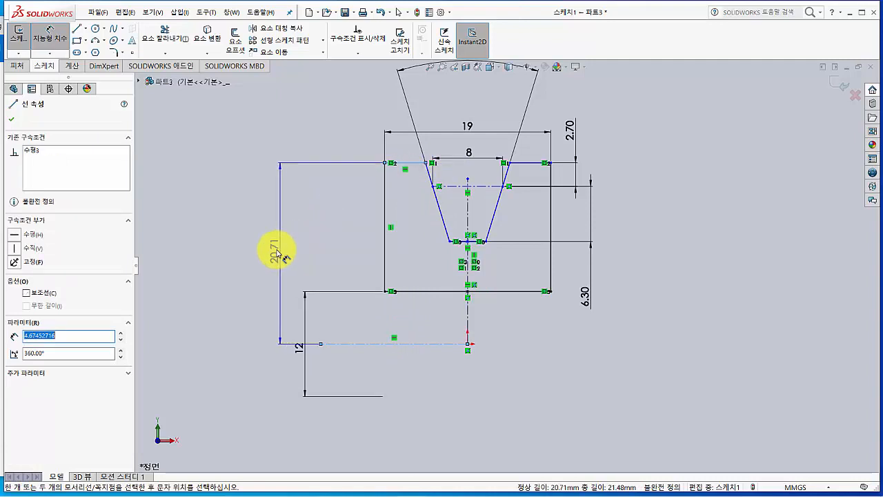
left_click(261, 352)
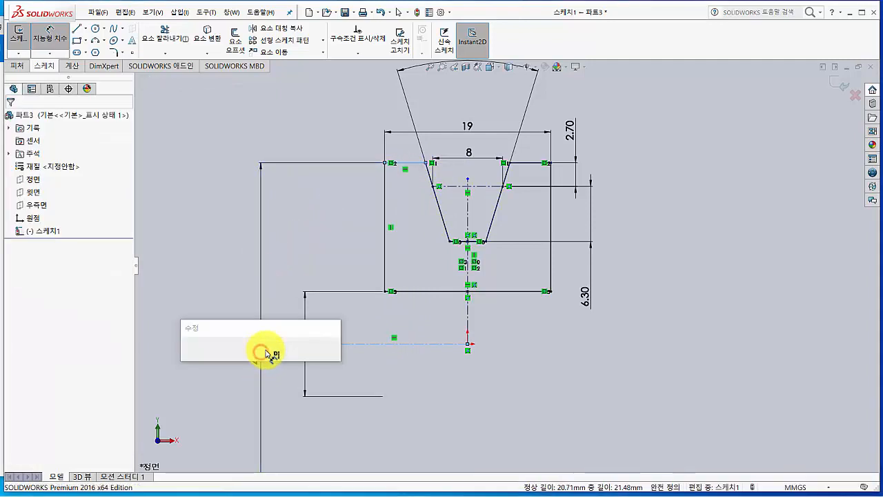
type("69.4")
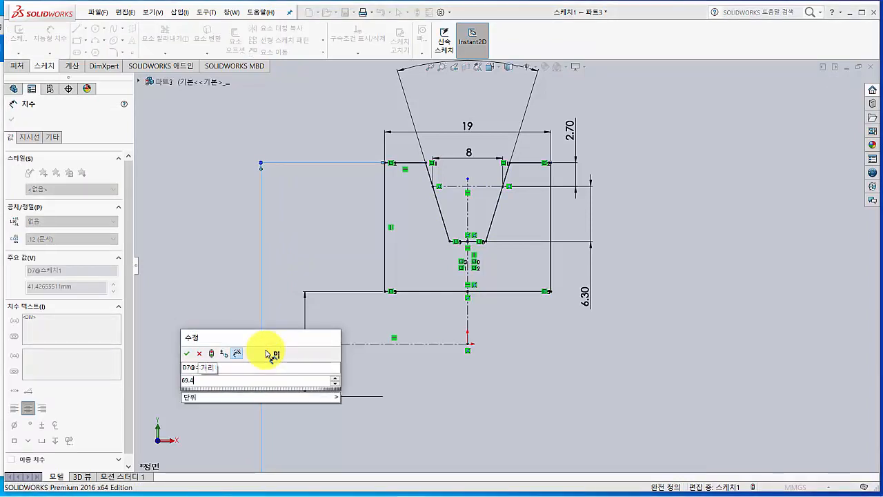
key("Return")
scroll(407, 349, "up", 2)
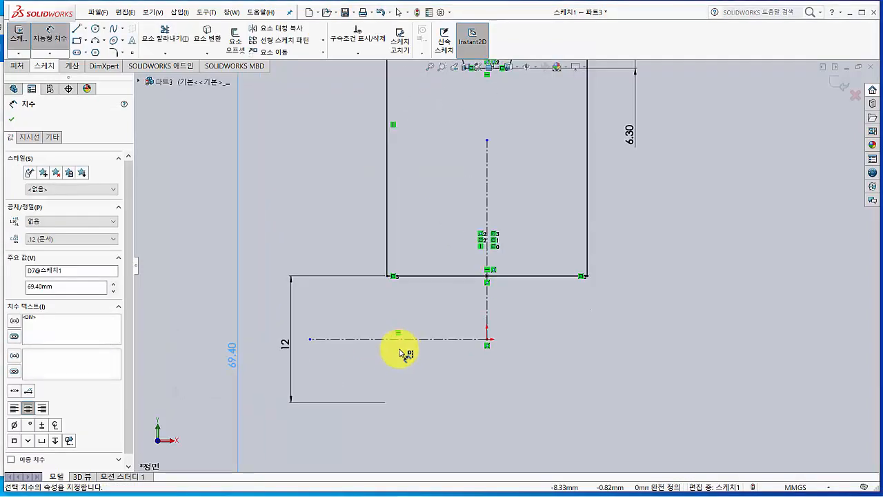
left_click(456, 317)
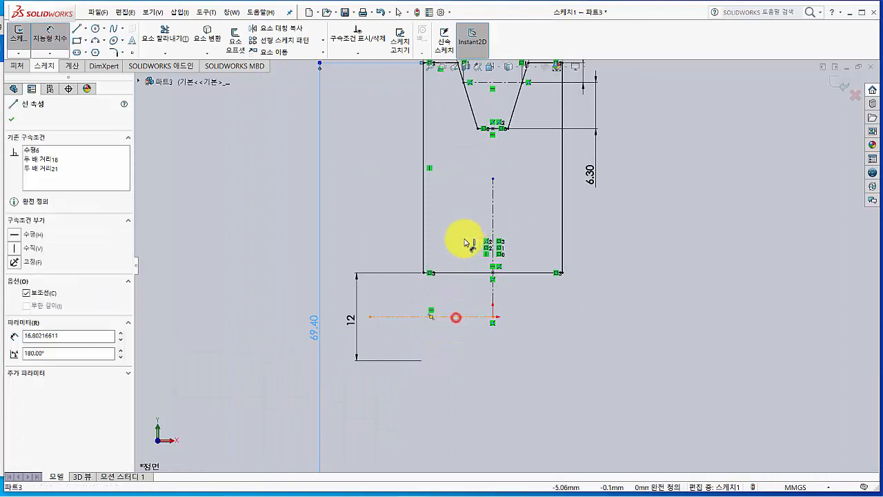
middle_click_drag(460, 231, 473, 209, "shift")
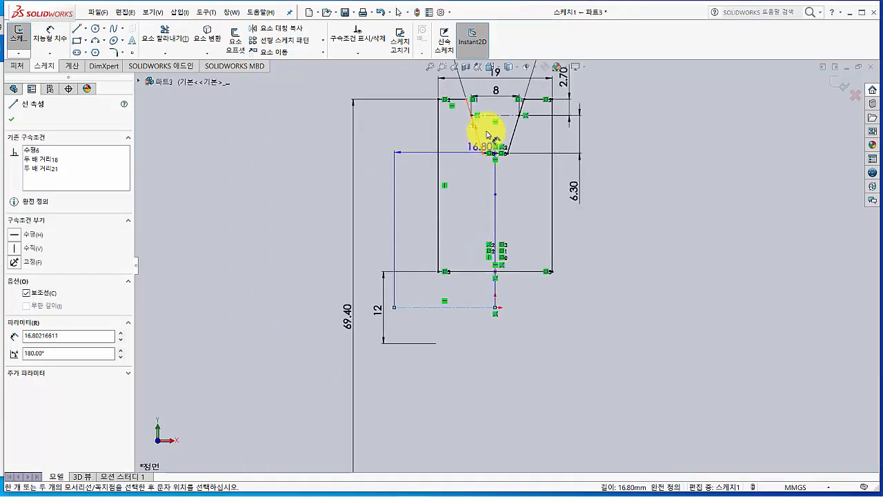
left_click(491, 119)
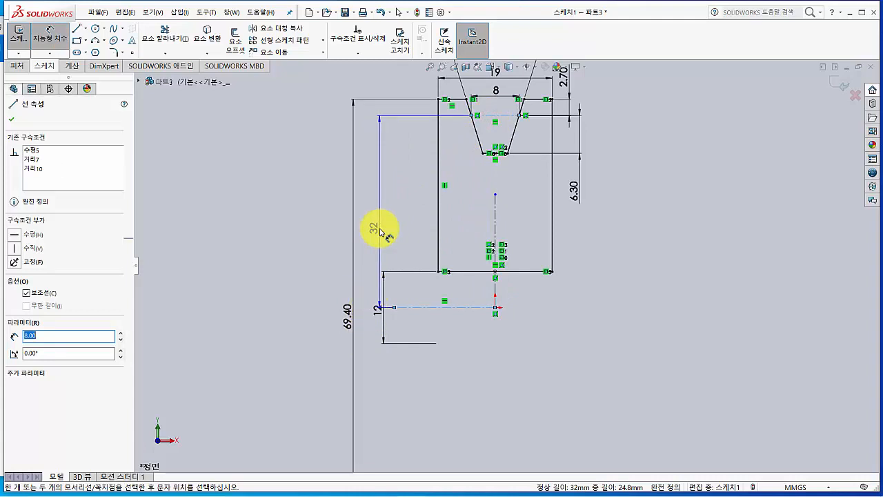
key("Escape")
key("Escape")
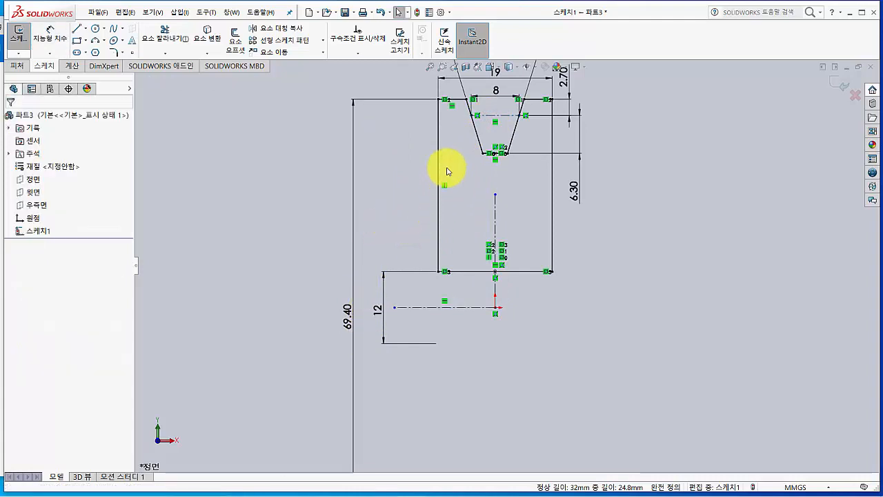
- Try to dimension the distance between the horizontal rotation centerline and the groove's horizontal centerline
left_click(50, 32)
left_click(416, 310)
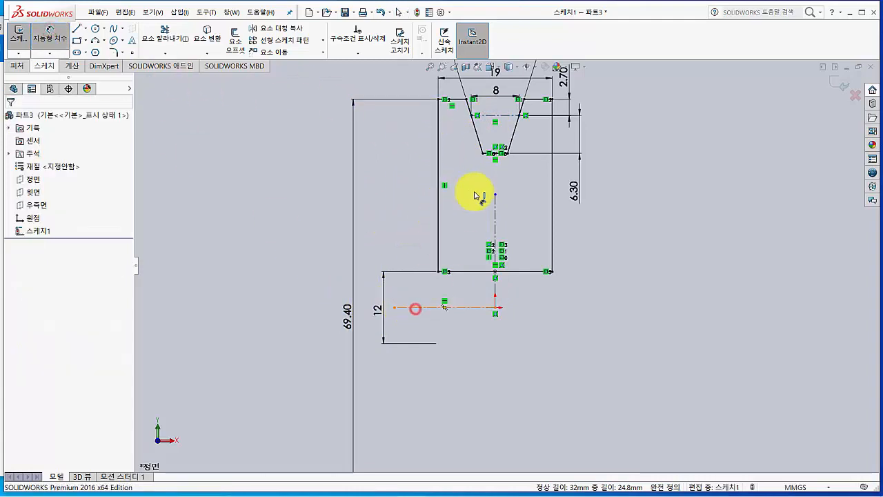
left_click(488, 116)
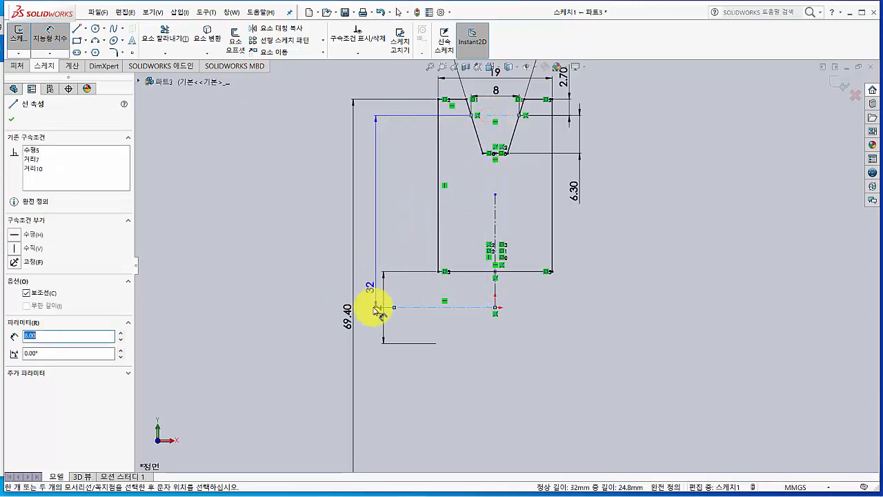
left_click(369, 209)
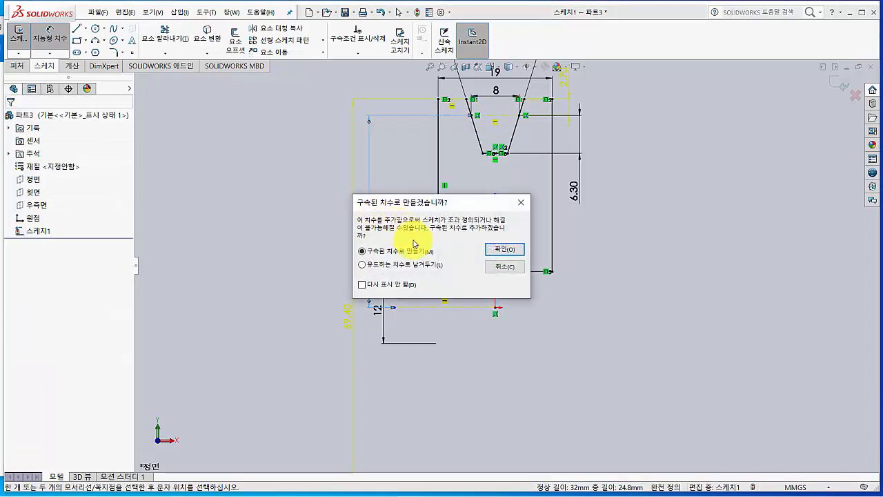
left_click(498, 268)
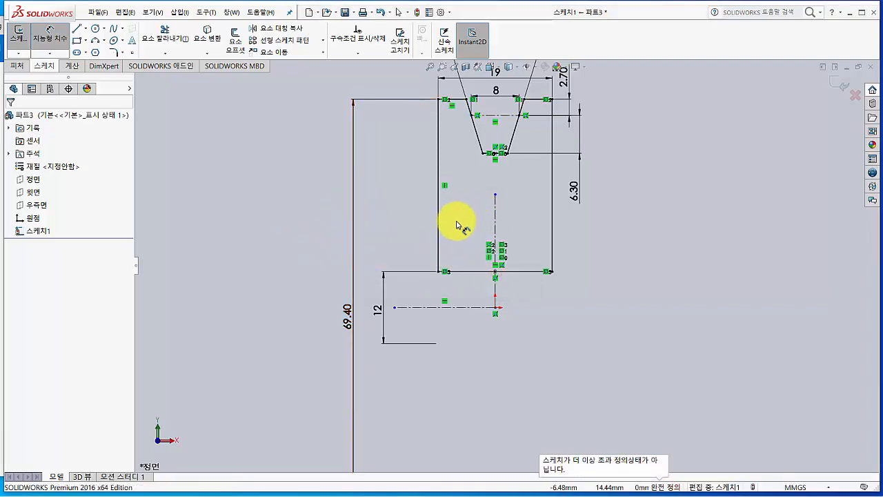
- Finish the sketch and revolve the groove profile 360 degrees about the horizontal centerline
middle_click_drag(460, 222, 459, 260, "ctrl")
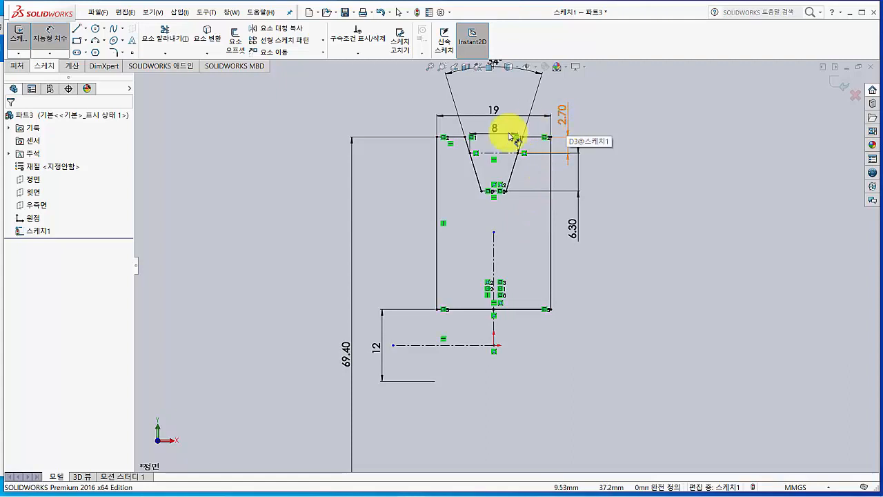
key("f")
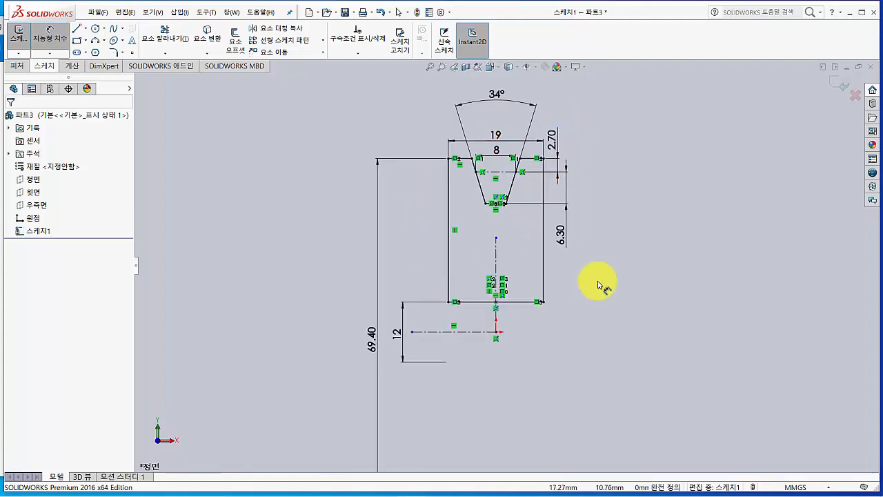
left_click(24, 43)
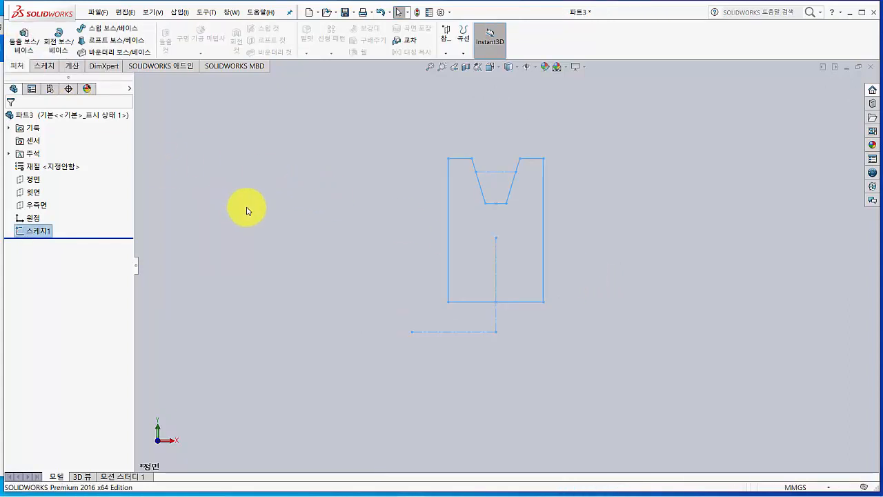
left_click(69, 51)
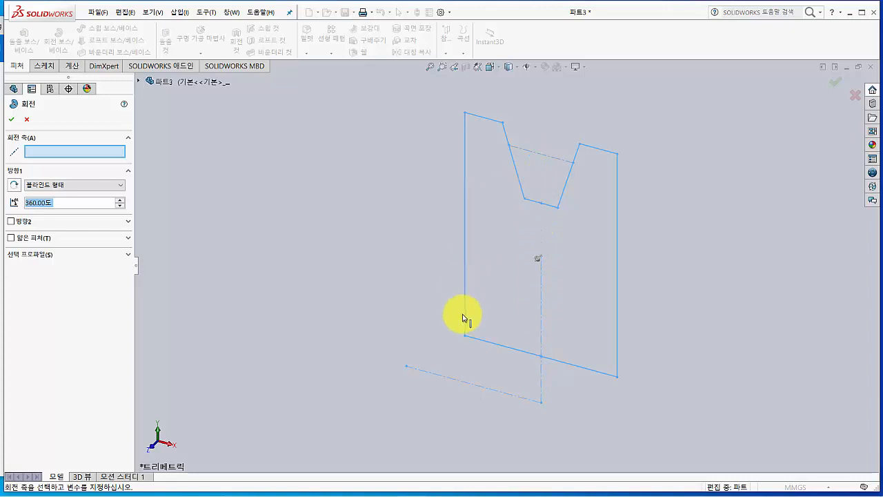
left_click(442, 377)
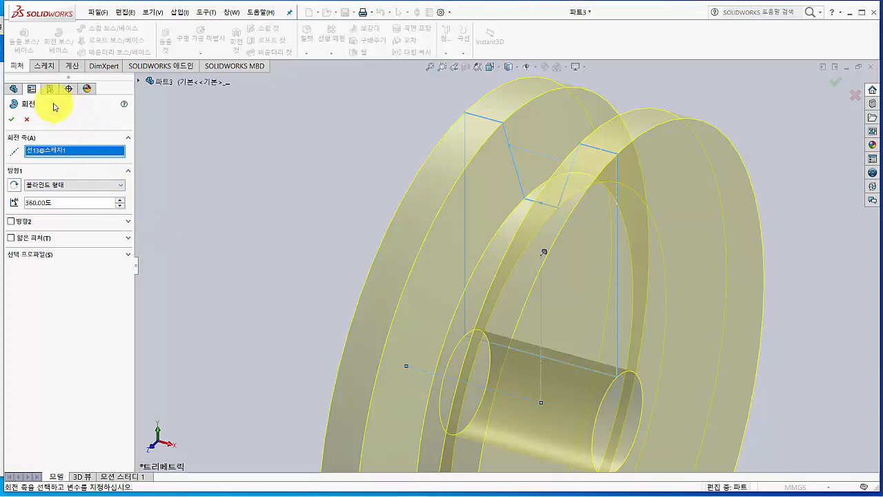
left_click(13, 120)
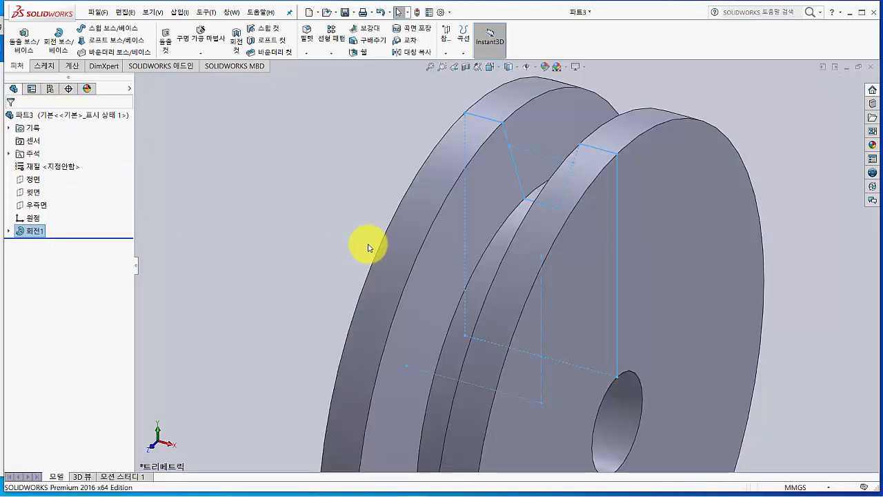
- Start a new sketch on the pulley's flat outer side face around the bore
left_click(349, 237)
scroll(347, 236, "up", 3)
middle_click_drag(359, 253, 420, 276)
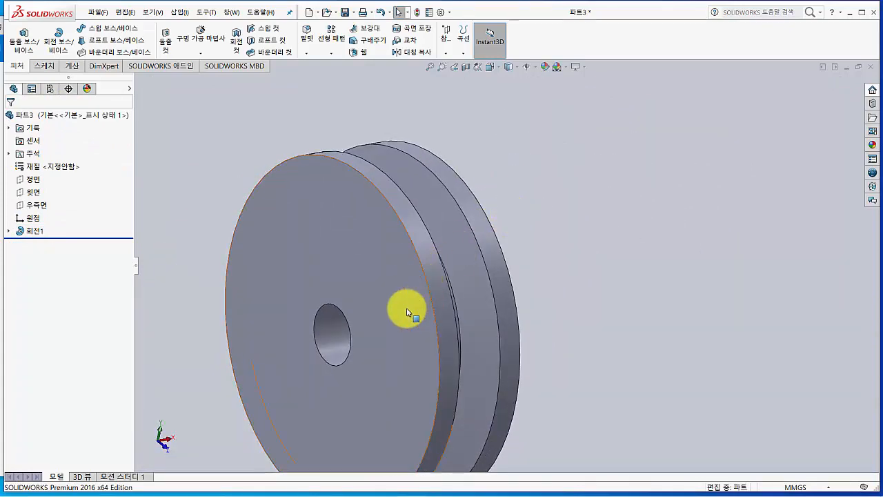
left_click(570, 254)
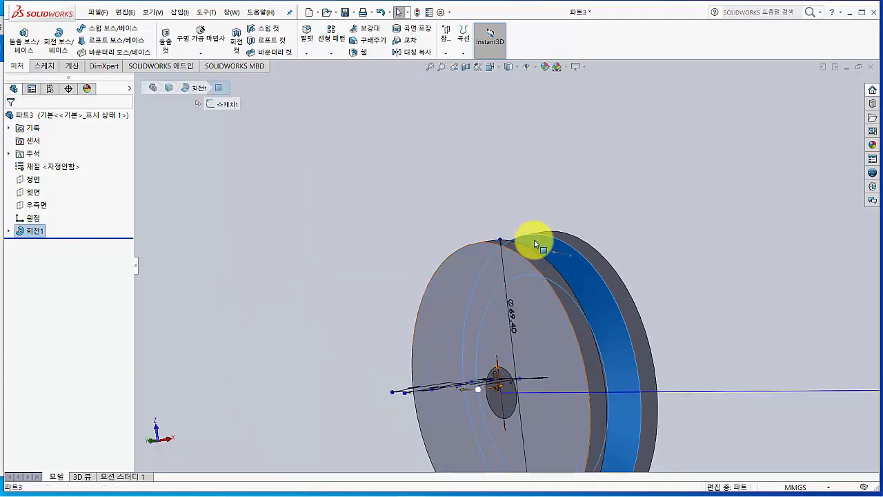
key("ctrl+7")
left_click(643, 284)
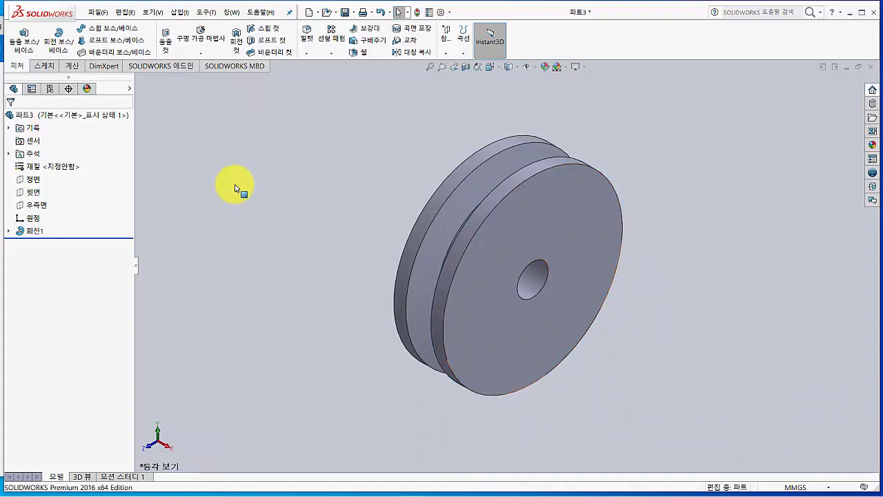
left_click(605, 218)
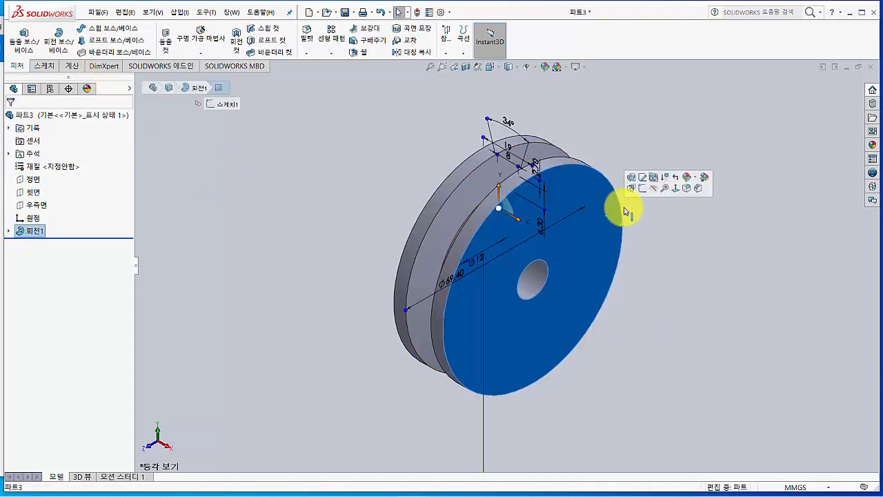
left_click(646, 192)
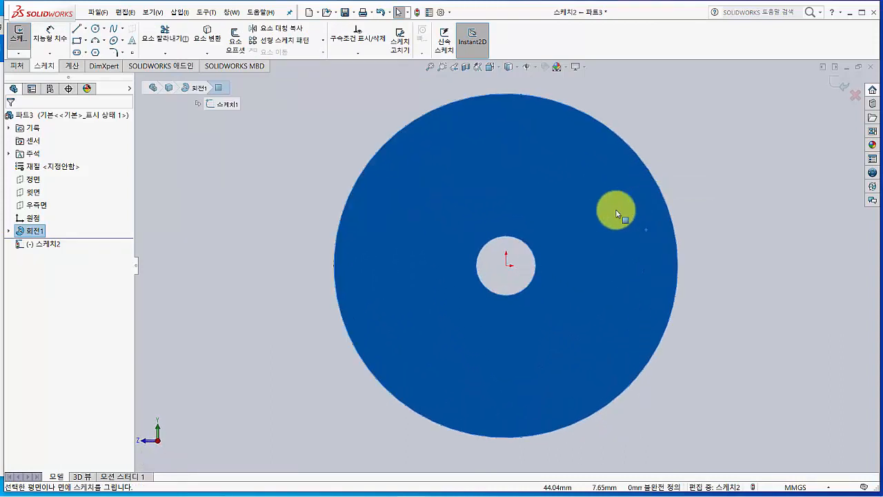
- Sketch a corner rectangle about 4 mm wide and 5.5 mm high across the bore's upper edge for the keyway
scroll(523, 261, "down", 3)
scroll(524, 257, "down", 1)
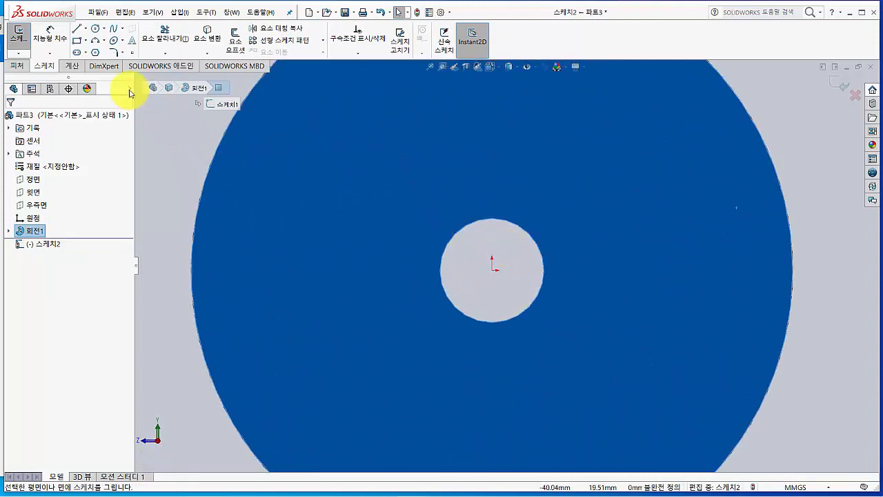
left_click(77, 42)
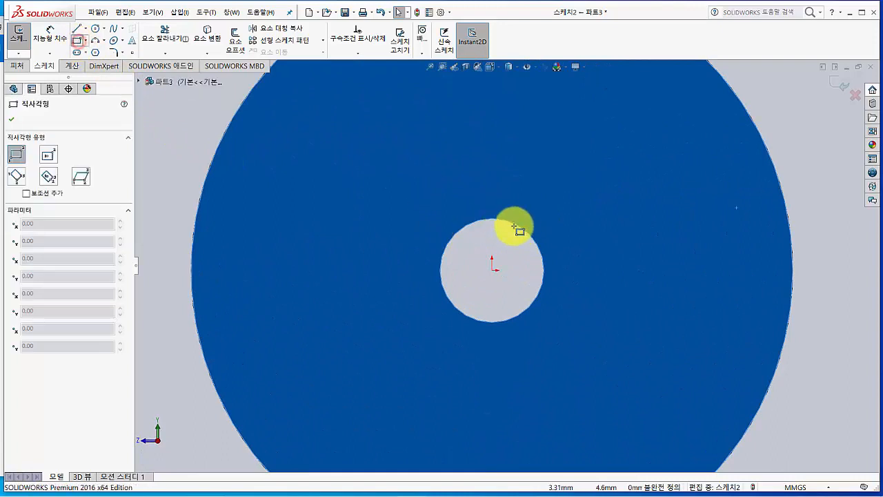
left_click(473, 196)
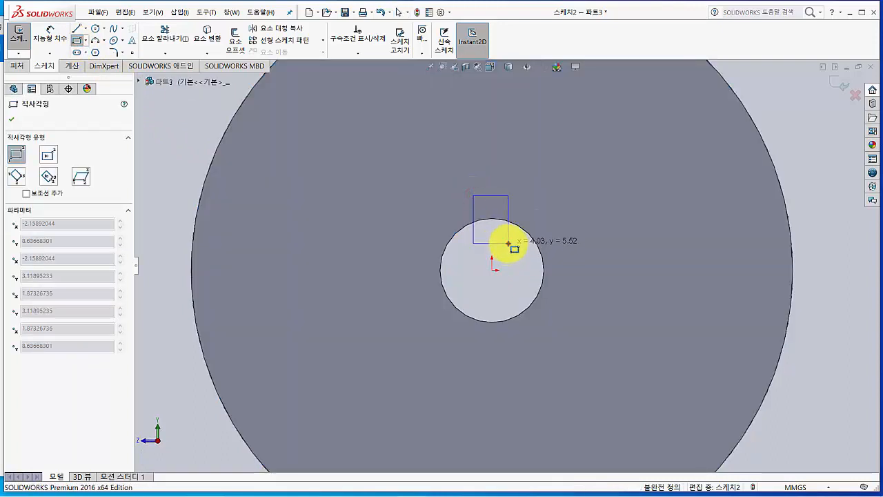
left_click(509, 243)
- Dimension the horizontal distance from the origin to the keyway rectangle's left vertical side as 2 mm
left_click(59, 34)
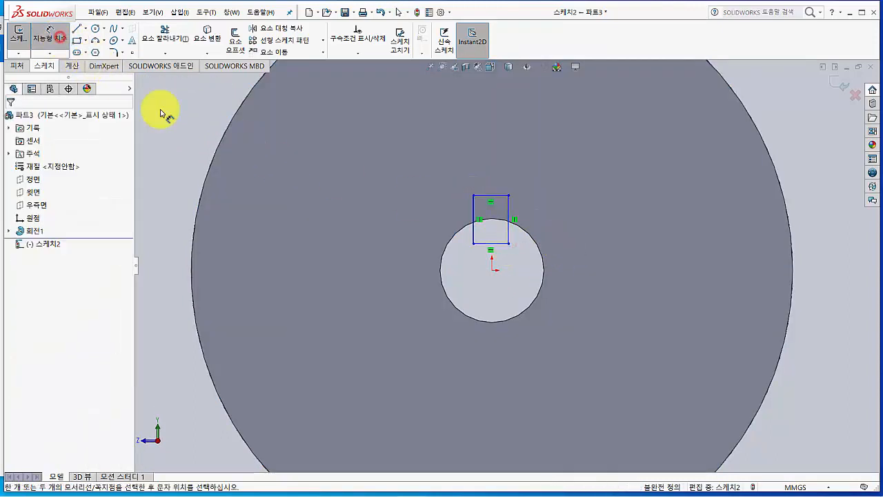
left_click(492, 270)
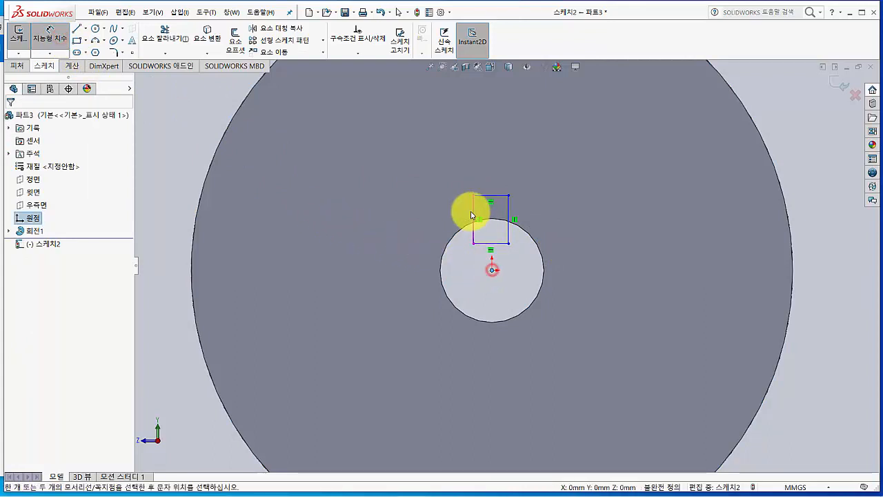
left_click(472, 211)
left_click(444, 179)
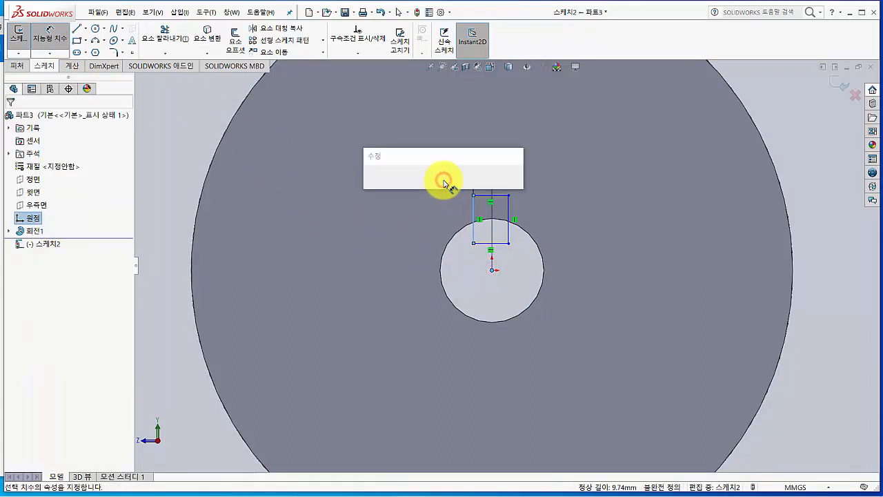
type("2")
key("Return")
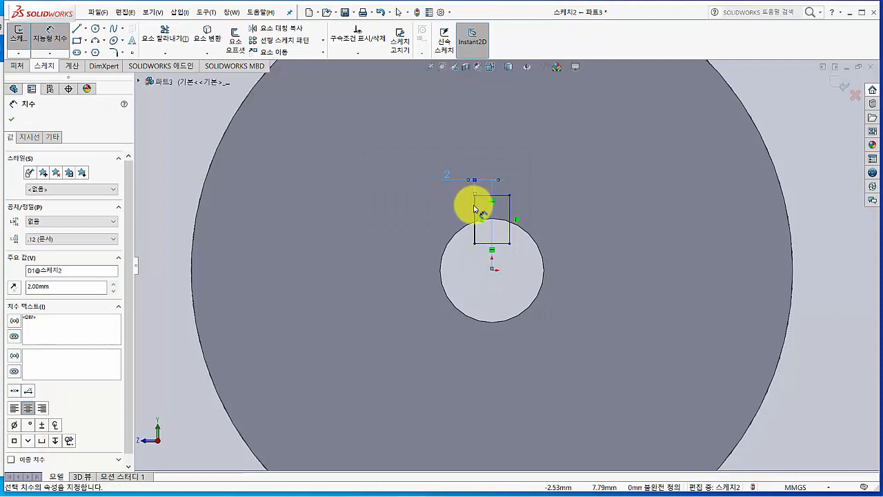
- Dimension the width of the keyway rectangle as 4 mm
left_click(509, 204)
left_click(491, 167)
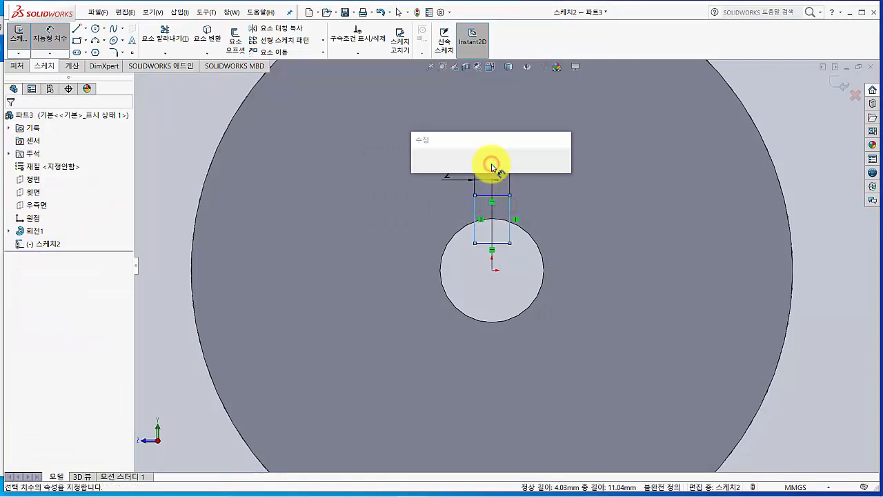
type("4.00mm")
key("Return")
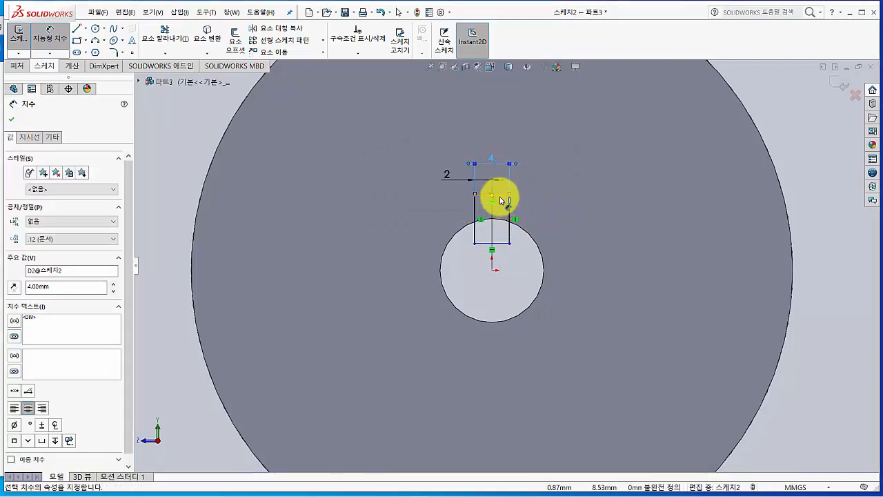
- Dimension the vertical distance from the bore's lowest edge to the keyway rectangle's upper side as 13.8 mm
left_click(500, 195)
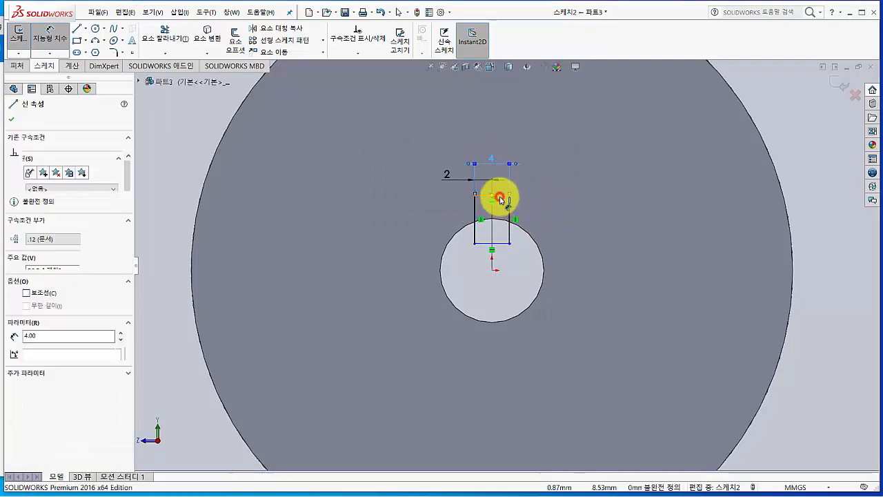
left_click(494, 322)
left_click(494, 322)
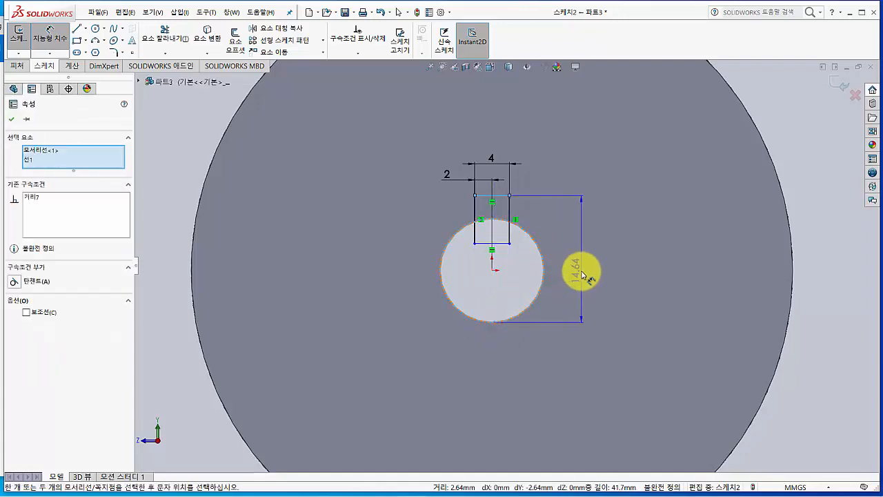
left_click(582, 269)
type("13.")
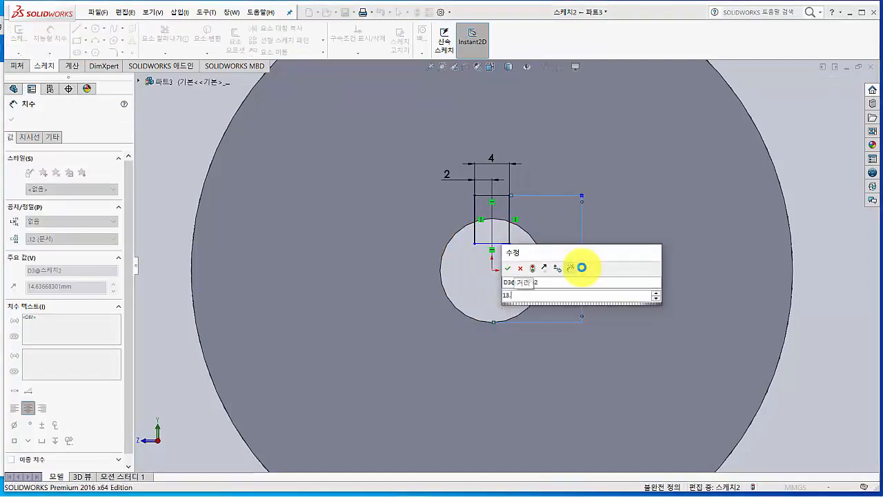
type("8")
key("Return")
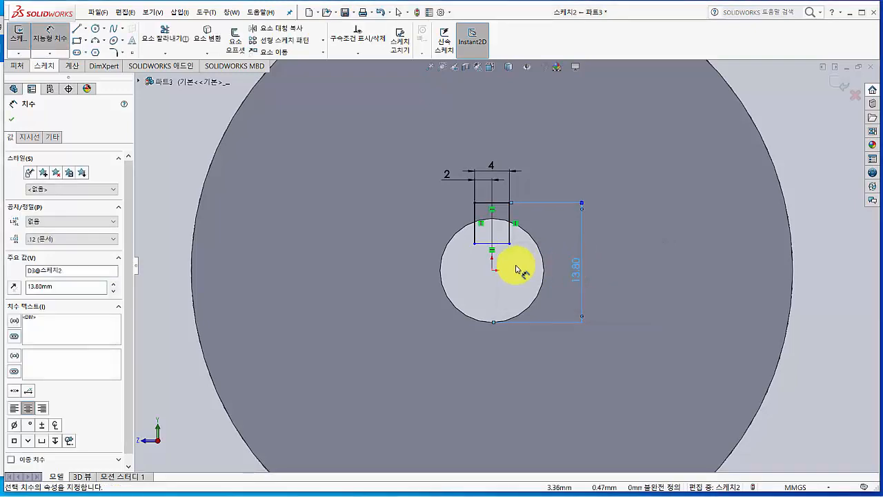
- Finish the sketch and extrude-cut the keyway rectangle through all of the pulley
middle_click_drag(508, 283, 496, 250)
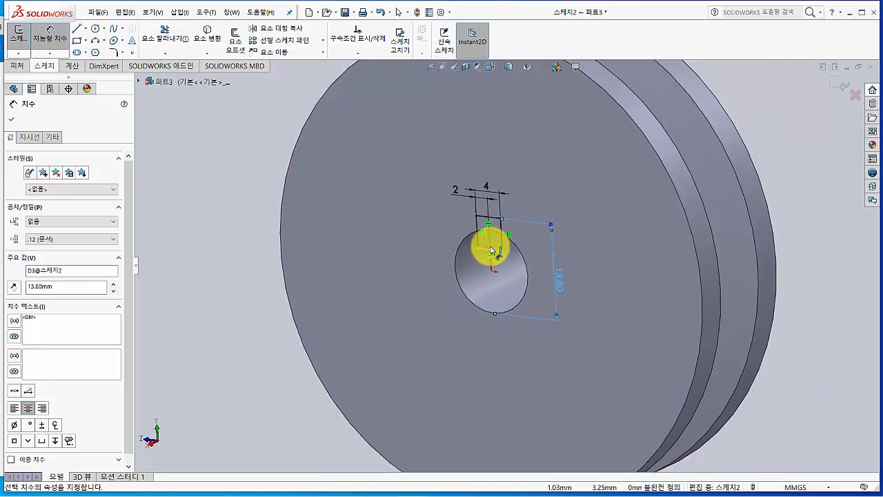
left_click(20, 41)
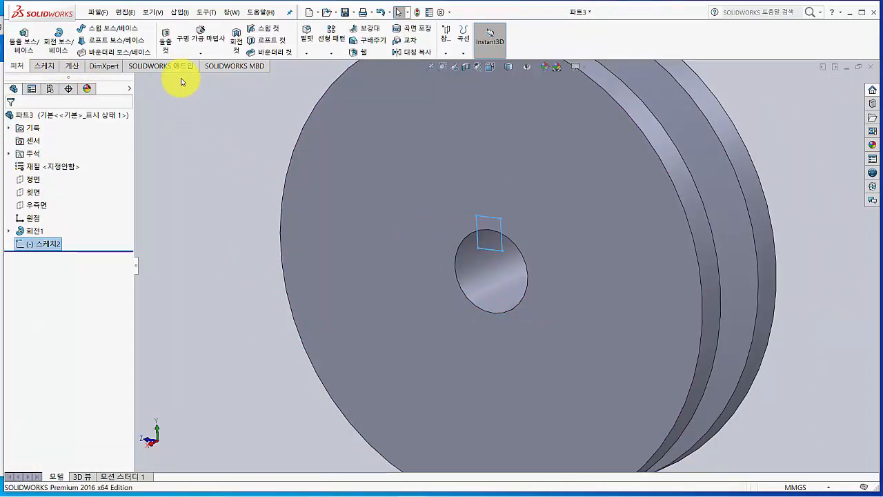
left_click(164, 43)
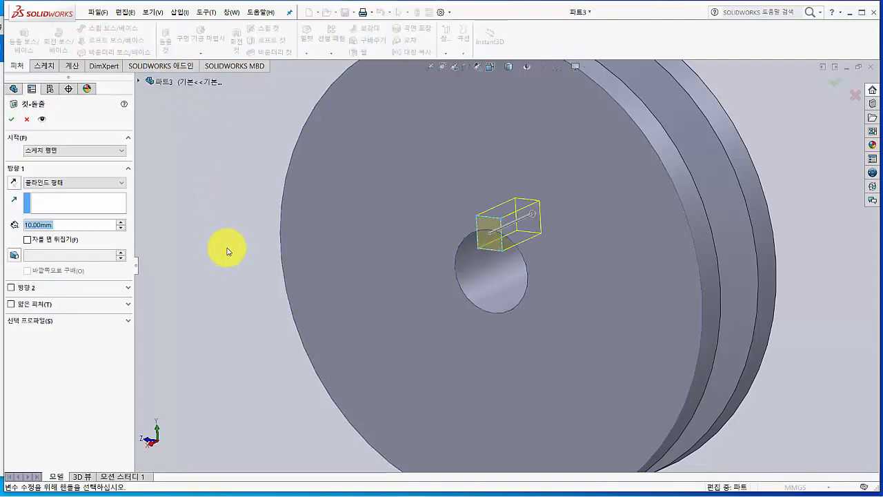
left_click(50, 183)
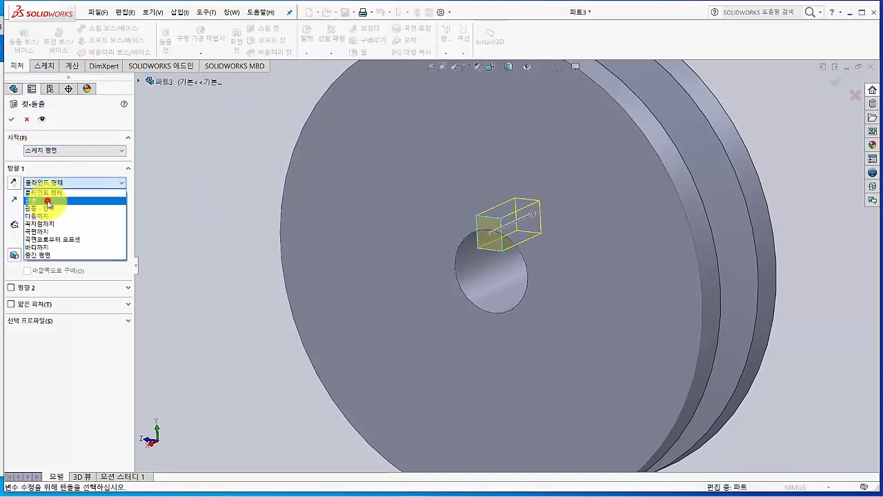
left_click(48, 200)
left_click(13, 119)
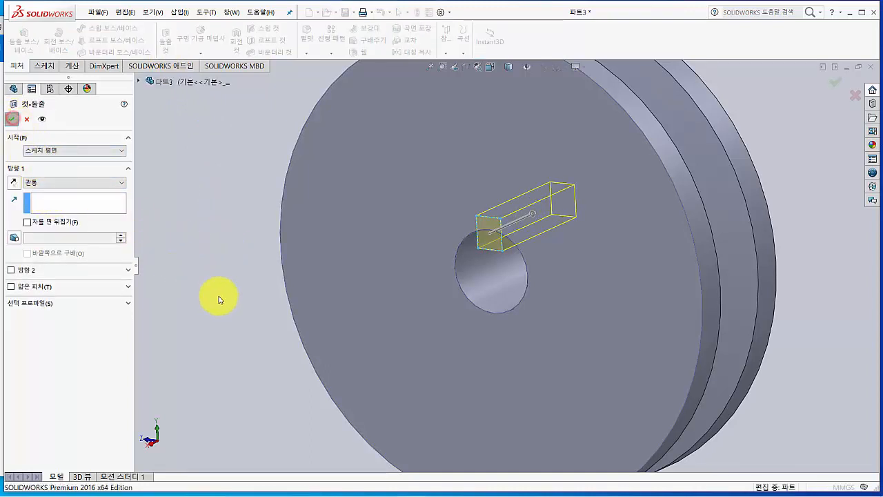
mouse_move(229, 314)
middle_mouse_down()
mouse_move(256, 287)
mouse_move(300, 278)
mouse_move(232, 301)
mouse_move(236, 312)
middle_mouse_up()
scroll(236, 314, "up", 2)
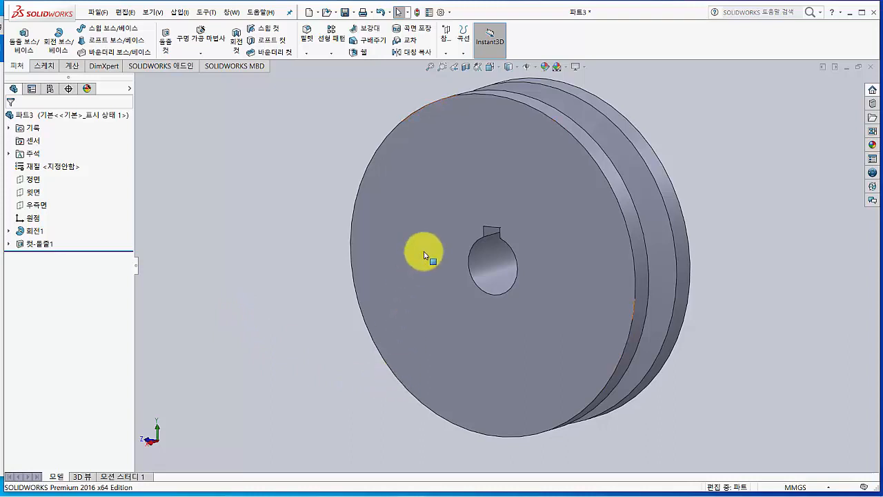
- Consult the pulley's part drawing and start a new sketch on the flat outer side face around the bore
key("alt+Tab")
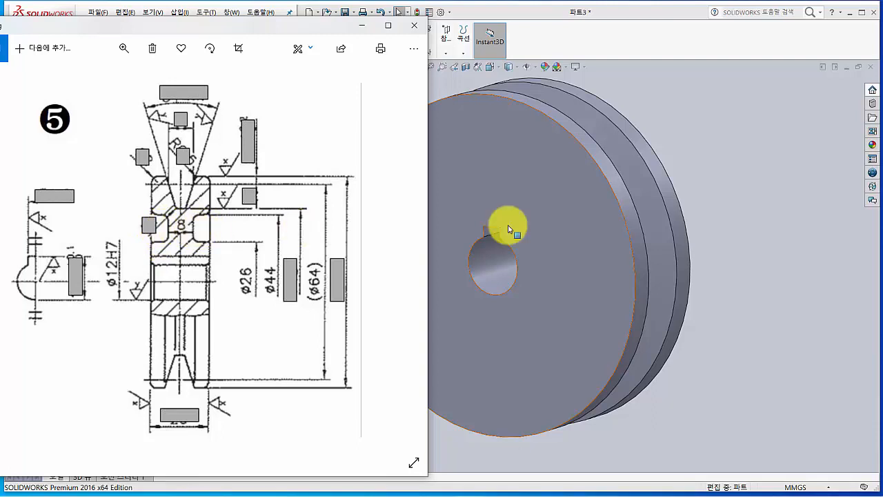
left_click(657, 45)
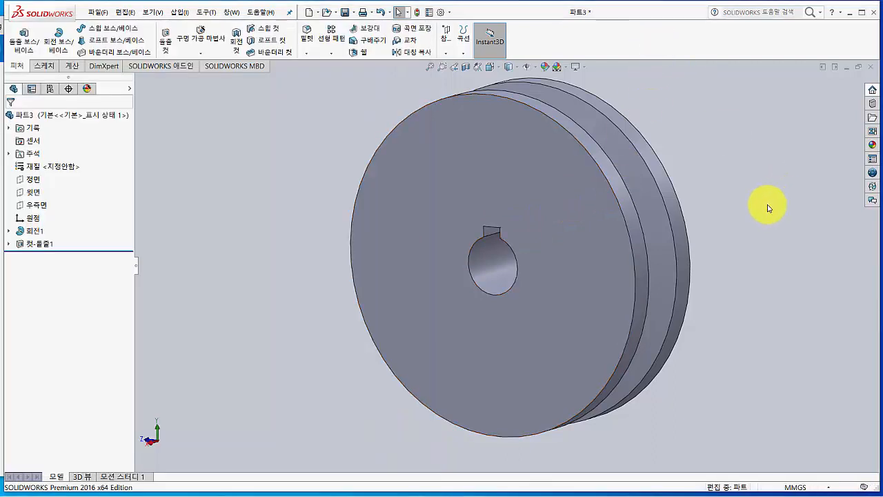
left_click(579, 302)
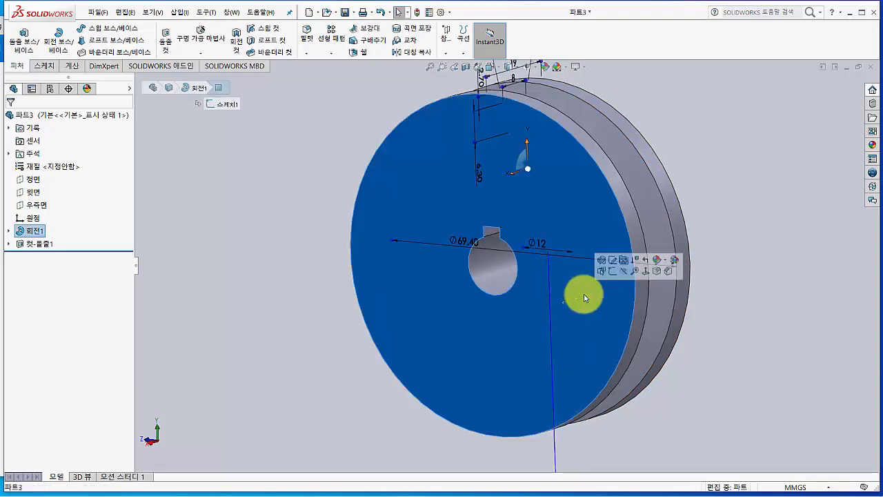
left_click(614, 272)
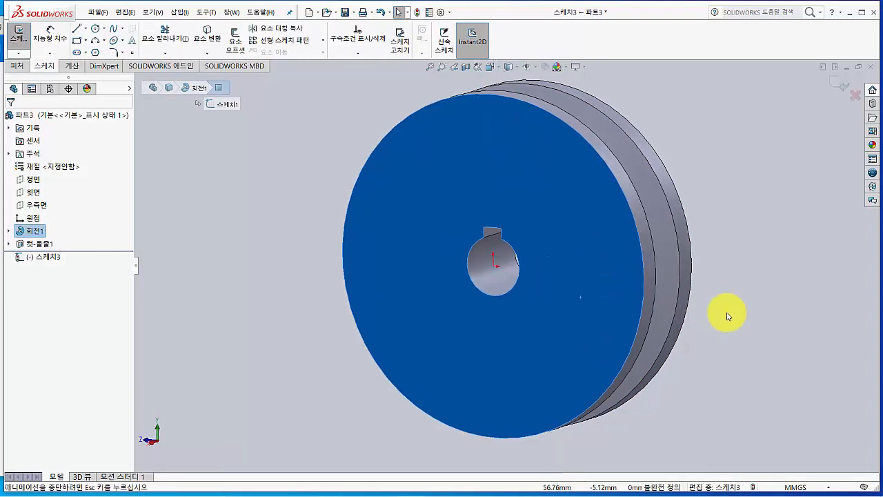
- Sketch a circle centered on the origin and dimension its diameter as 44 mm
left_click(96, 30)
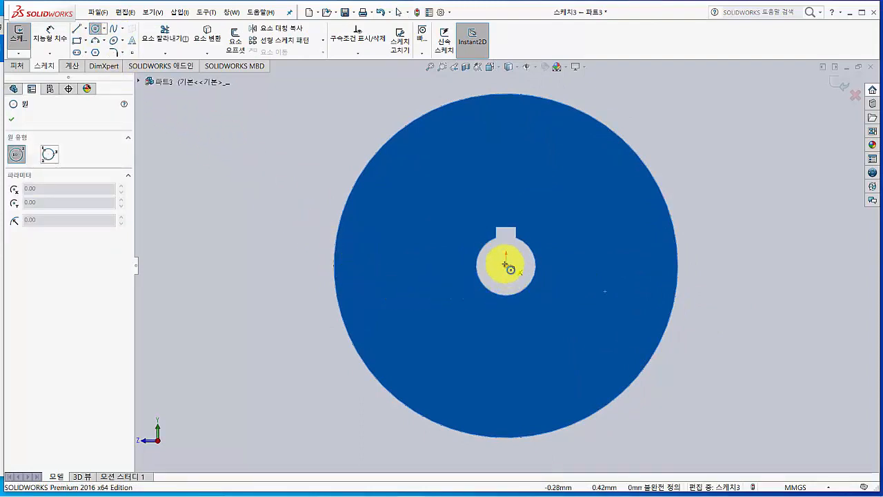
left_click(505, 264)
left_click(566, 349)
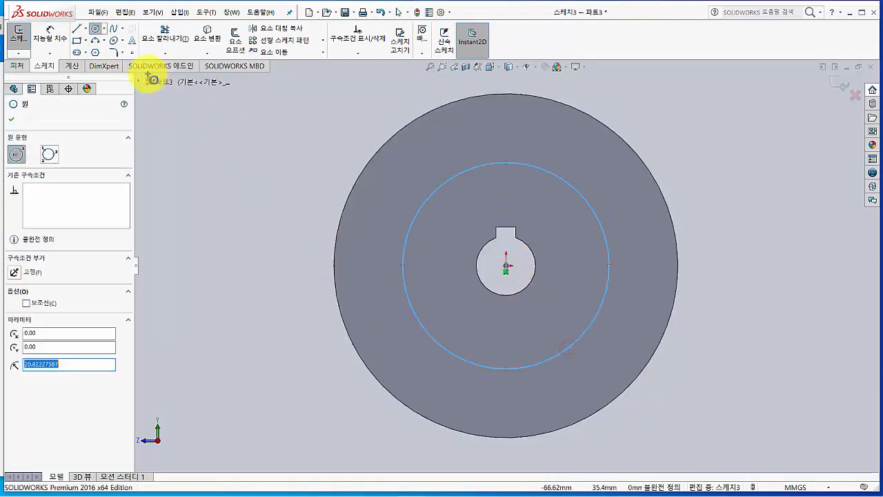
left_click(49, 31)
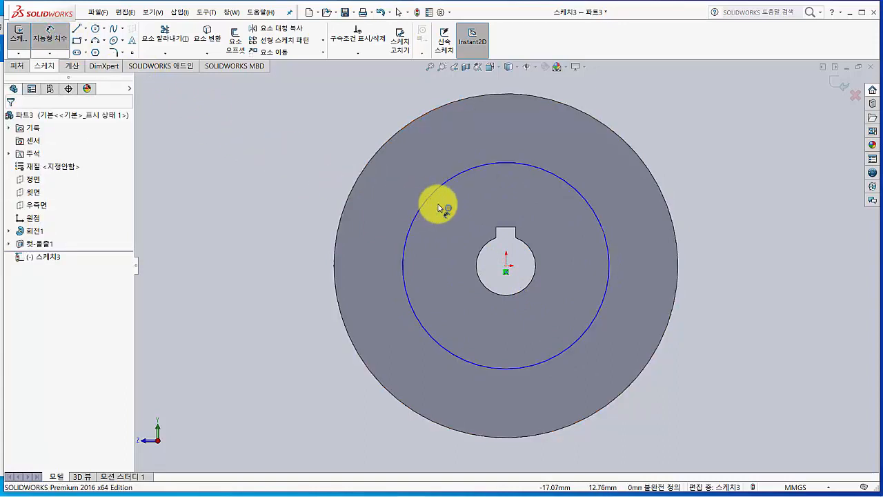
left_click(583, 200)
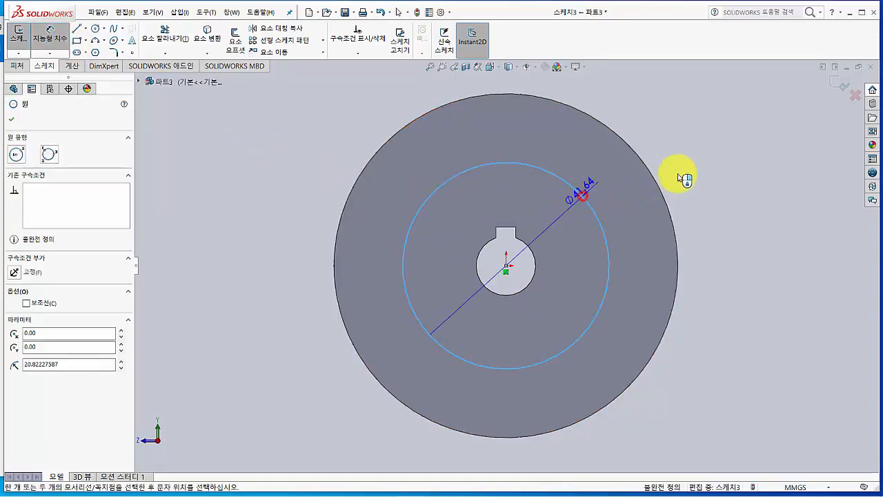
left_click(703, 144)
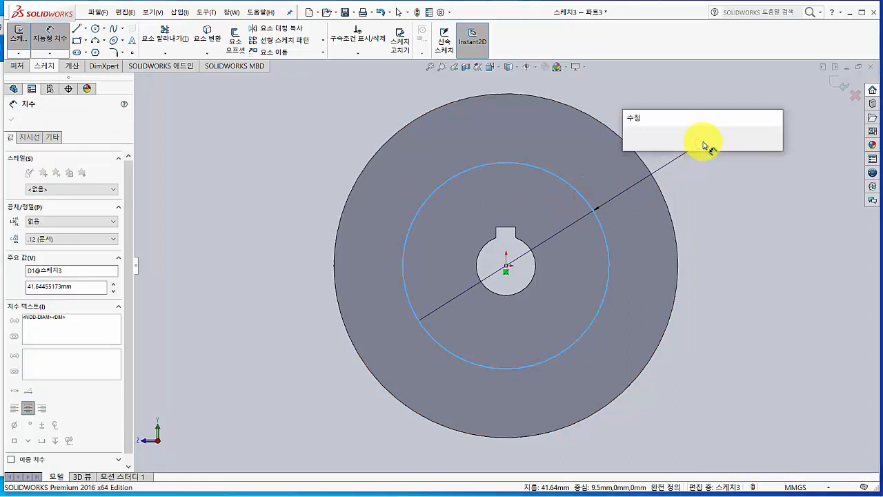
type("44")
key("Return")
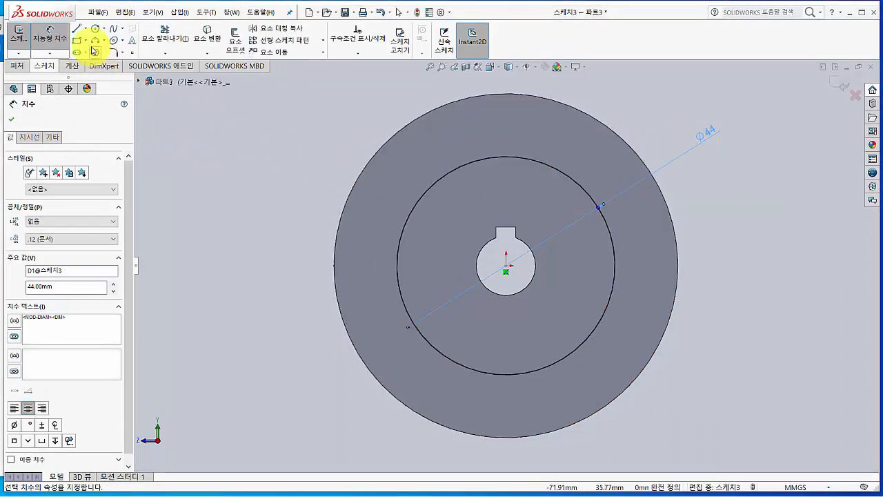
- Sketch a smaller concentric circle around the bore and dimension its diameter as 26 mm
left_click(95, 31)
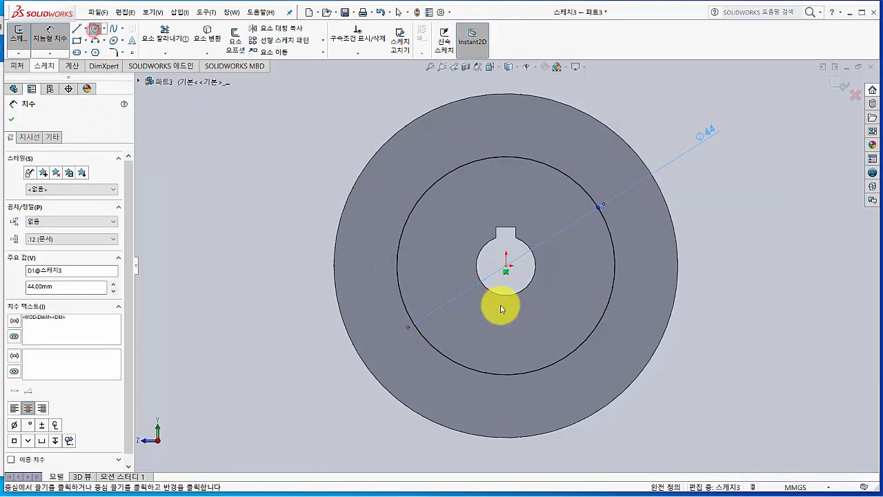
left_click(507, 266)
left_click(543, 314)
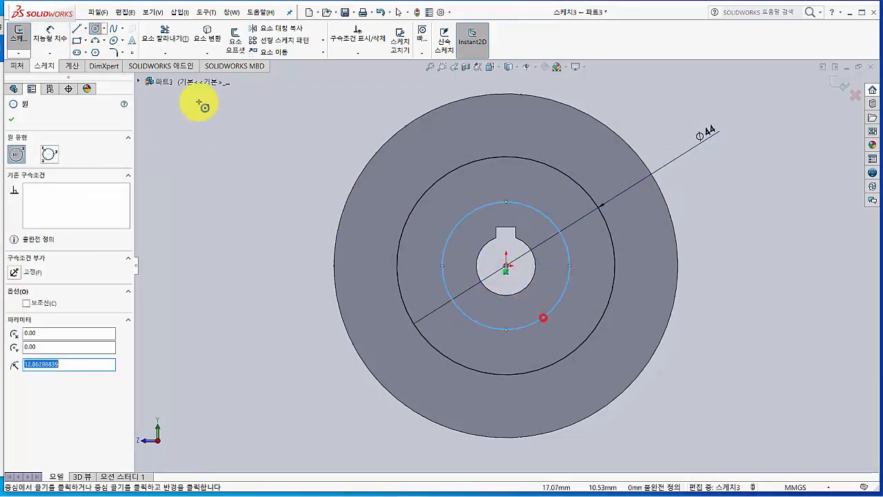
left_click(50, 42)
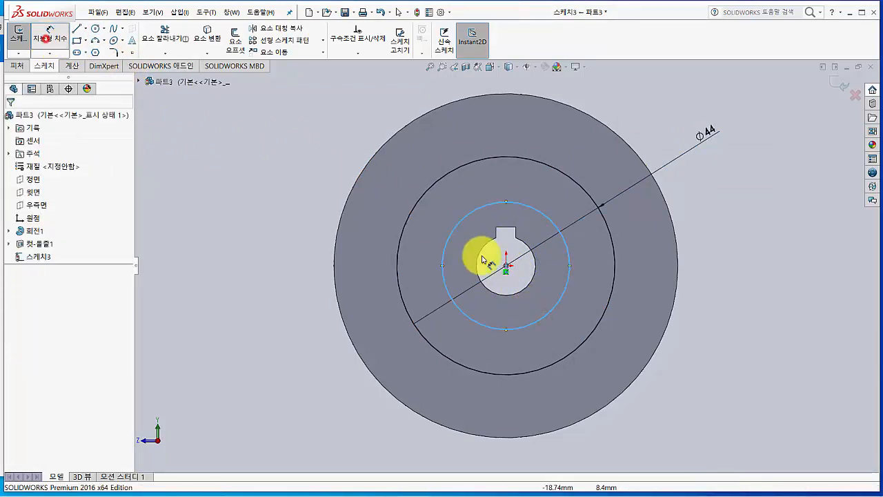
left_click(572, 287)
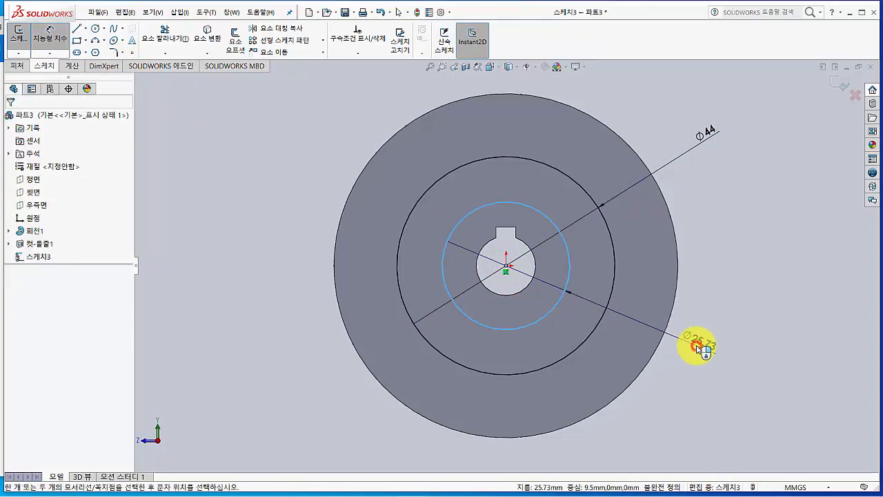
left_click(698, 349)
type("26")
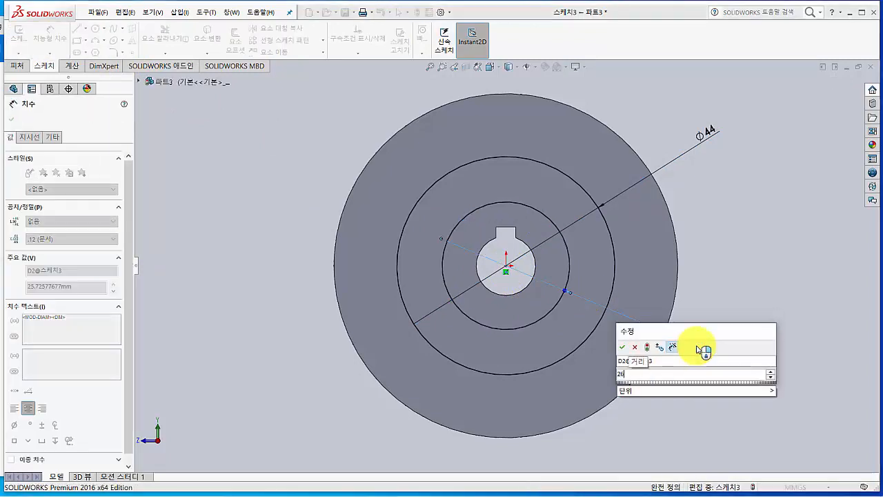
key("Return")
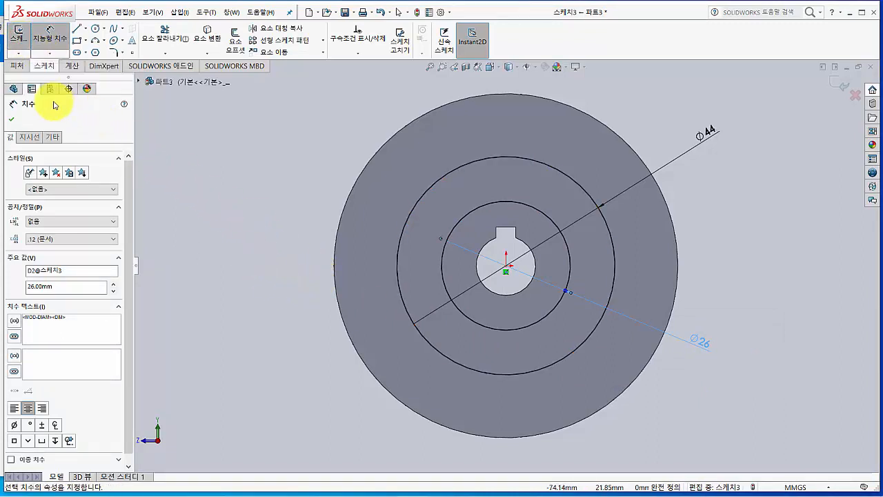
- Finish the sketch and extrude-cut the ring between the two circles to a blind depth of 5.5 mm
left_click(20, 38)
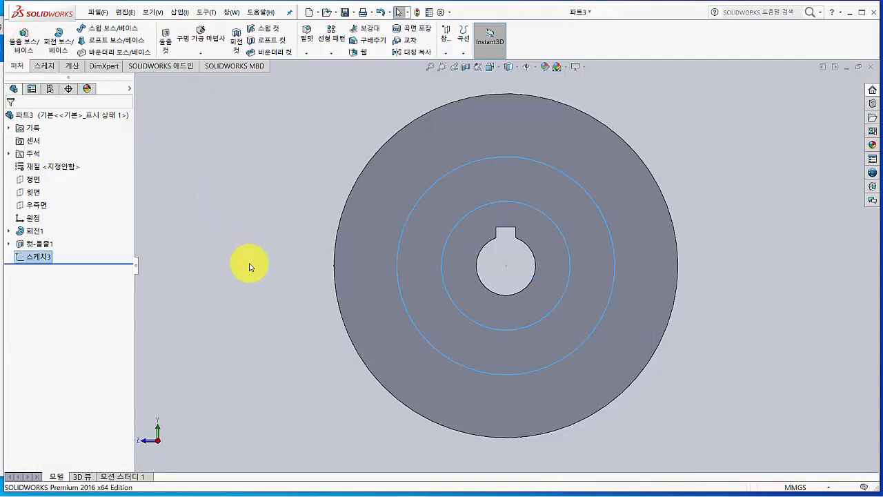
mouse_move(252, 267)
middle_mouse_down()
mouse_move(236, 266)
mouse_move(220, 291)
middle_mouse_up()
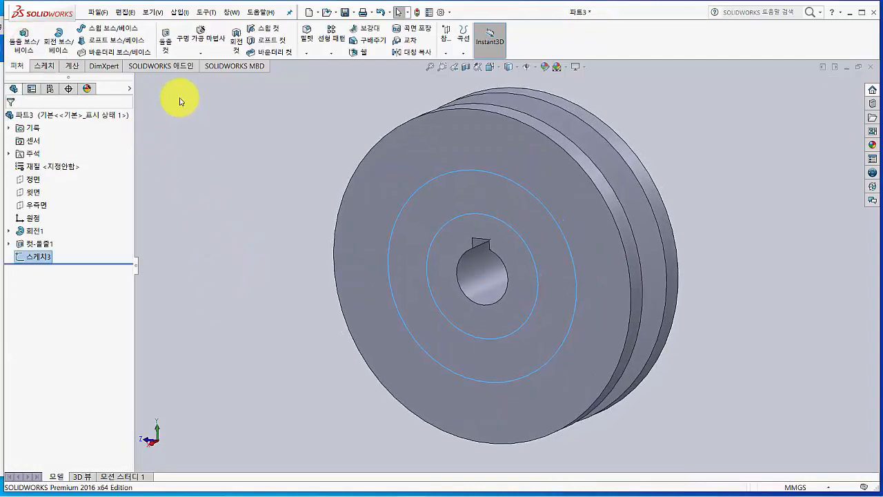
left_click(168, 42)
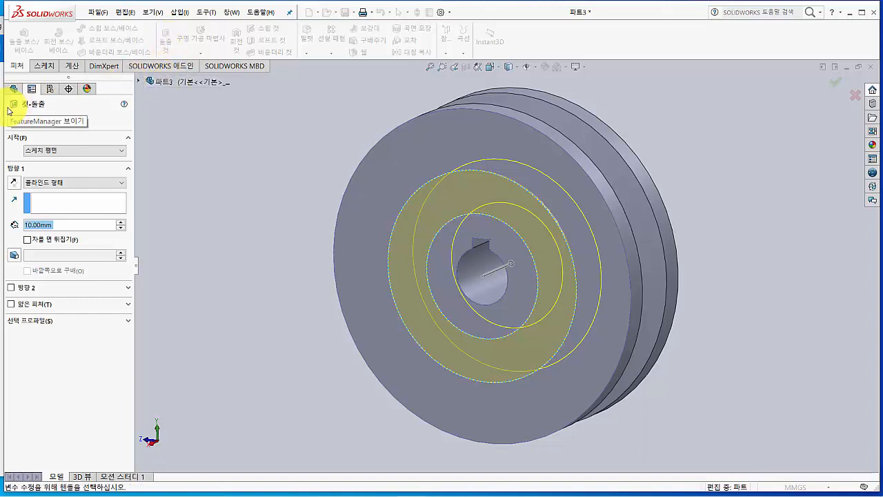
key("Return")
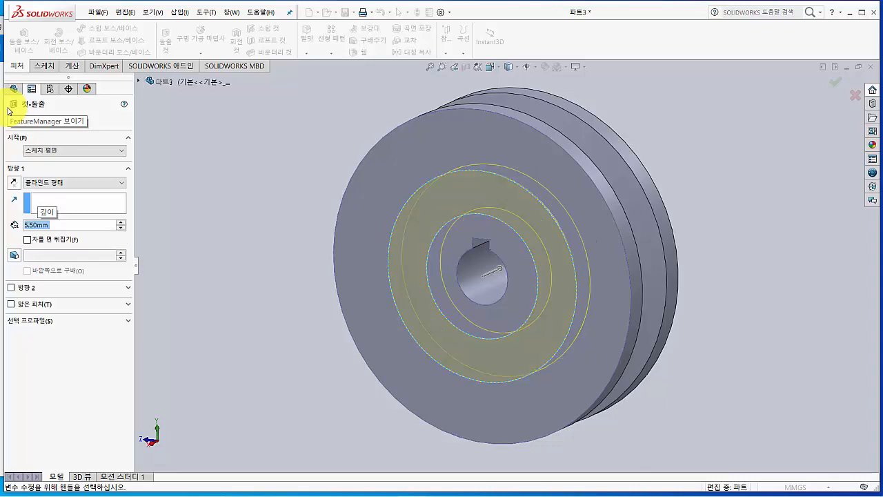
left_click(10, 120)
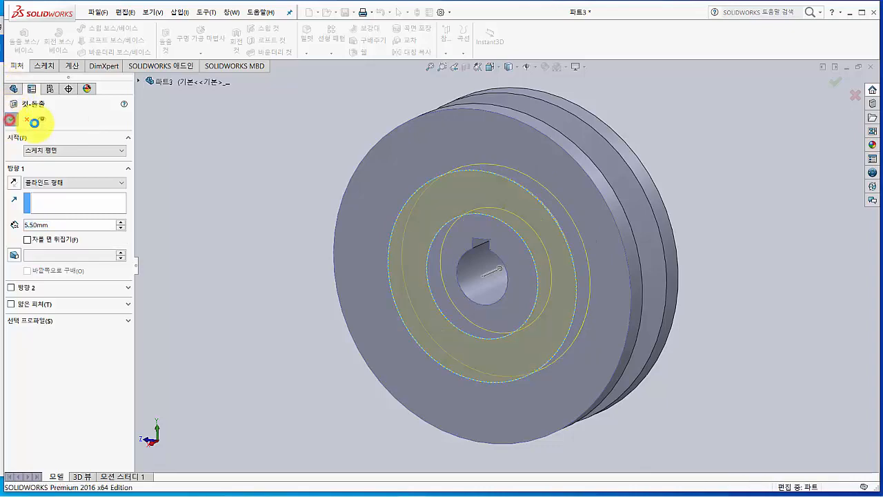
- Create a reference plane offset 9.5 mm inward from the pulley's recessed side face, flipping the offset toward the V-groove
middle_click_drag(293, 297, 262, 276)
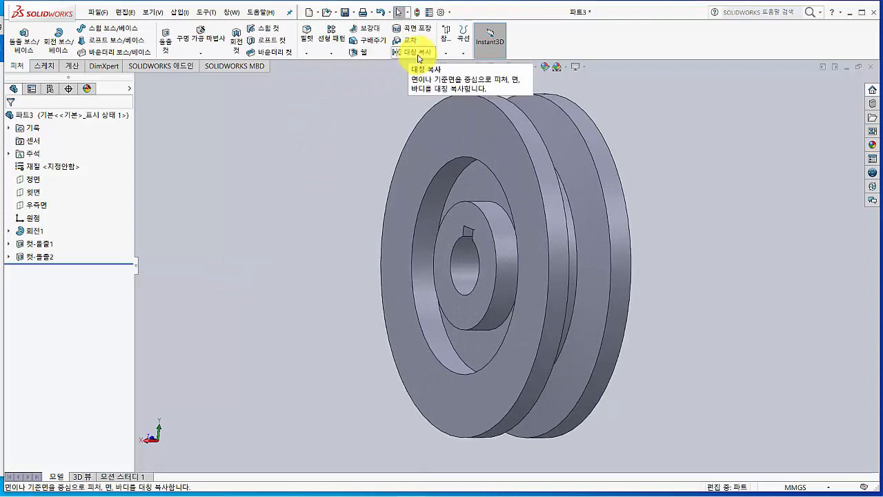
left_click(445, 54)
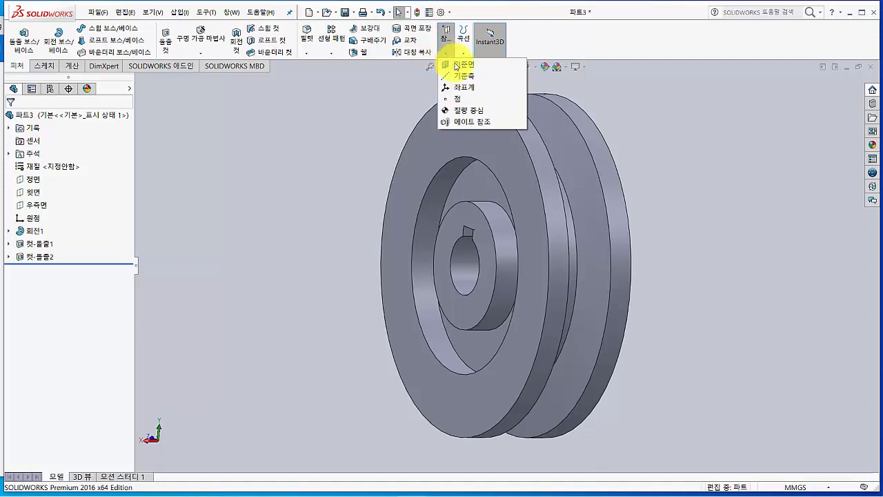
left_click(457, 65)
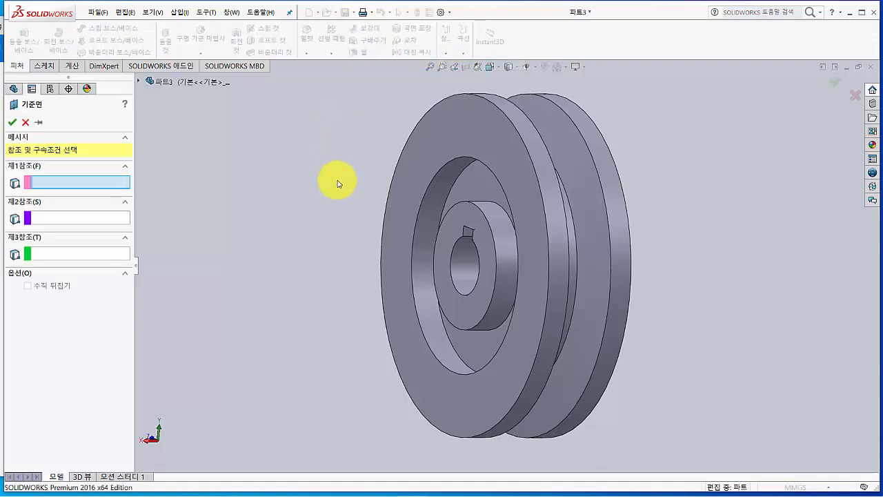
left_click(458, 125)
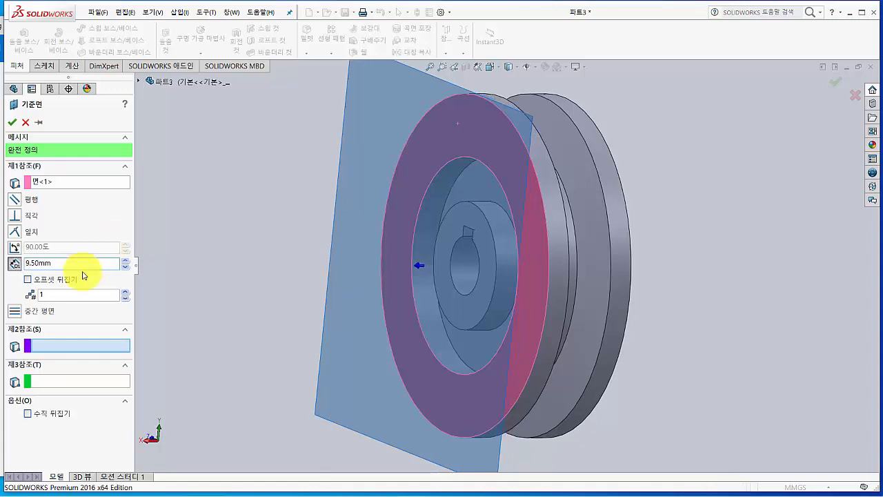
middle_click_drag(237, 292, 205, 290)
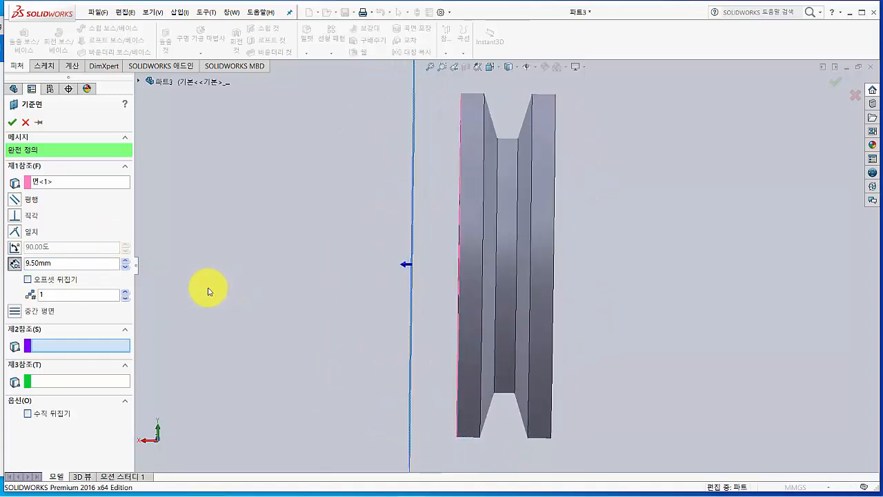
left_click(27, 280)
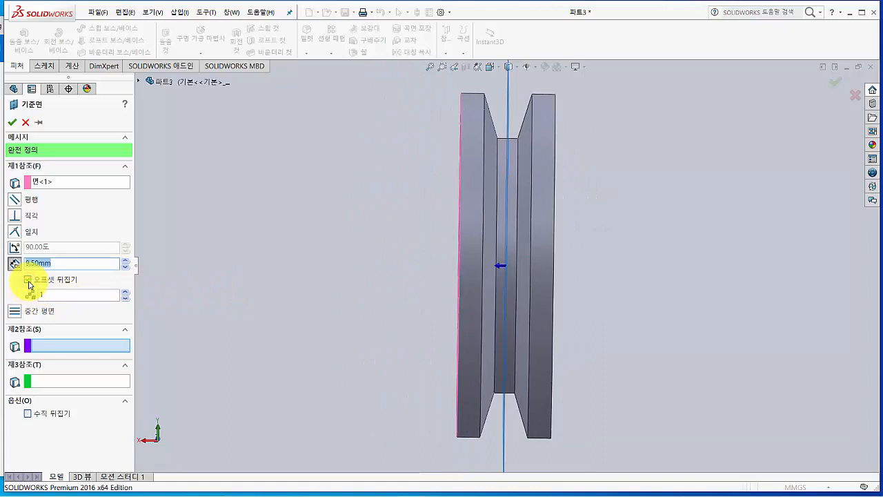
left_click(11, 124)
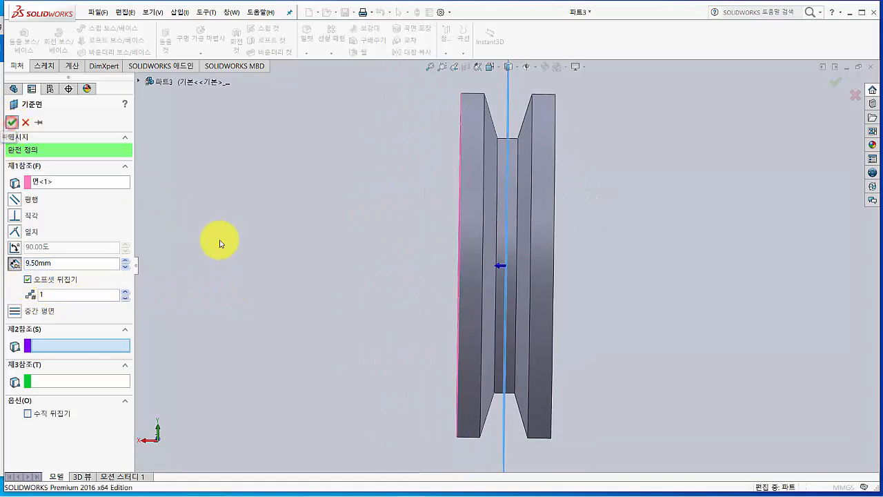
left_click(308, 279)
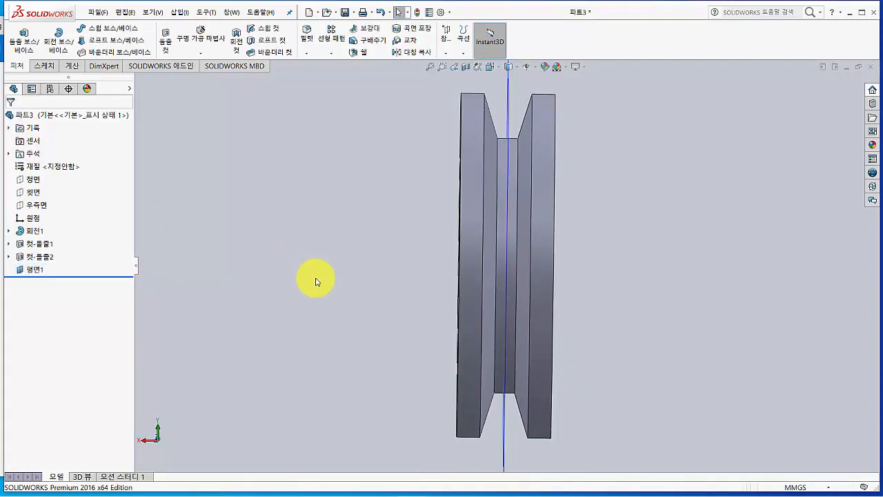
- Mirror the ring-shaped recess cut about the new mid-width plane onto the pulley's opposite side
mouse_move(316, 281)
middle_mouse_down()
mouse_move(380, 292)
mouse_move(329, 284)
middle_mouse_up()
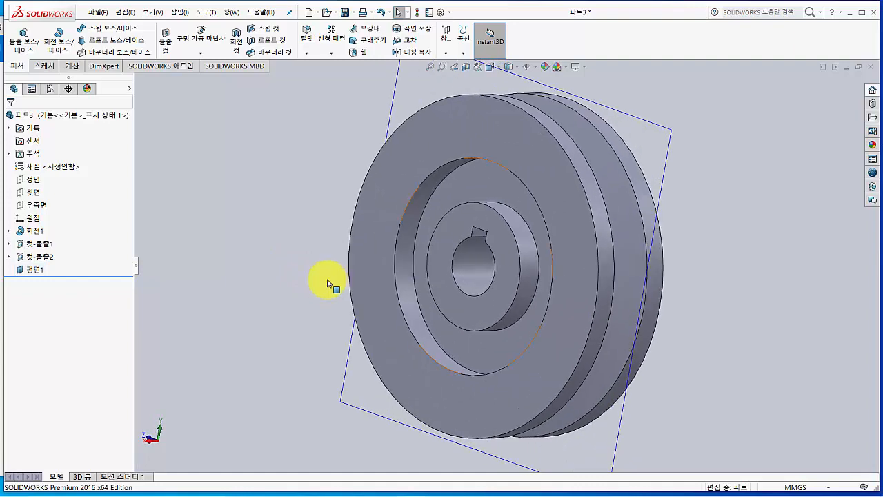
scroll(277, 101, "up", 1)
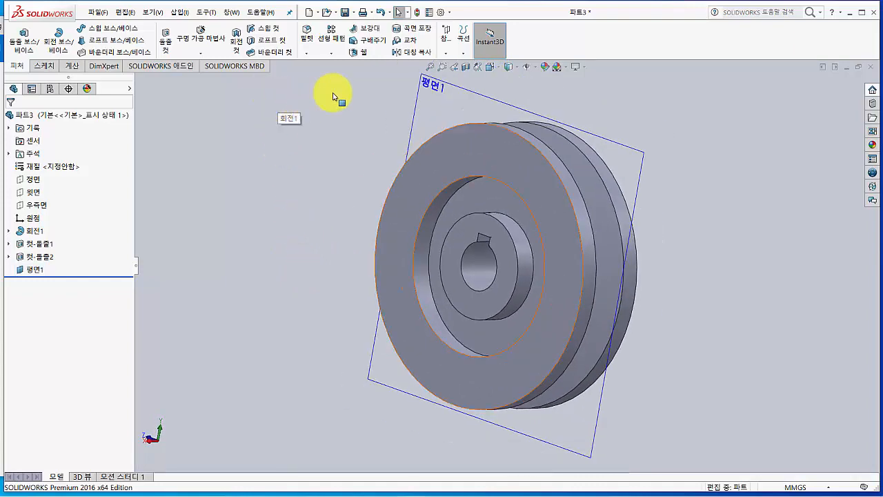
left_click(410, 55)
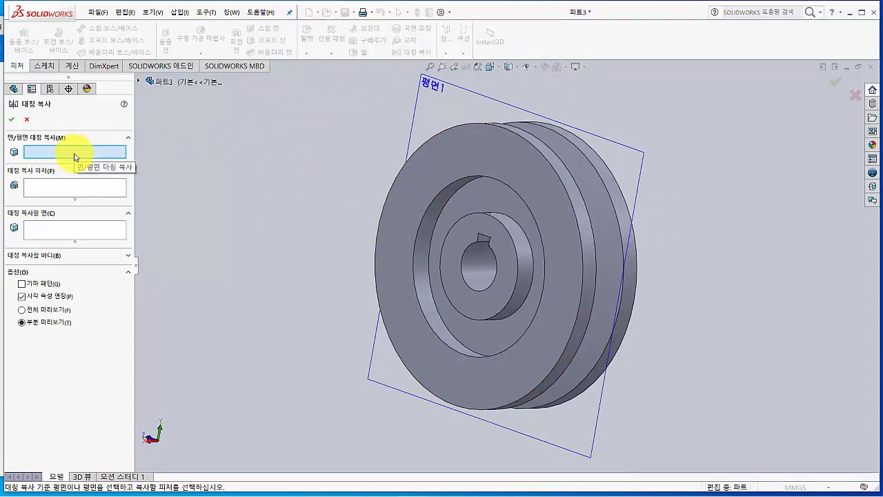
left_click(457, 88)
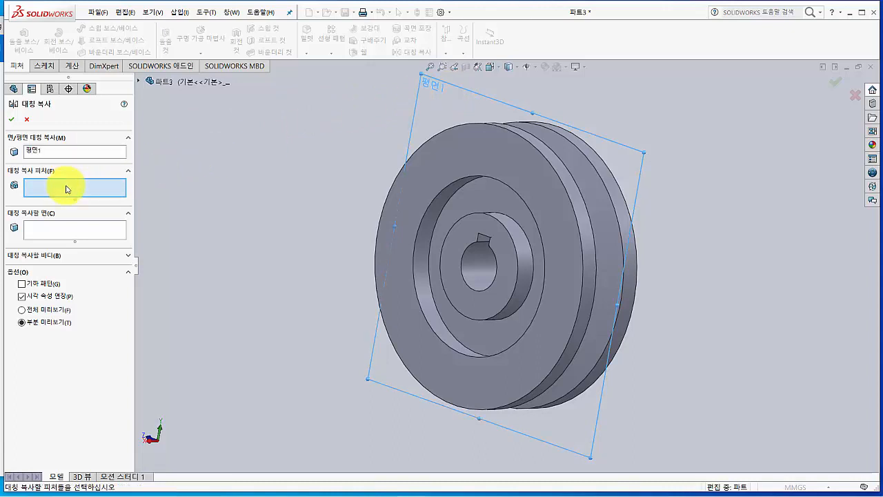
left_click(478, 200)
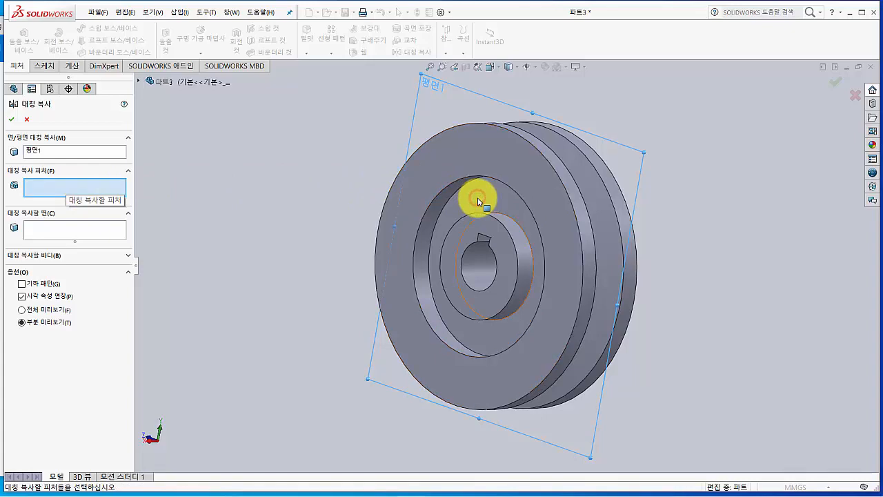
left_click(478, 200)
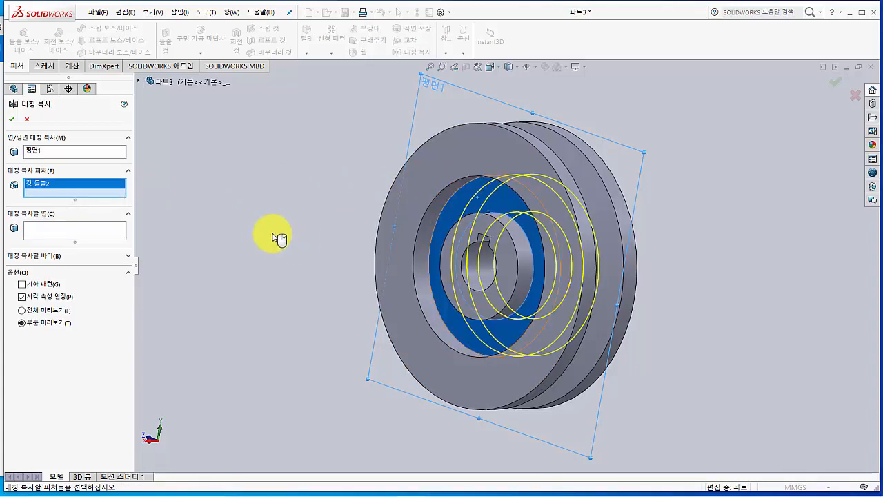
middle_click_drag(237, 237, 327, 246)
left_click(11, 119)
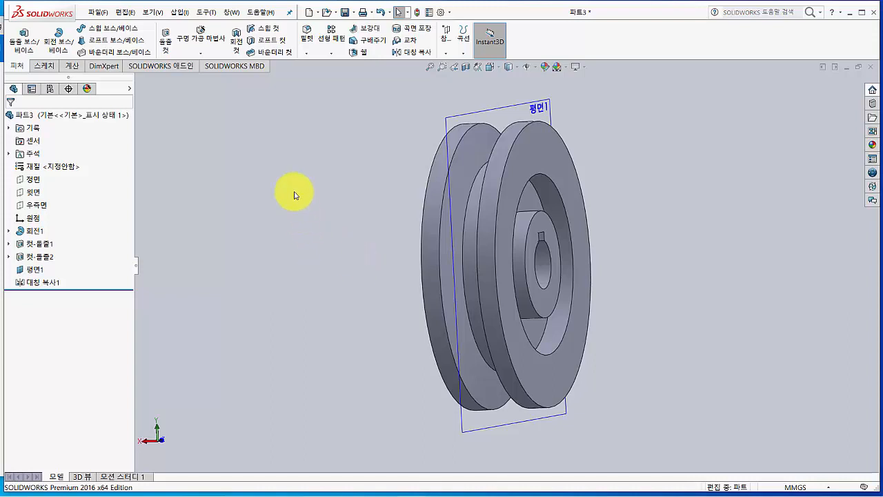
- Start a constant-size fillet with a radius of 0.5 mm
left_click(306, 53)
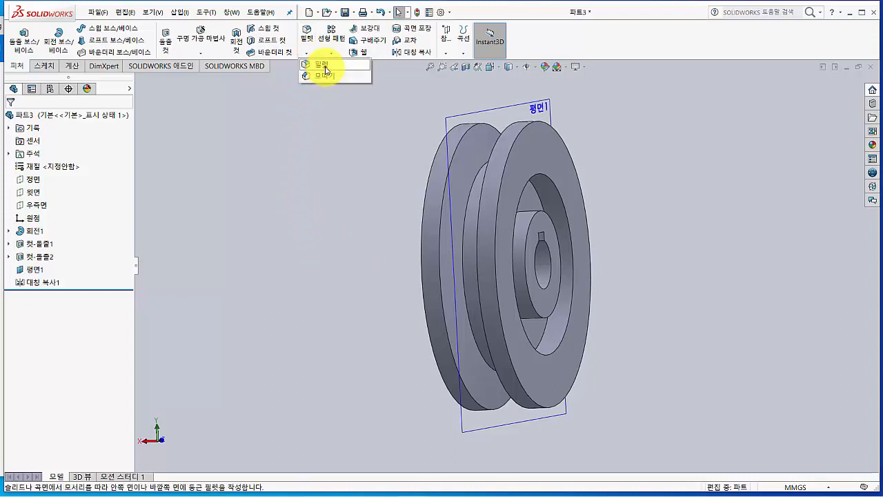
left_click(322, 64)
type("0.5")
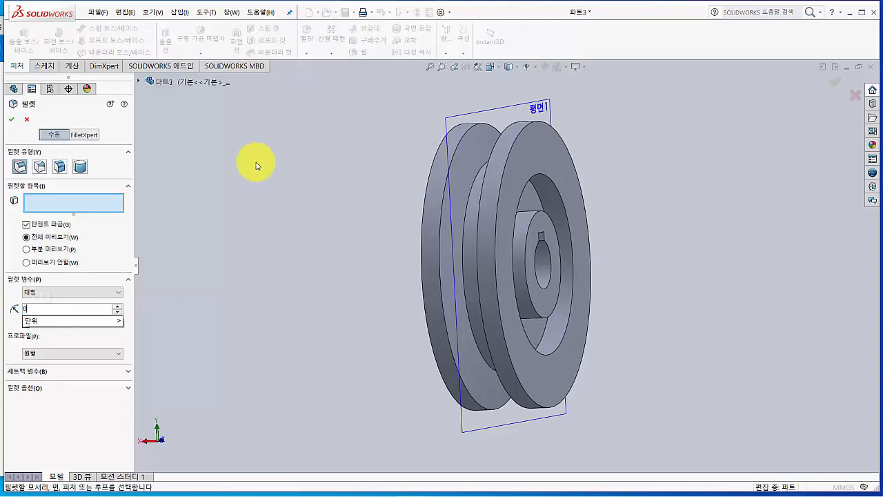
key("Return")
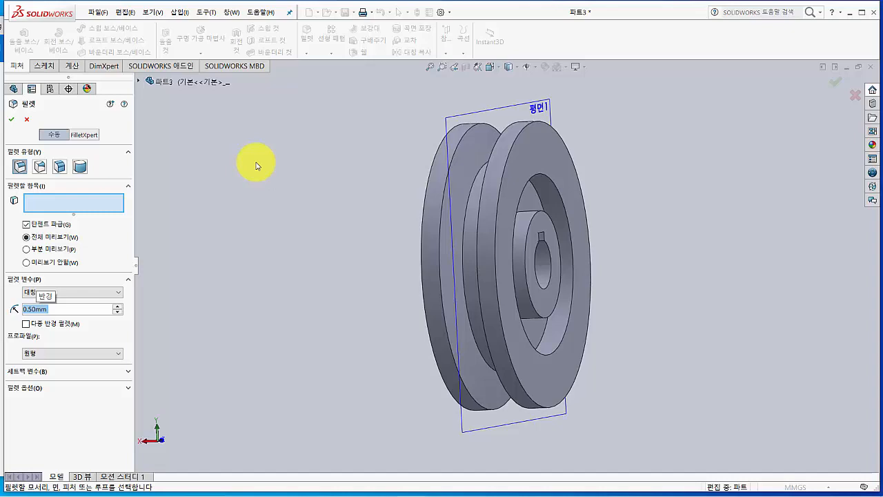
- Switch to the KS standards PDF and look up the V-belt pulley corner radii r1, r2 and r3, then return to SOLIDWORKS
key("alt+Tab")
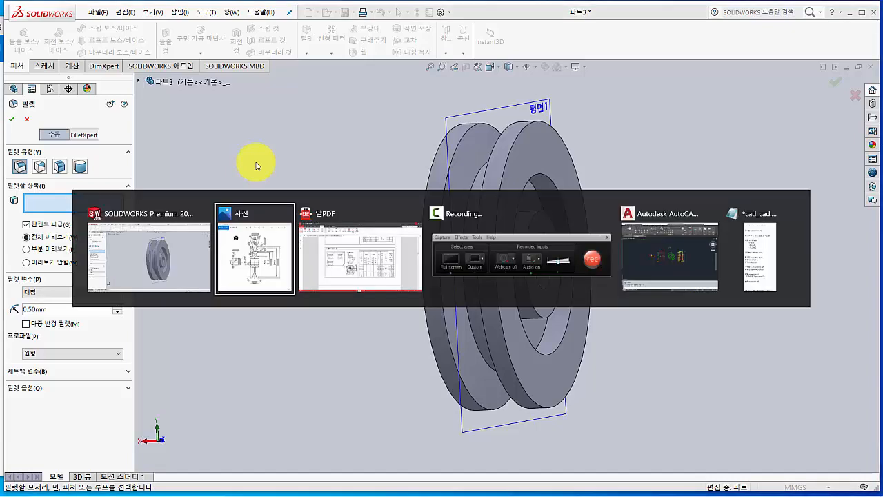
key("alt+Tab")
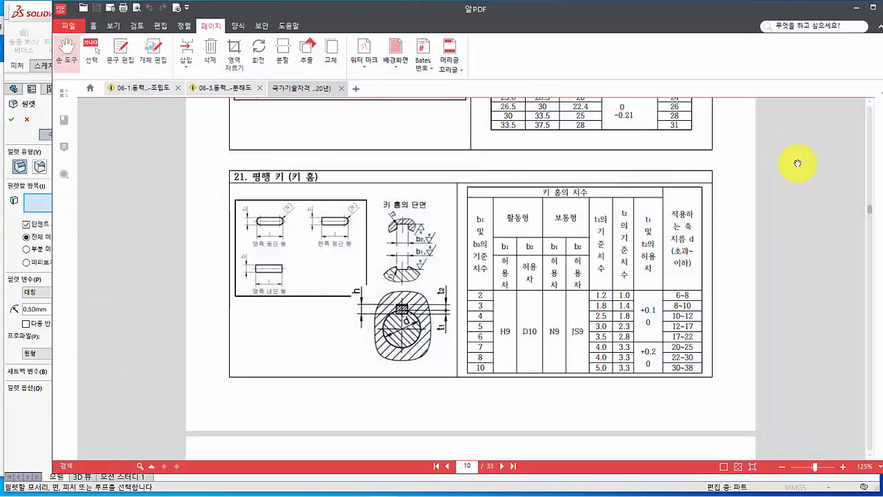
left_click_drag(873, 215, 869, 338)
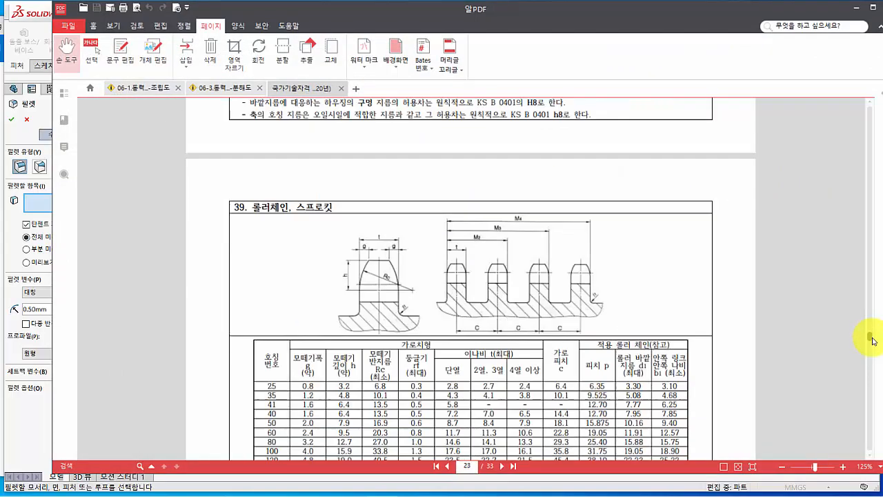
scroll(600, 290, "down", 5)
scroll(591, 286, "down", 10)
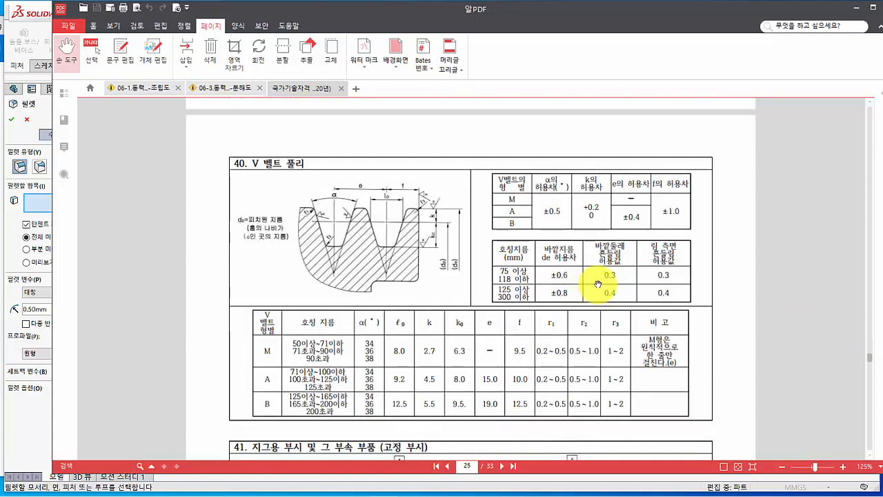
scroll(593, 282, "down", 2)
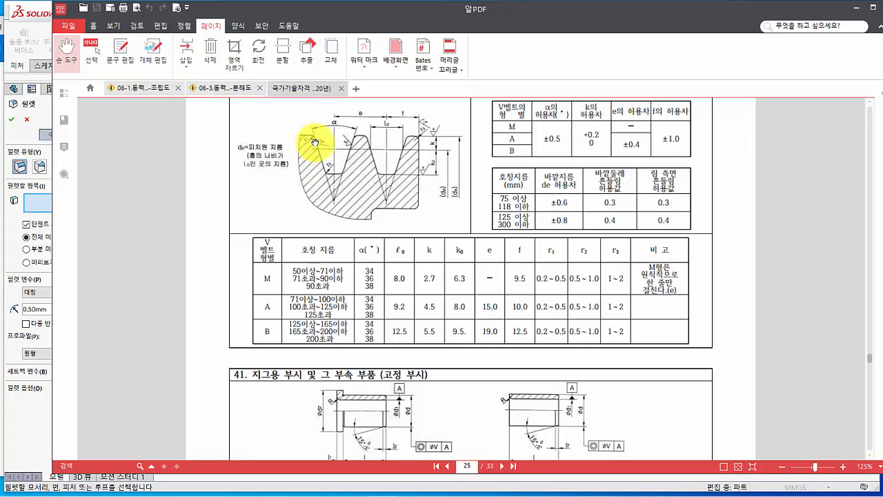
left_click(14, 432)
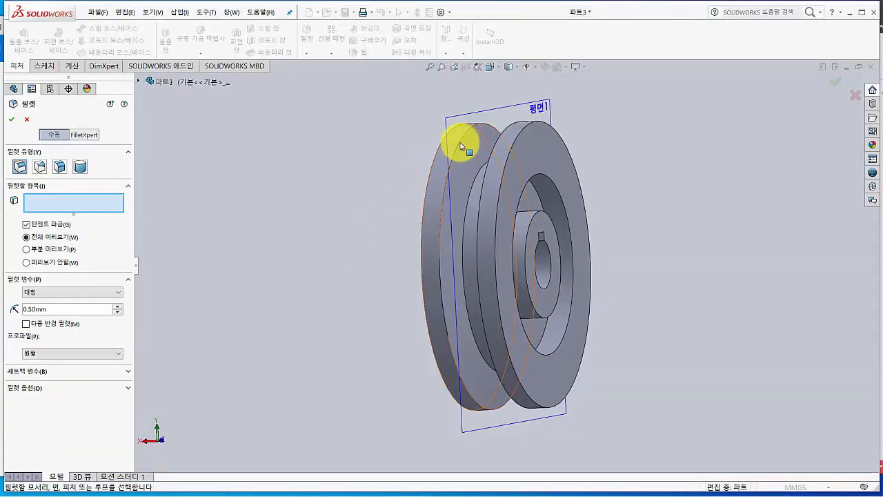
- Apply the 0.5 mm fillet to the two upper edges of the V-groove at the pulley's rim
left_click(483, 135)
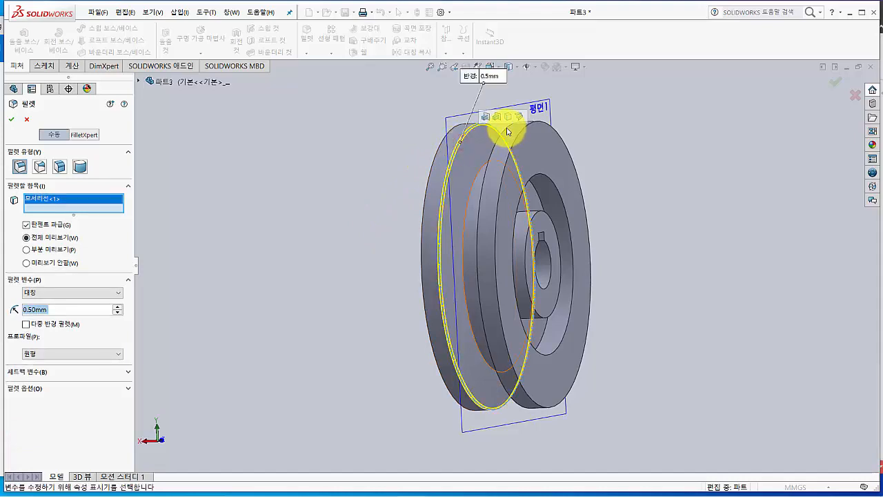
left_click(506, 131)
middle_click_drag(345, 203, 177, 194)
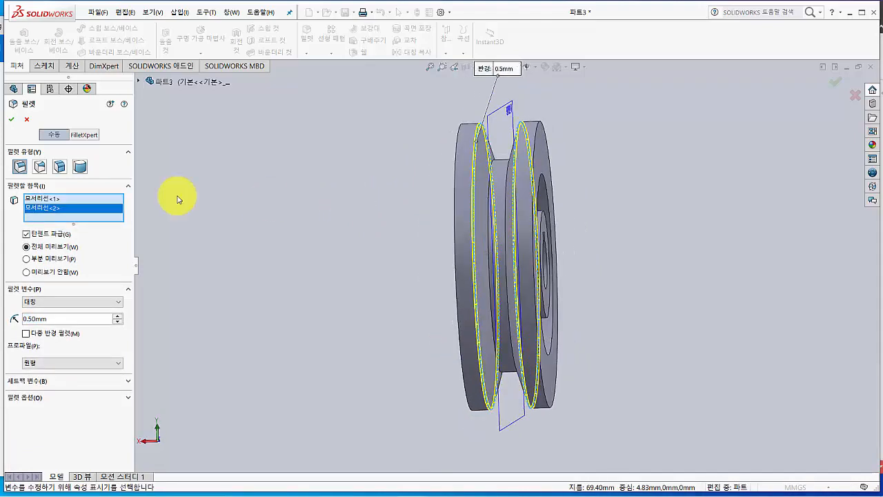
left_click(7, 120)
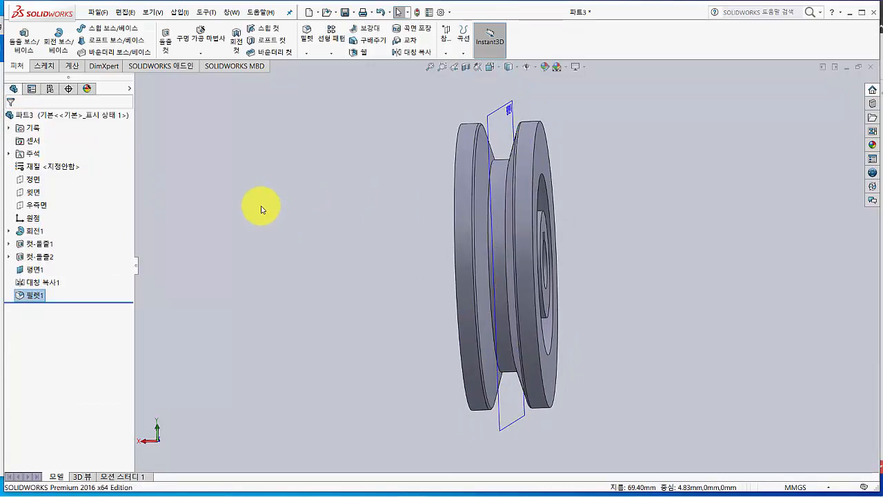
- Fillet the two edges at the bottom of the V-groove with a 0.5 mm radius
left_click(310, 35)
scroll(412, 148, "down", 5)
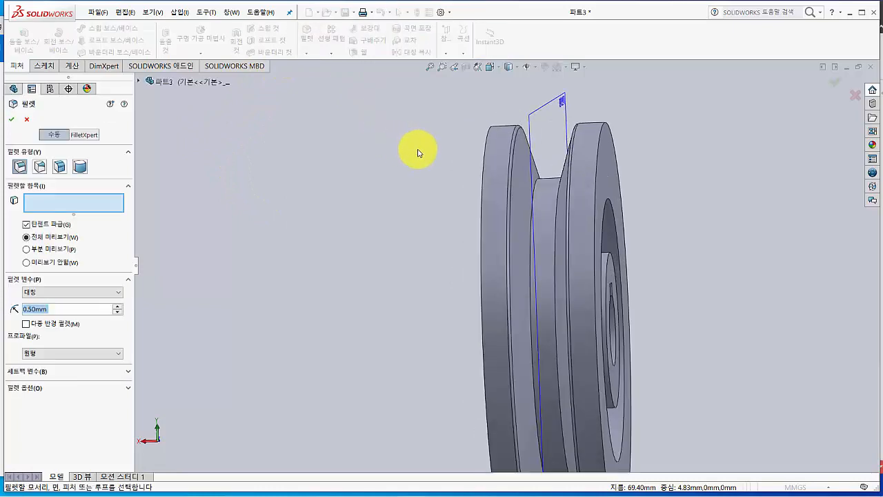
left_click(563, 198)
middle_click_drag(451, 213, 469, 217)
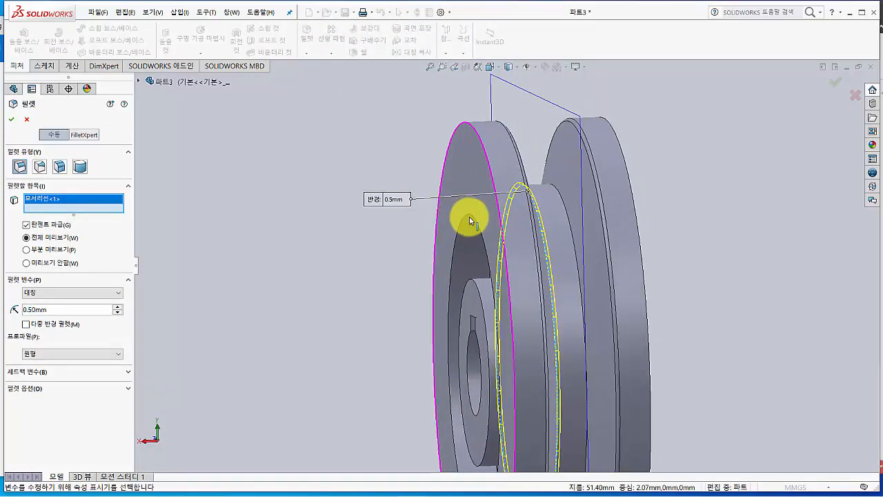
left_click(565, 204)
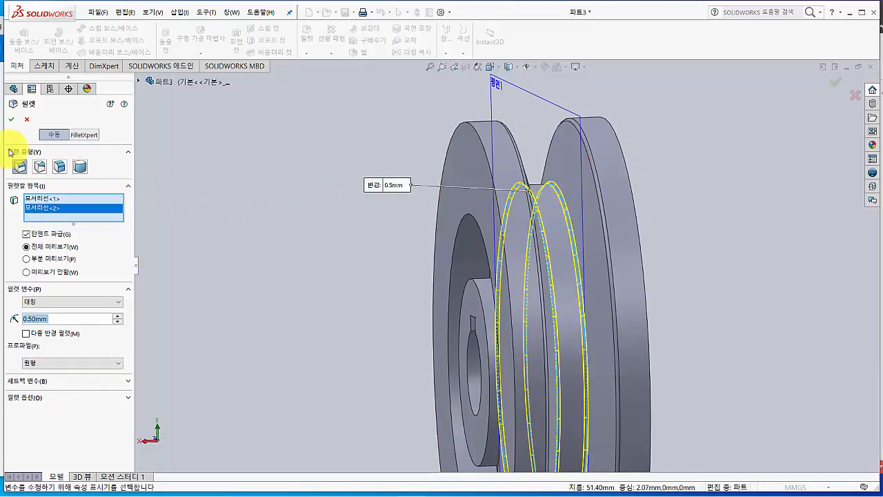
left_click(12, 120)
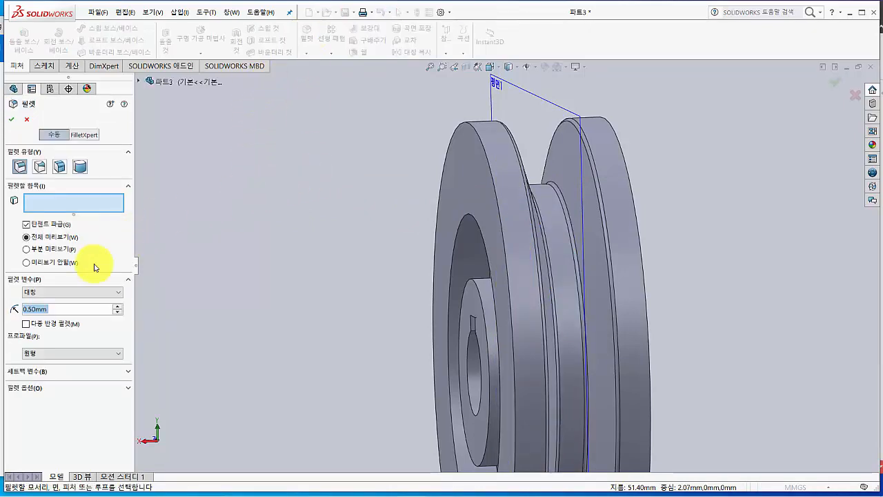
- Fillet the outer rim edges on both side faces of the pulley with a 1 mm radius
type("1")
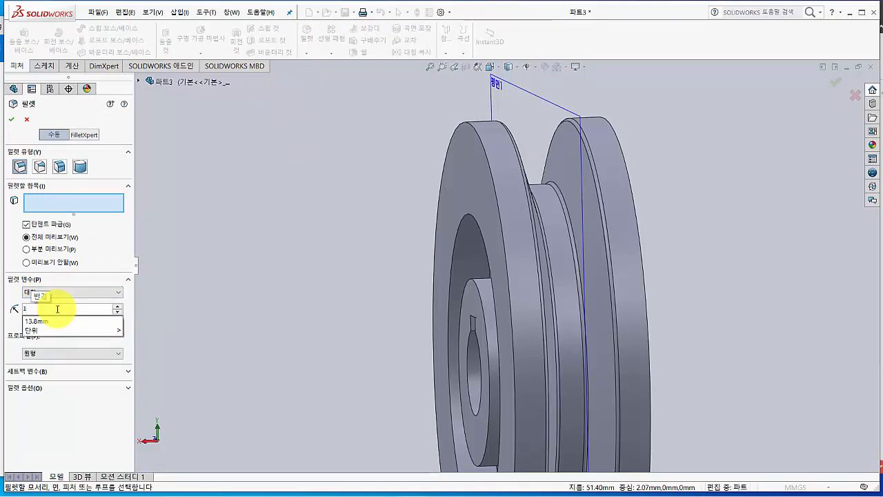
key("Return")
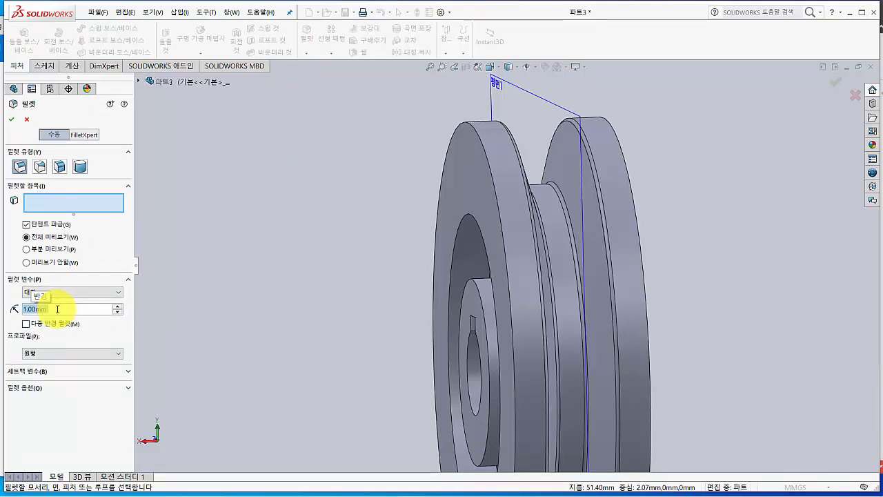
left_click(483, 153)
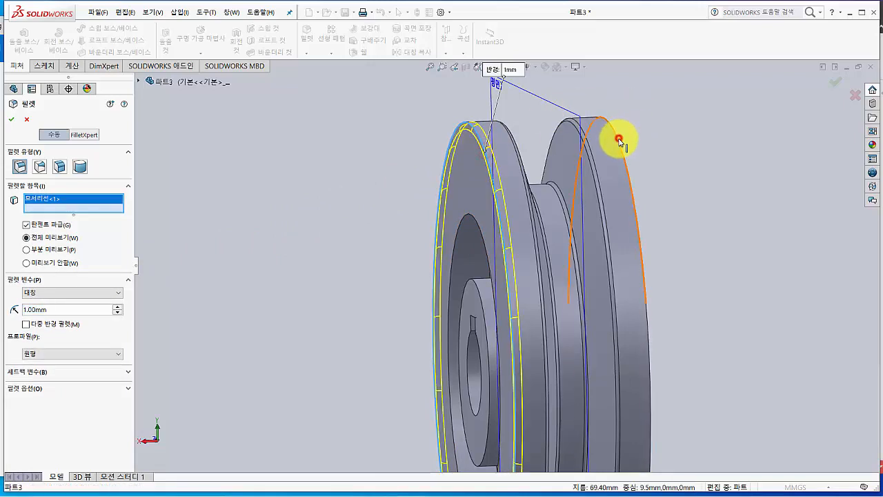
left_click(619, 141)
left_click(12, 119)
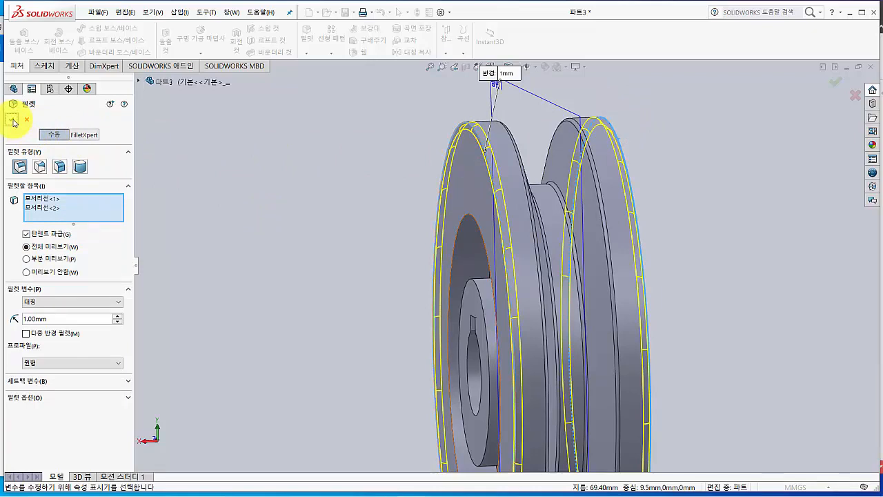
- Accept the 1 mm rim fillet and fillet the inner and outer floor edges of both side recesses with a 3 mm radius
left_click(13, 122)
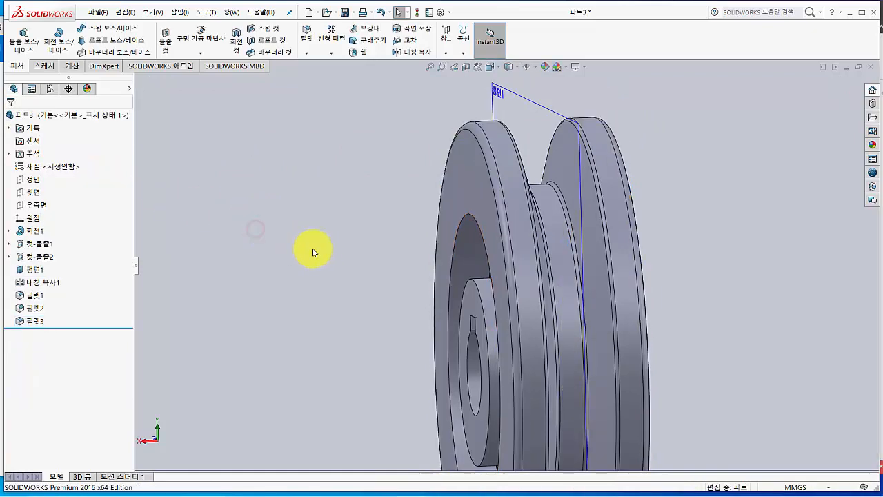
middle_click_drag(311, 248, 205, 256)
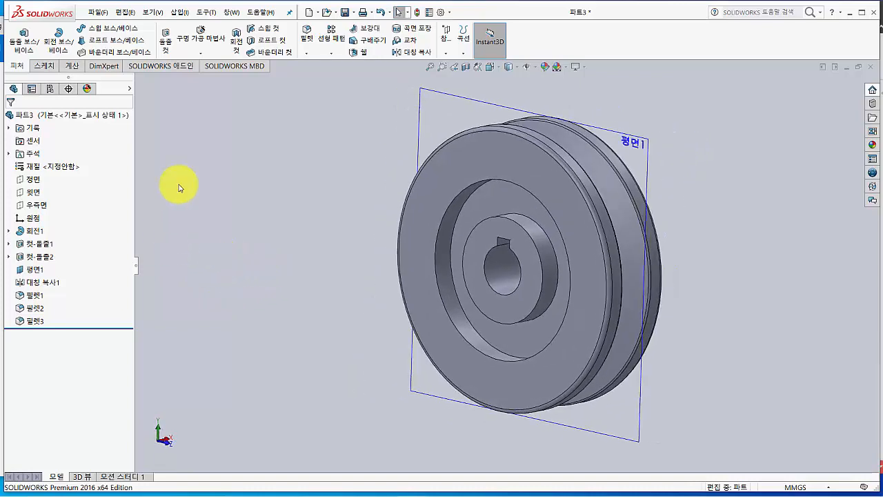
left_click(303, 34)
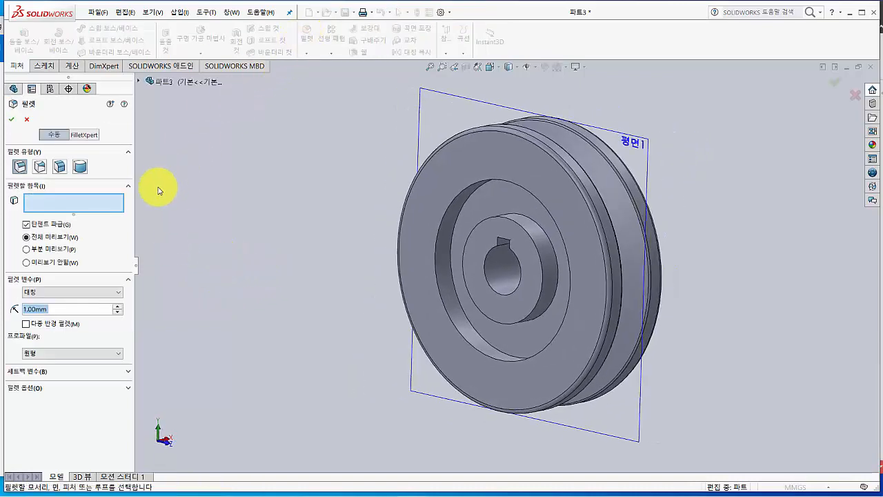
type("3")
key("Return")
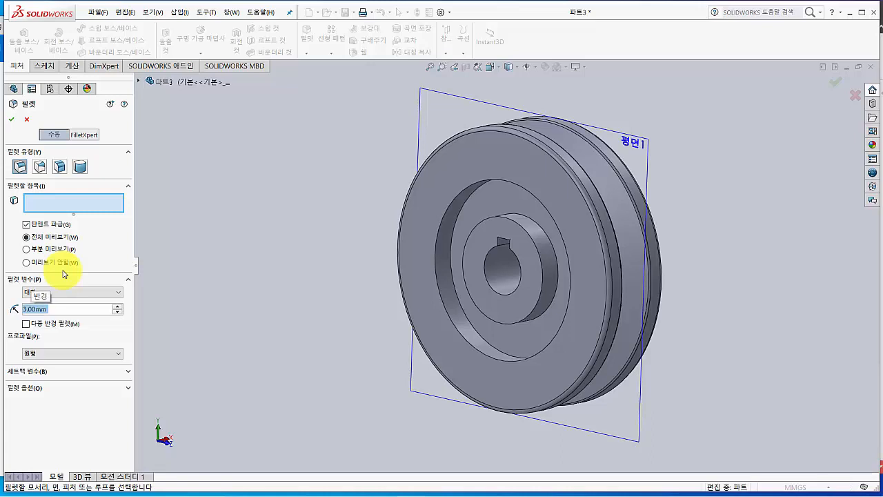
left_click(467, 199)
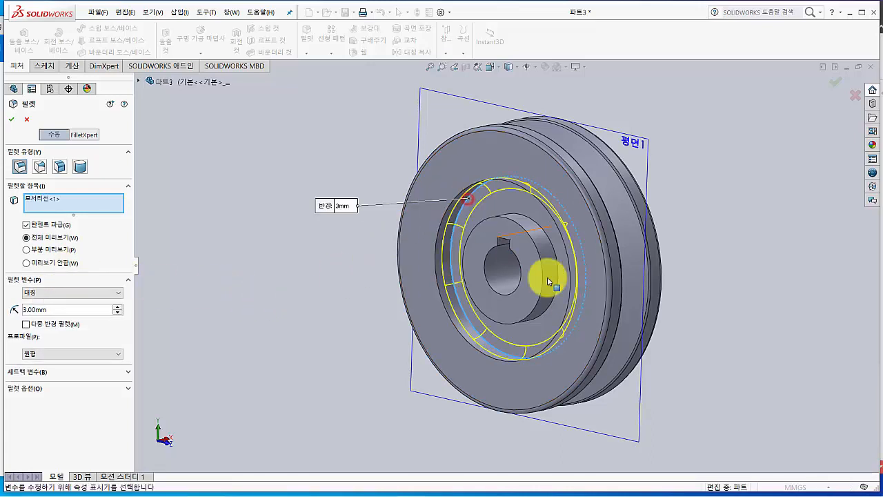
left_click(557, 291)
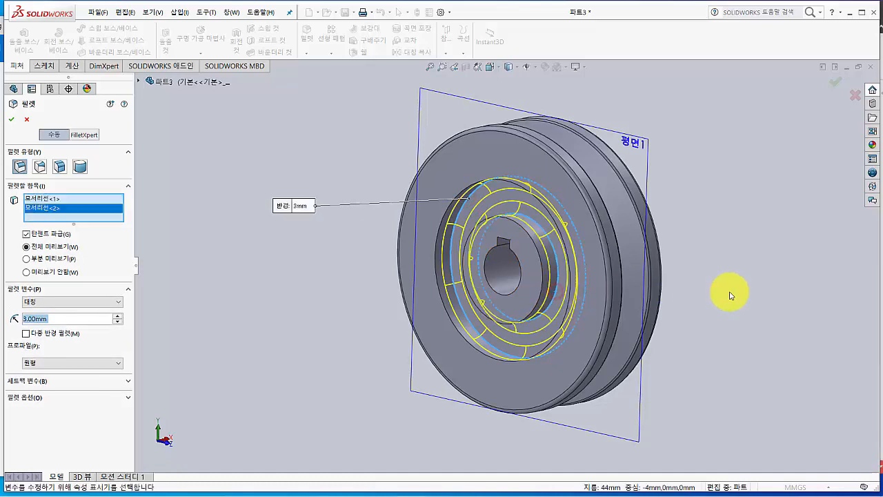
middle_click_drag(729, 296, 640, 287)
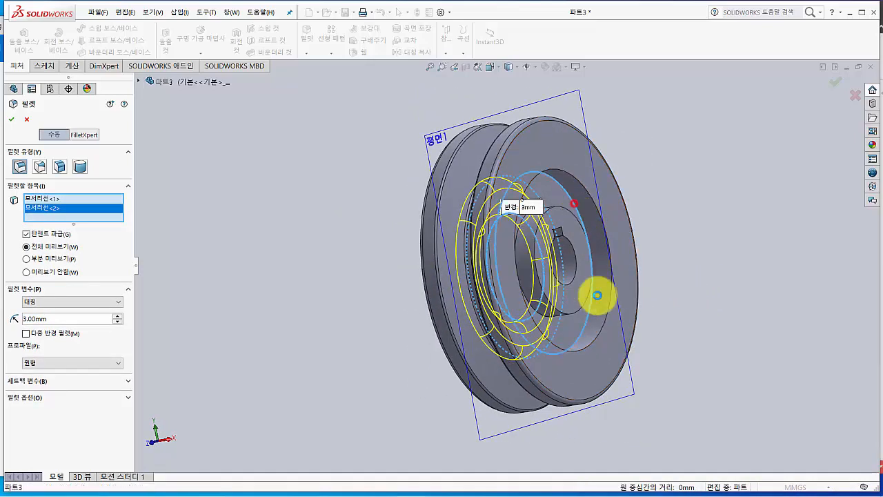
left_click(597, 296)
middle_click_drag(571, 315, 501, 307)
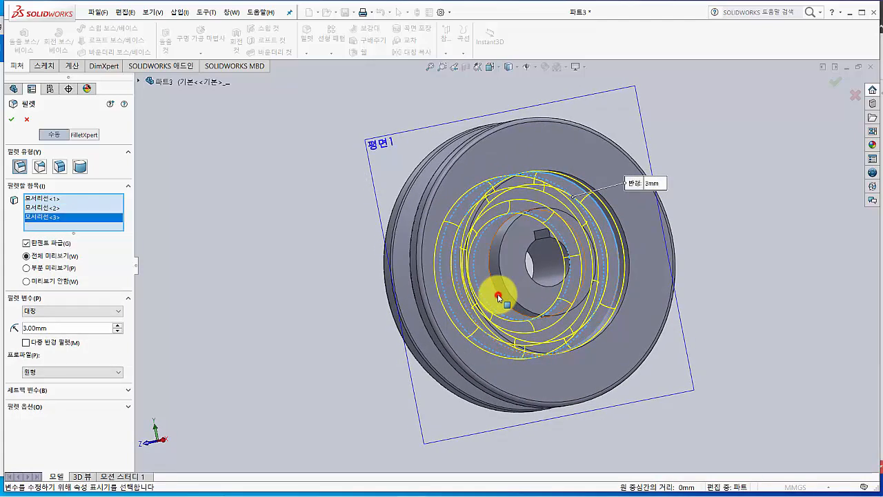
left_click(401, 308)
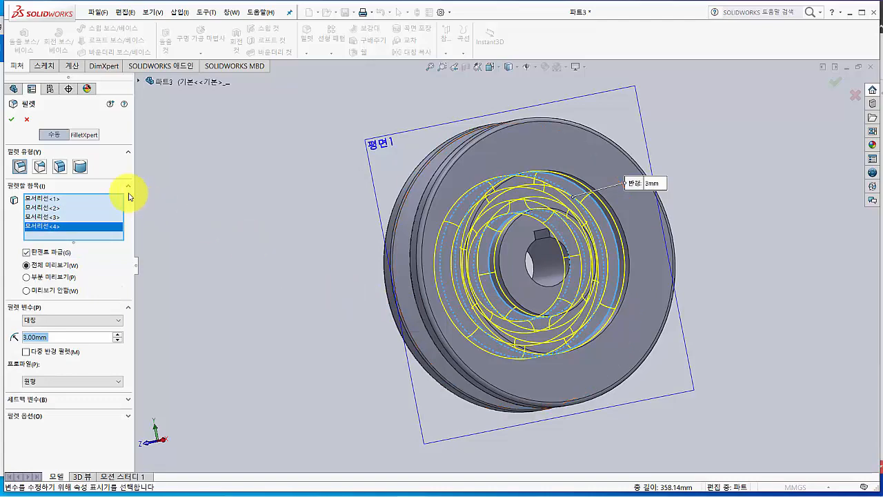
left_click(12, 118)
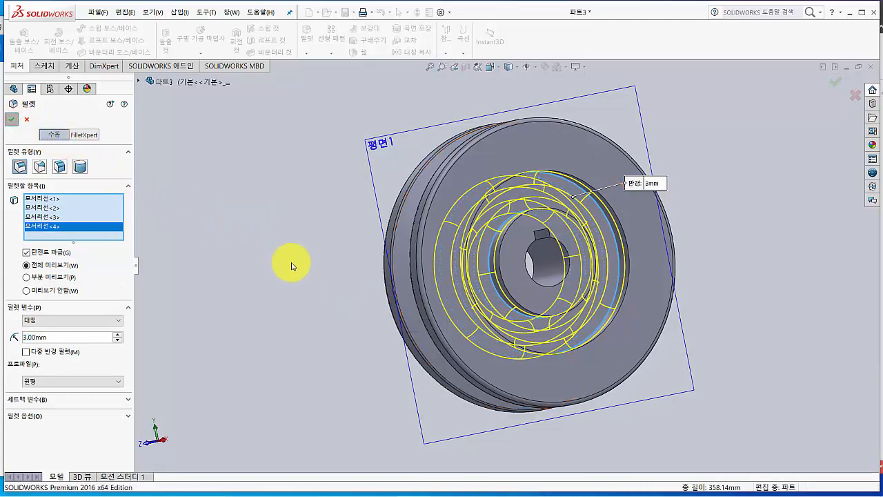
middle_click_drag(292, 263, 461, 256)
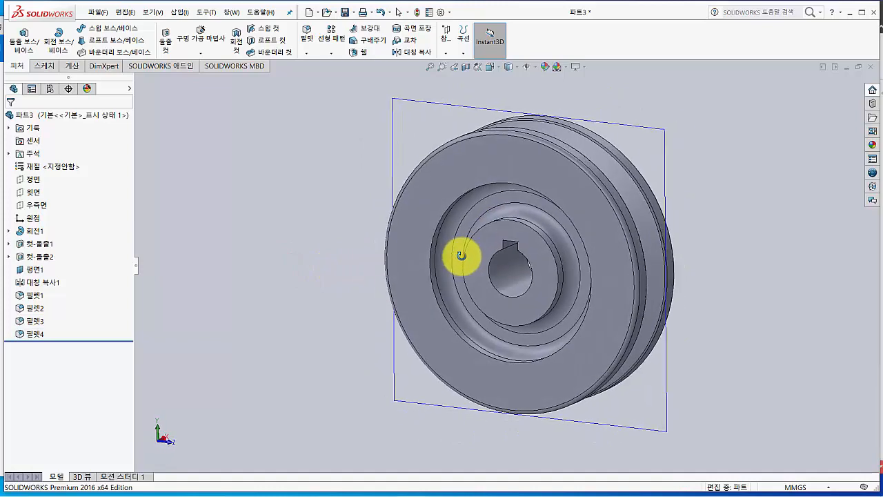
- Save the pulley part as V벨트풀리 in the A06-0708 folder
left_click(346, 14)
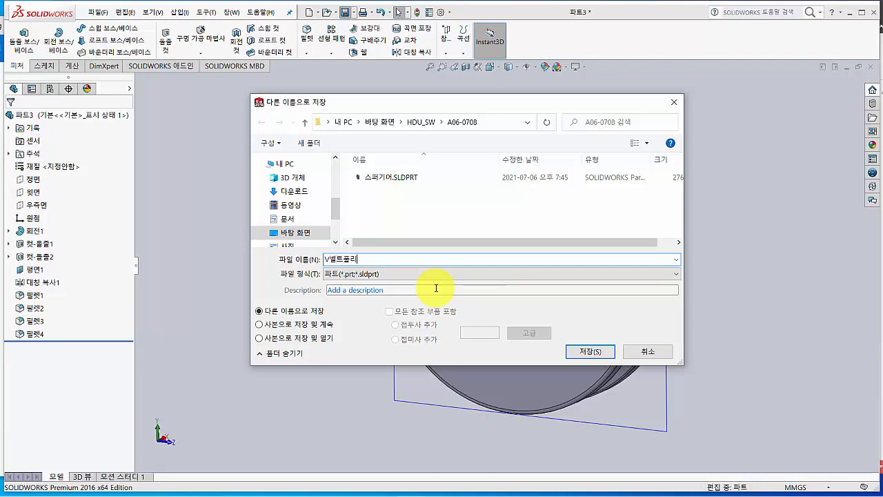
left_click(593, 356)
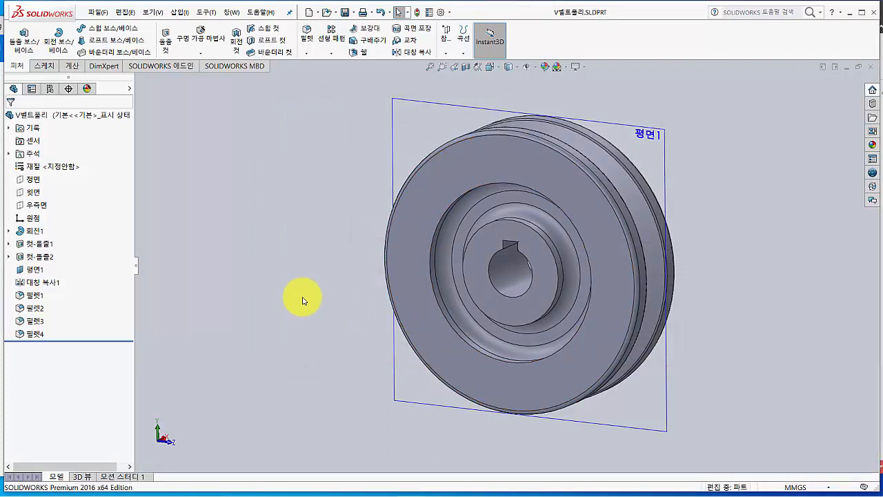
- Create a new drawing on an A3 (ISO) sheet with the sheet format display turned off
left_click(307, 15)
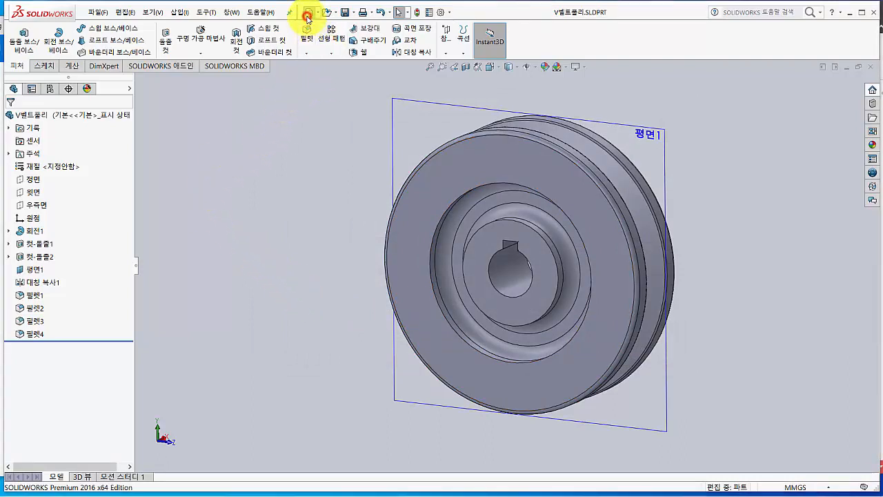
left_click(448, 160)
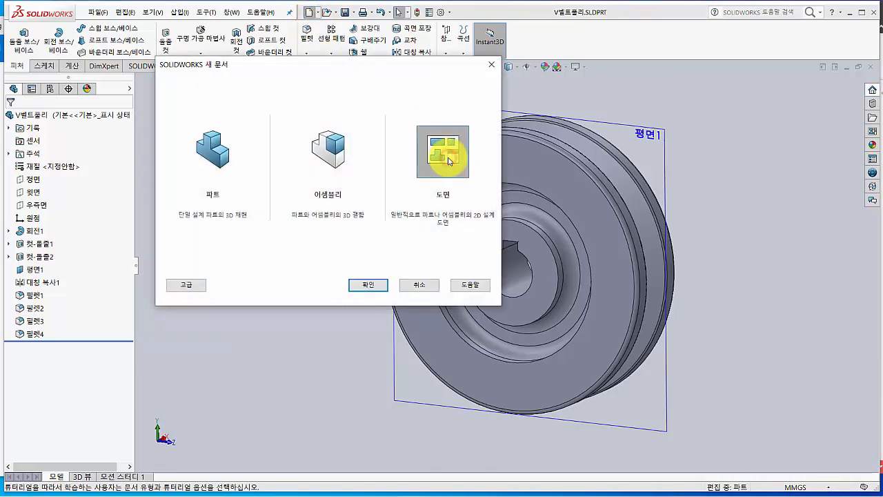
left_click(373, 285)
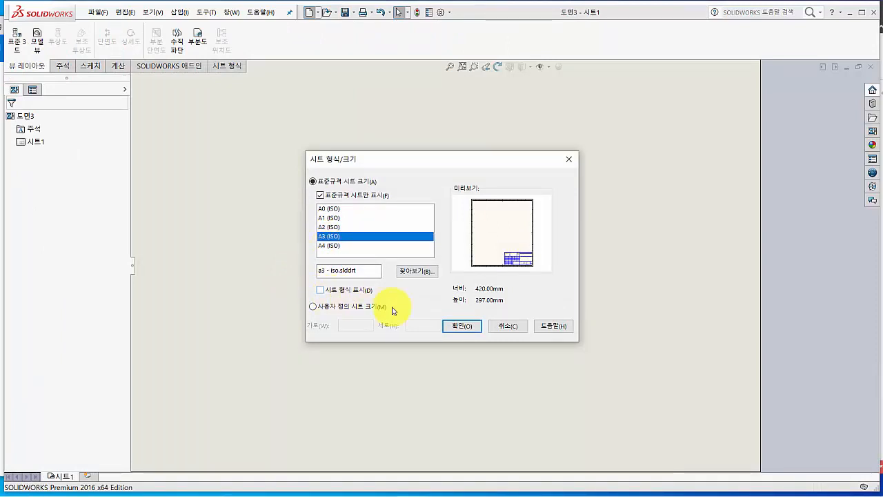
left_click(449, 327)
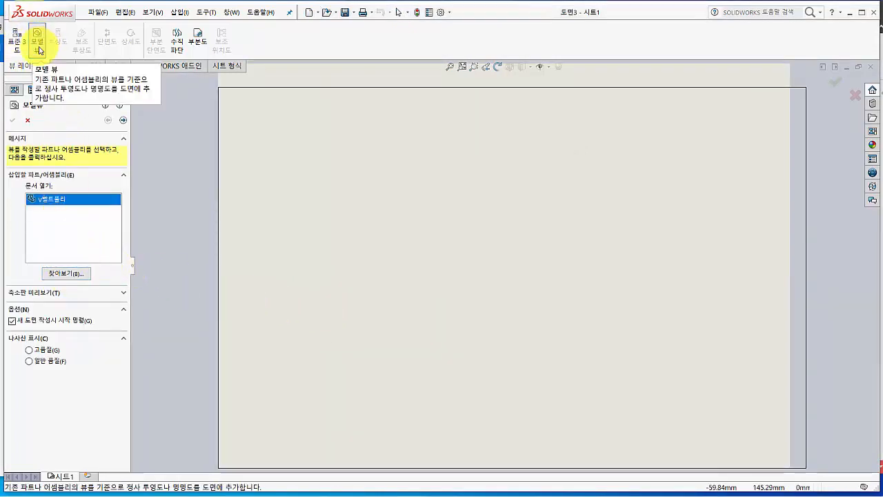
- Load V벨트풀리.SLDPRT from the A06-0708 folder as the model for the drawing view
left_click(64, 273)
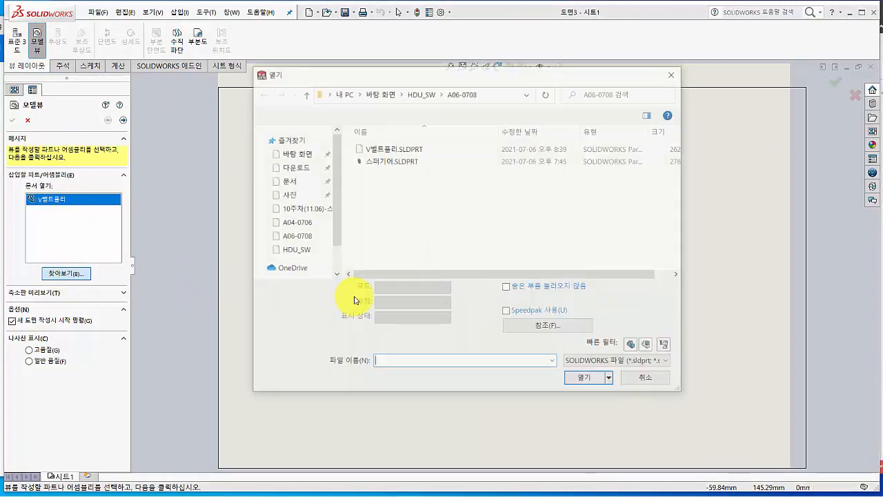
left_click(389, 148)
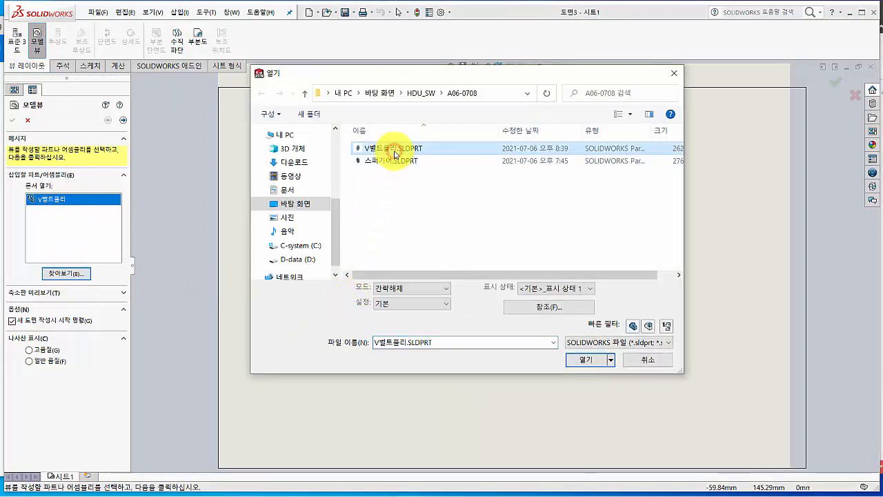
left_click(593, 362)
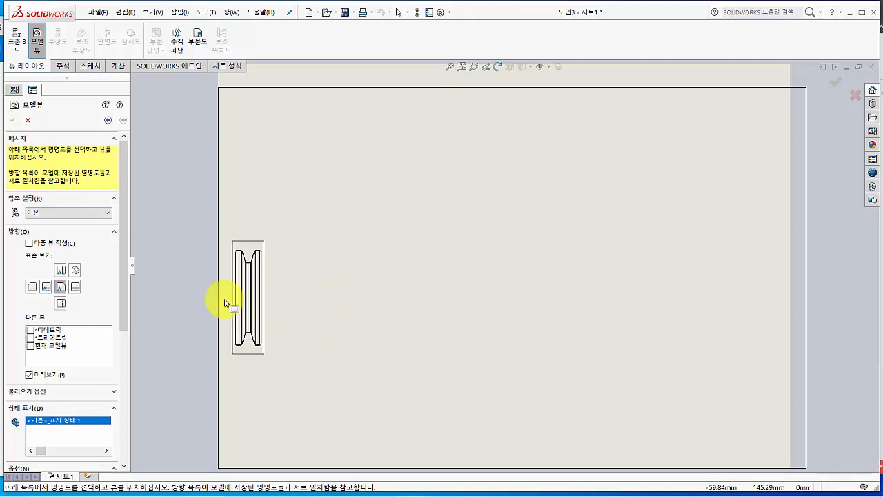
- Place the view of the pulley's circular face with the keyway up, and project an isometric view diagonally above it
left_click(76, 287)
left_click(371, 297)
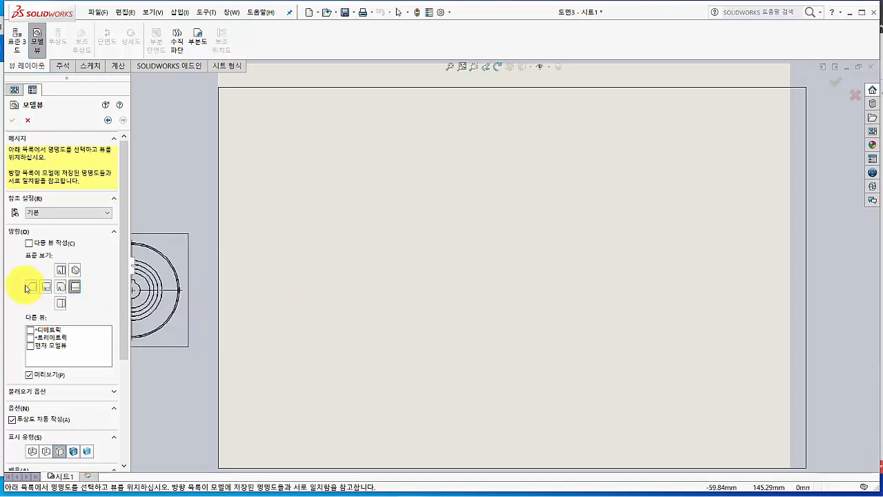
left_click(46, 286)
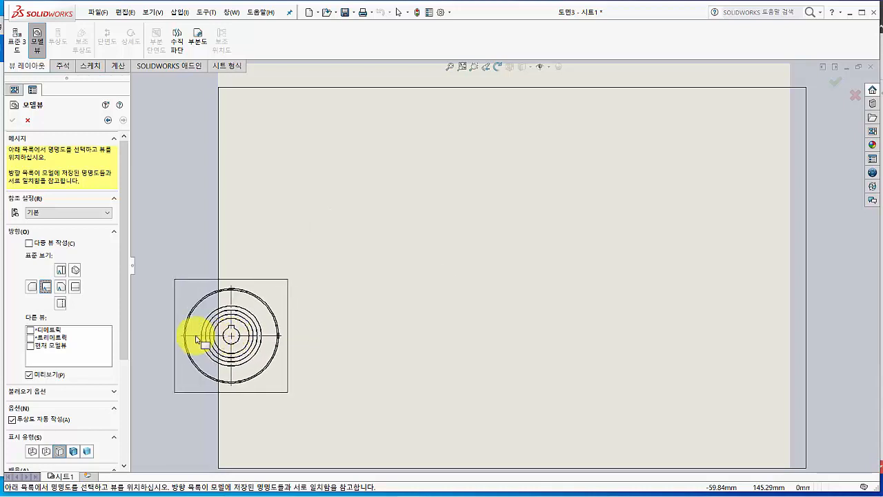
left_click_drag(123, 339, 121, 394)
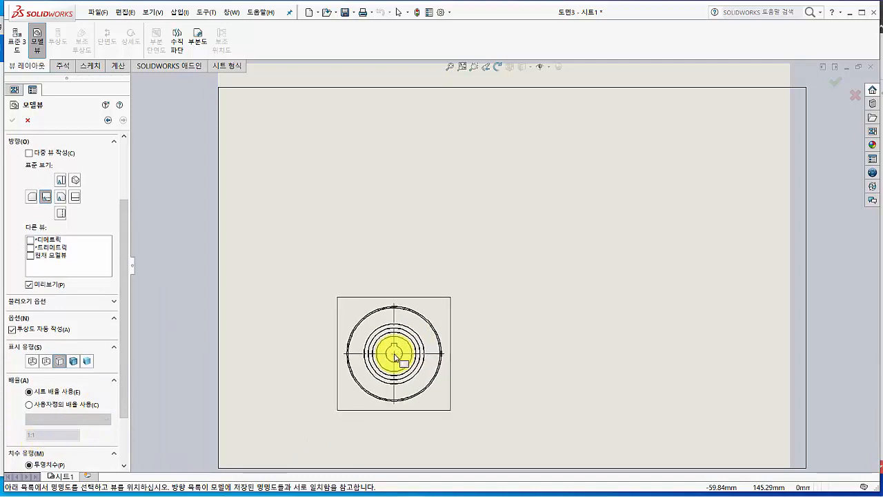
left_click(371, 336)
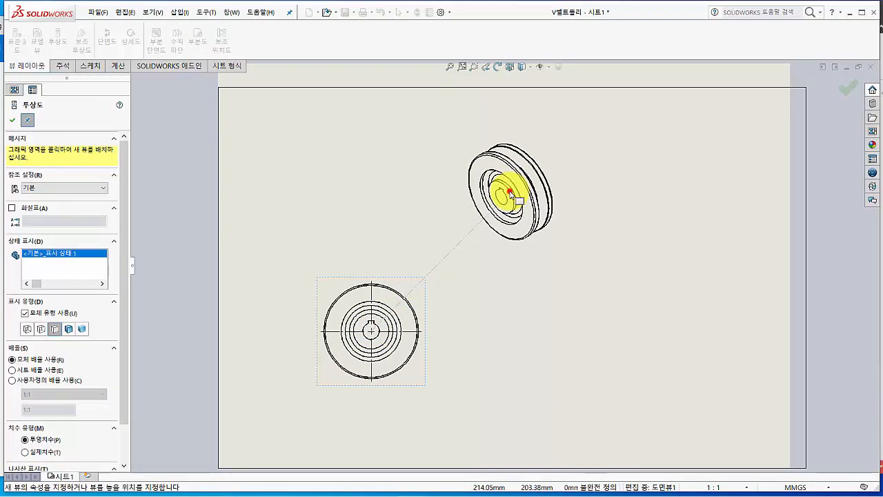
left_click(509, 192)
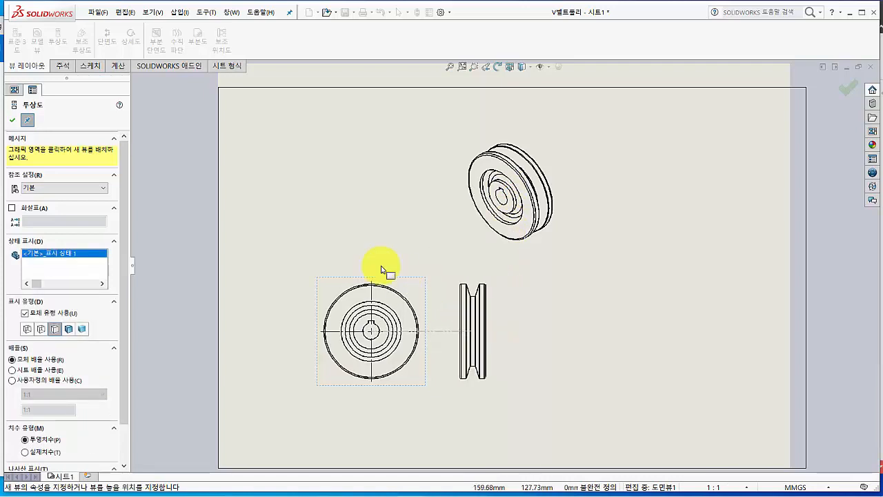
left_click(11, 120)
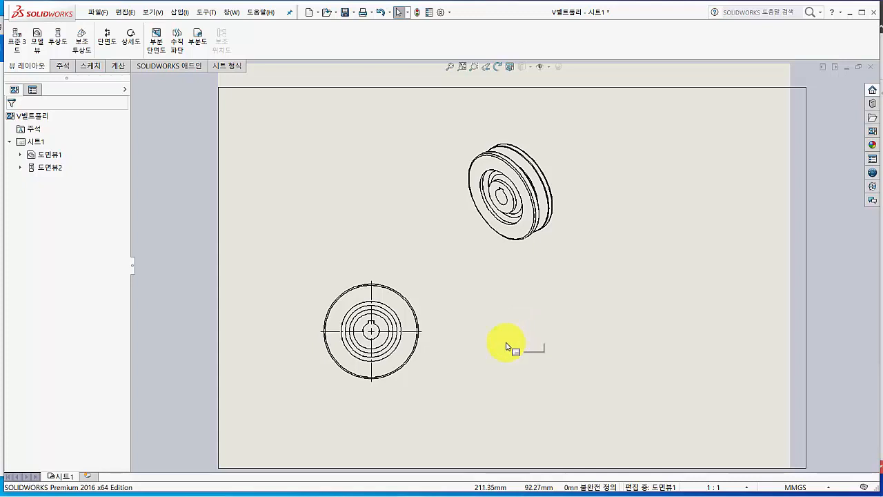
- Create section view A-A with a vertical cutting line through the pulley's centre and place it beside the circular view
left_click(108, 41)
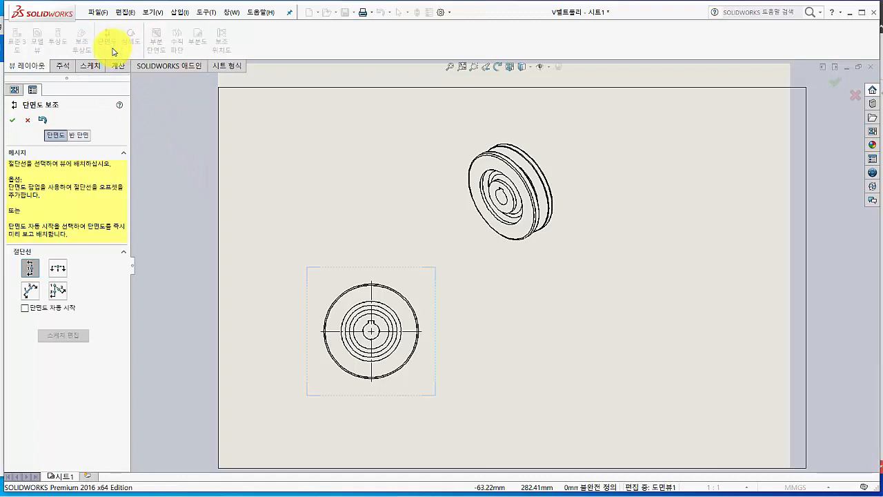
left_click(31, 269)
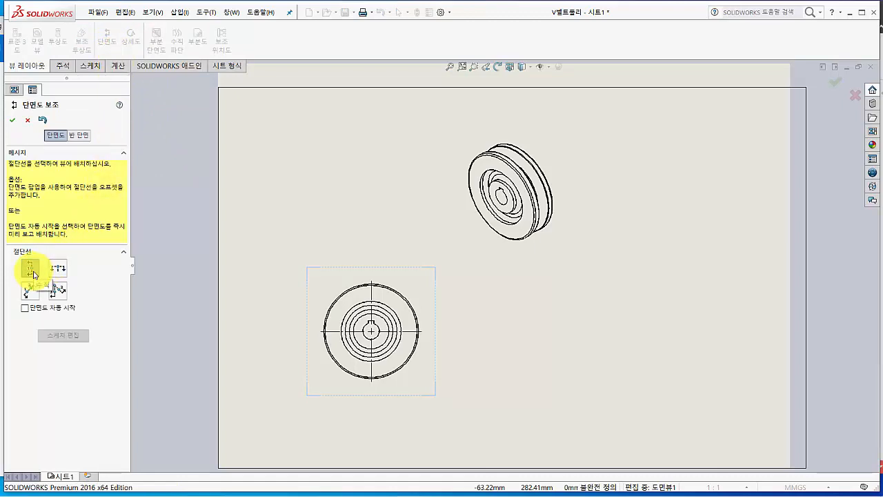
scroll(355, 354, "down", 3)
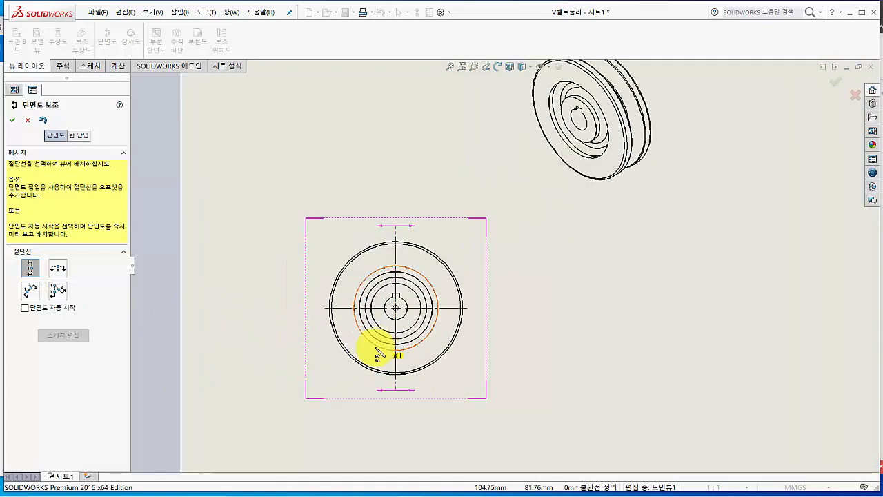
scroll(382, 345, "down", 1)
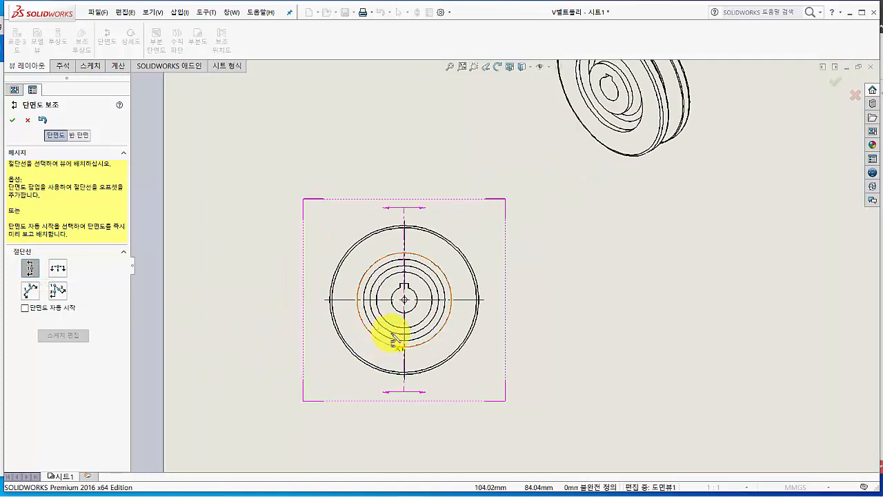
left_click(403, 299)
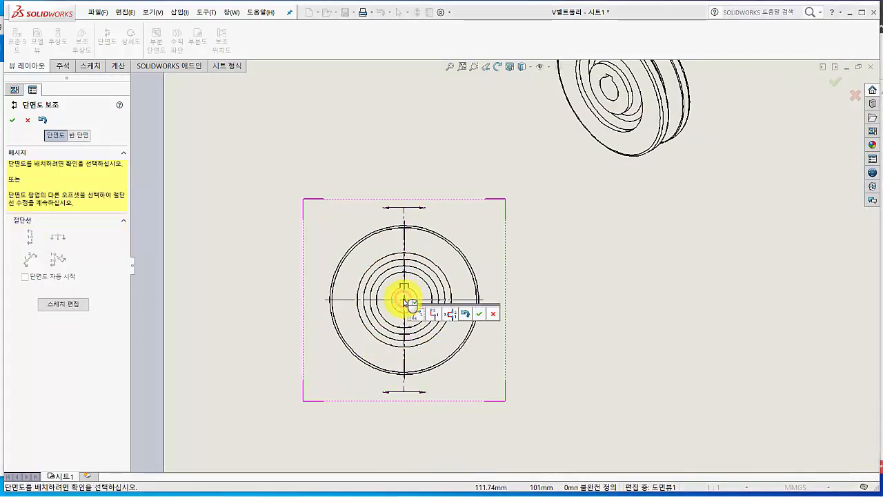
left_click(478, 313)
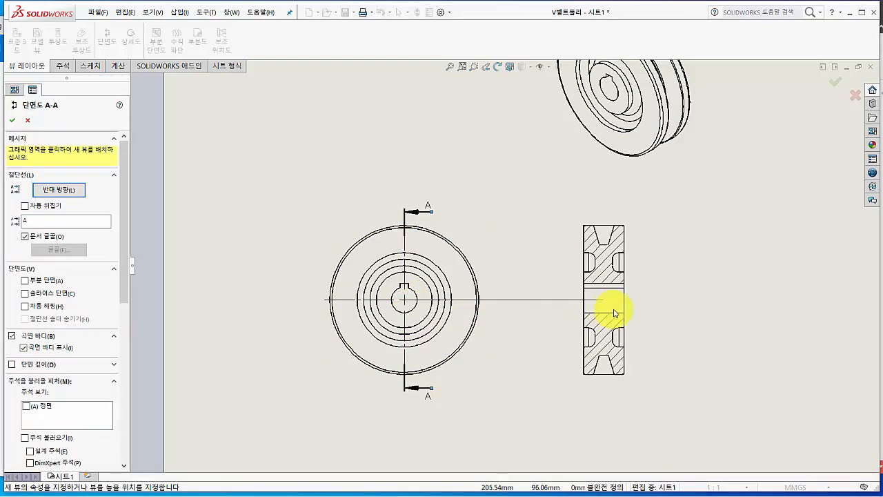
left_click(634, 308)
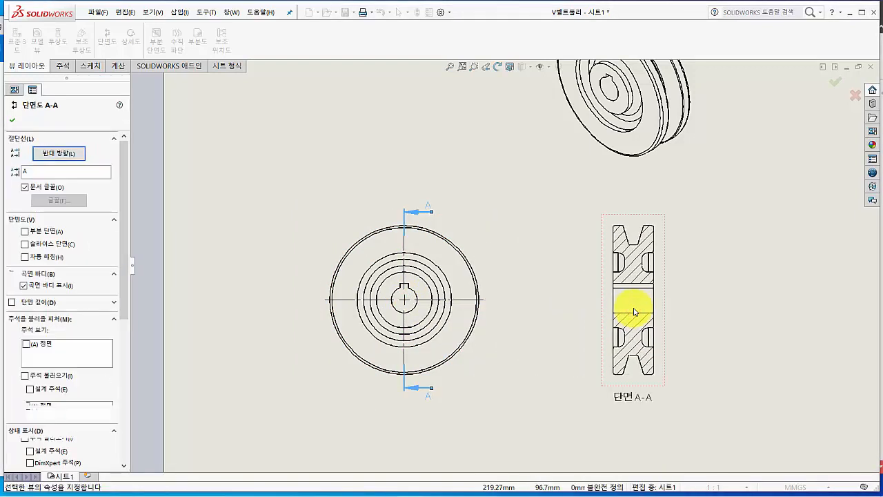
left_click(11, 119)
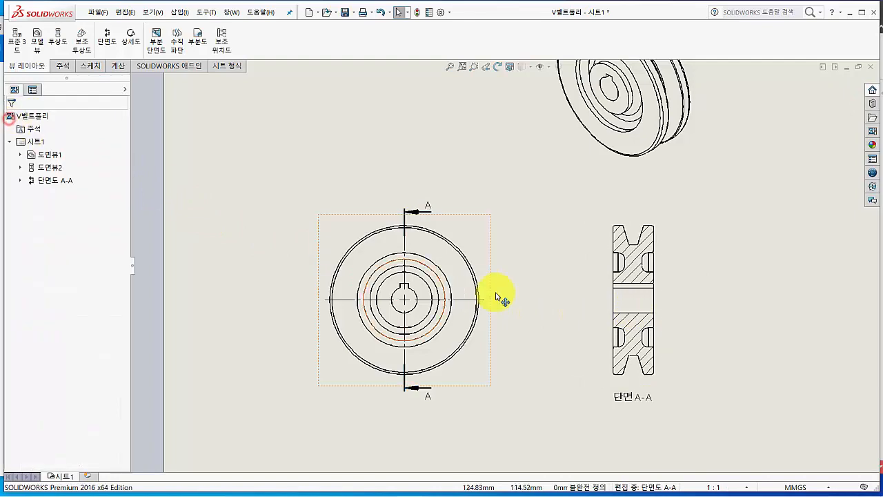
- Export the drawing in DXF format as V벨트풀리.DXF to the A06-0708 folder
scroll(517, 300, "up", 2)
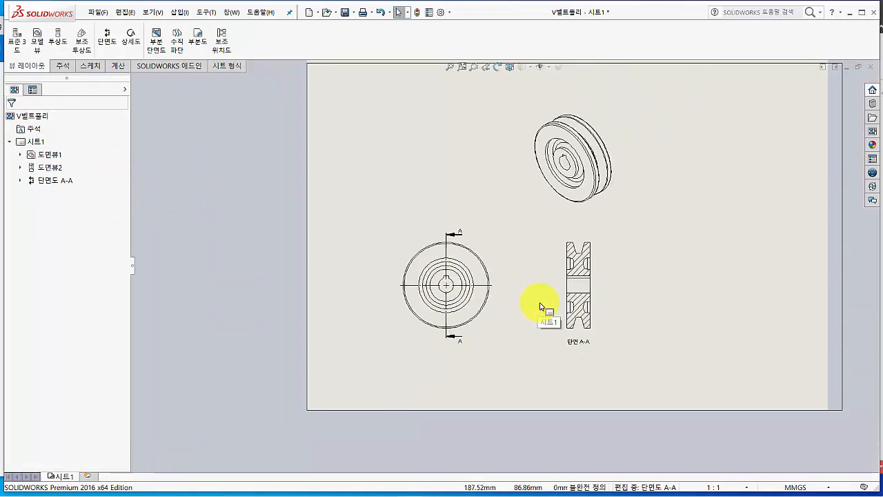
scroll(535, 307, "up", 2)
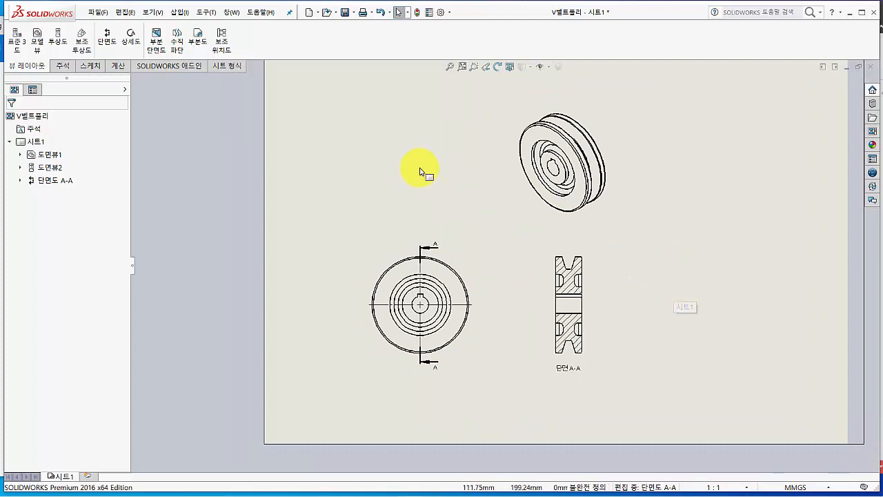
left_click(98, 12)
left_click(138, 89)
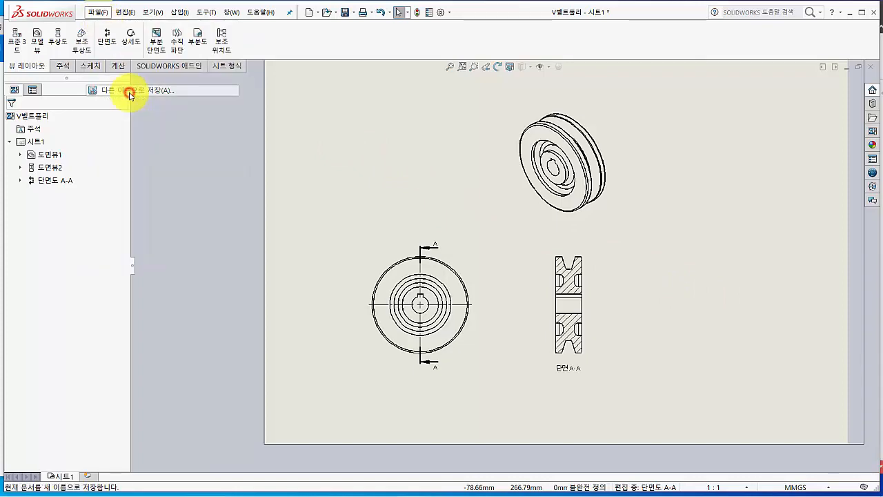
left_click(391, 274)
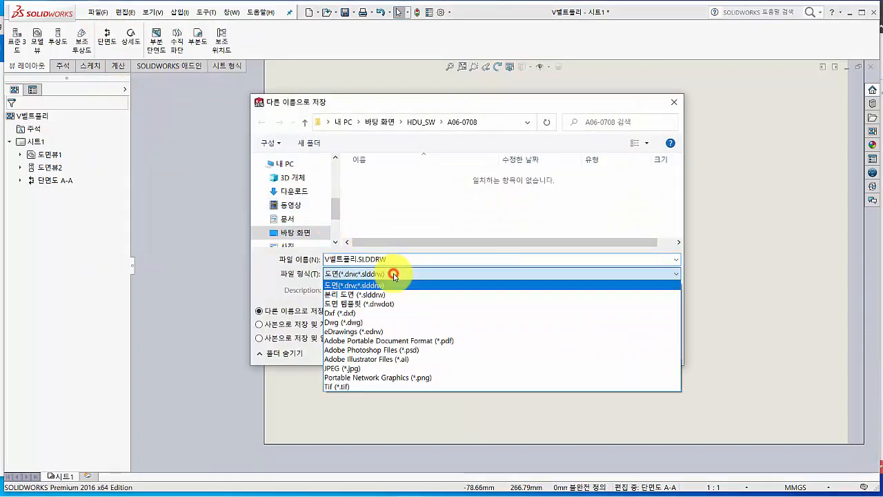
left_click(388, 314)
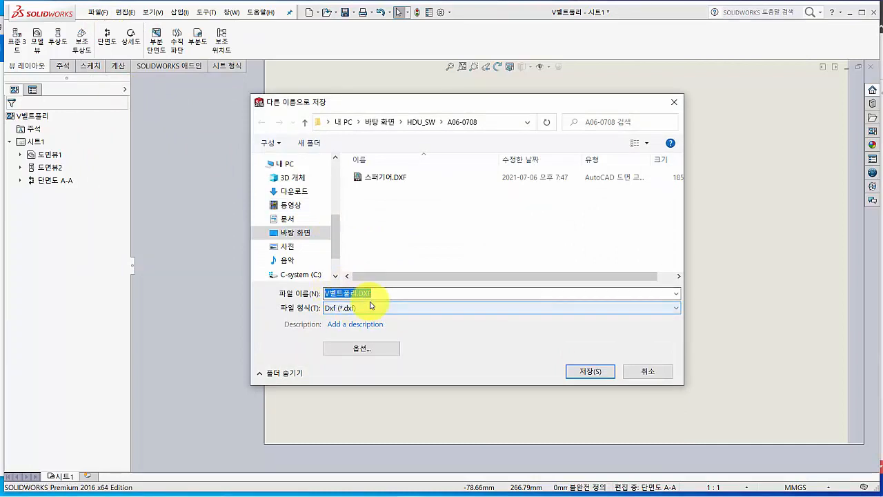
left_click(597, 376)
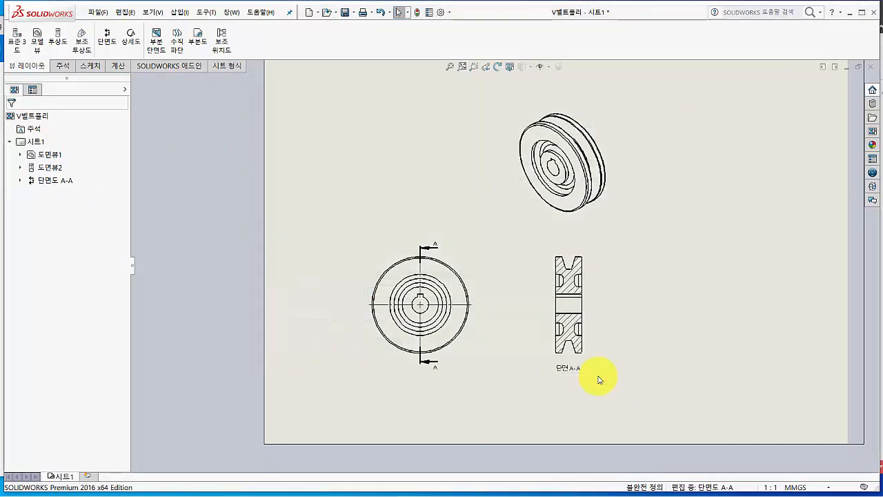